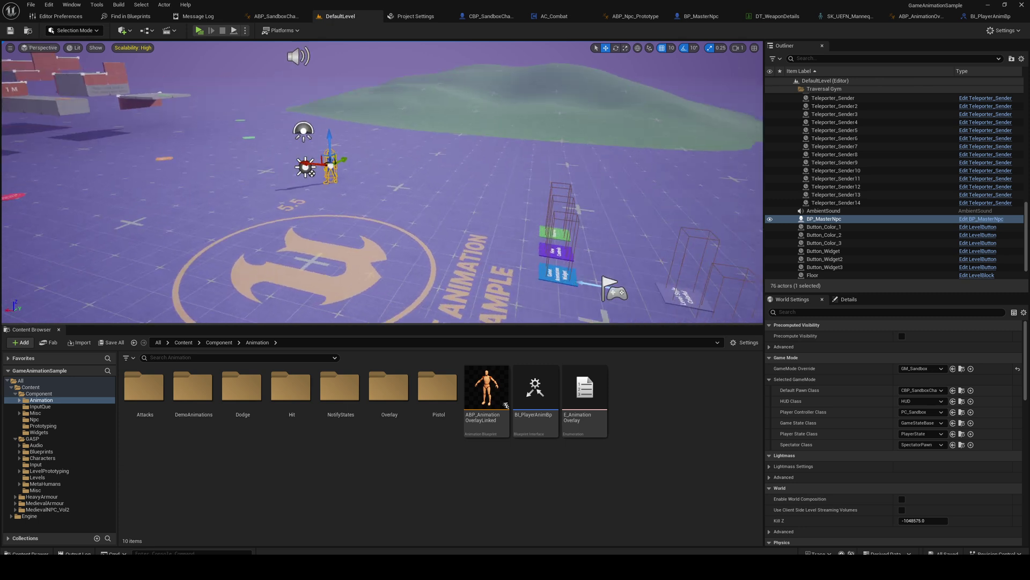
- Play-test the level with the default mannequin, checking its running and sword movement, and end the preview
click(199, 31)
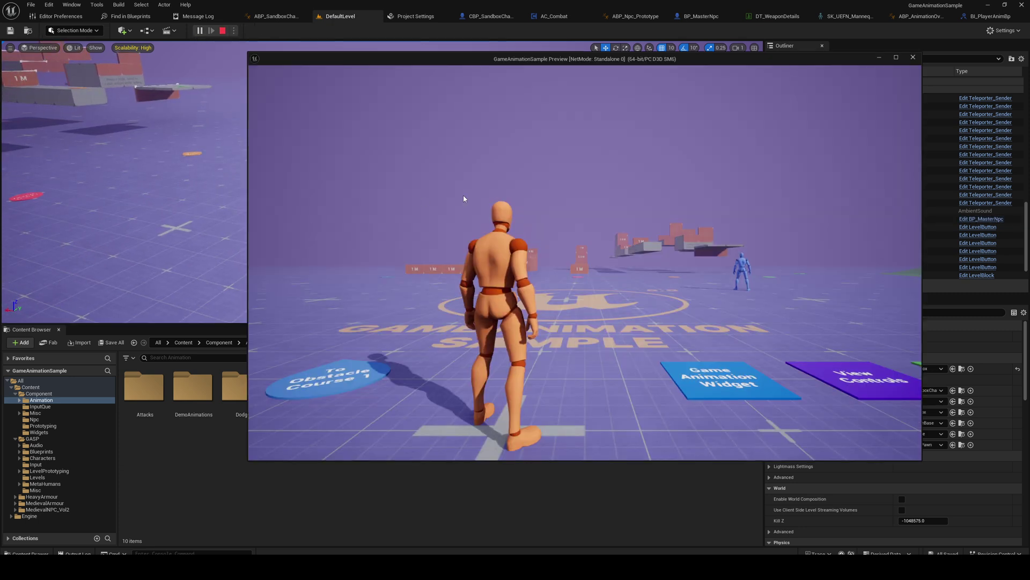
key(w)
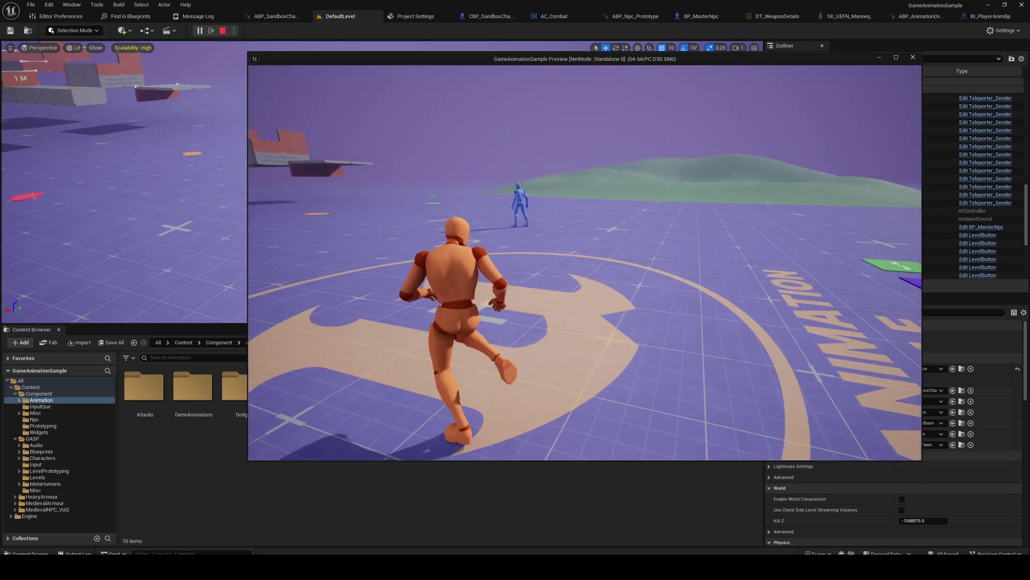
key(1)
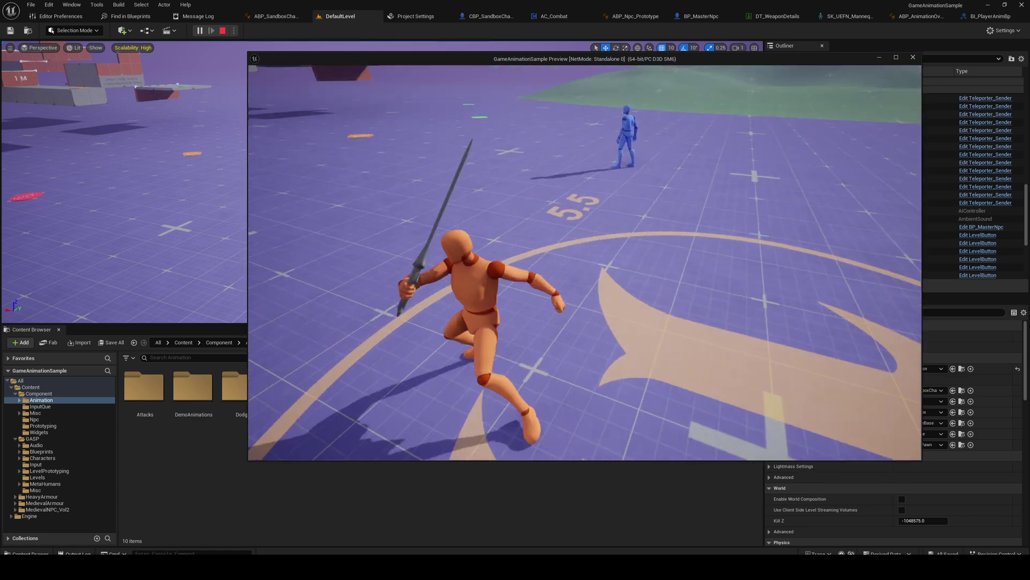
key(space)
key(w)
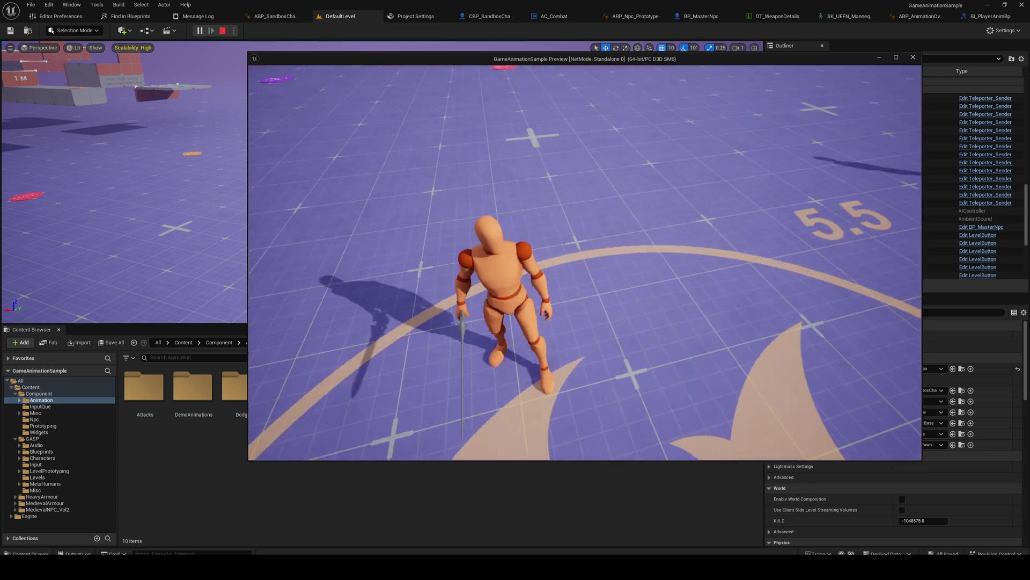
key(w)
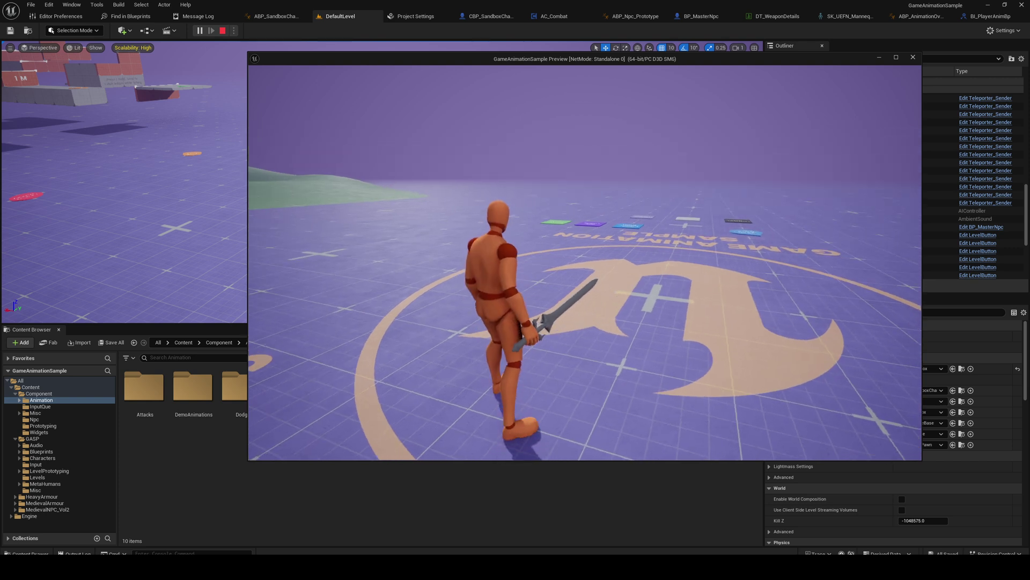
key(Escape)
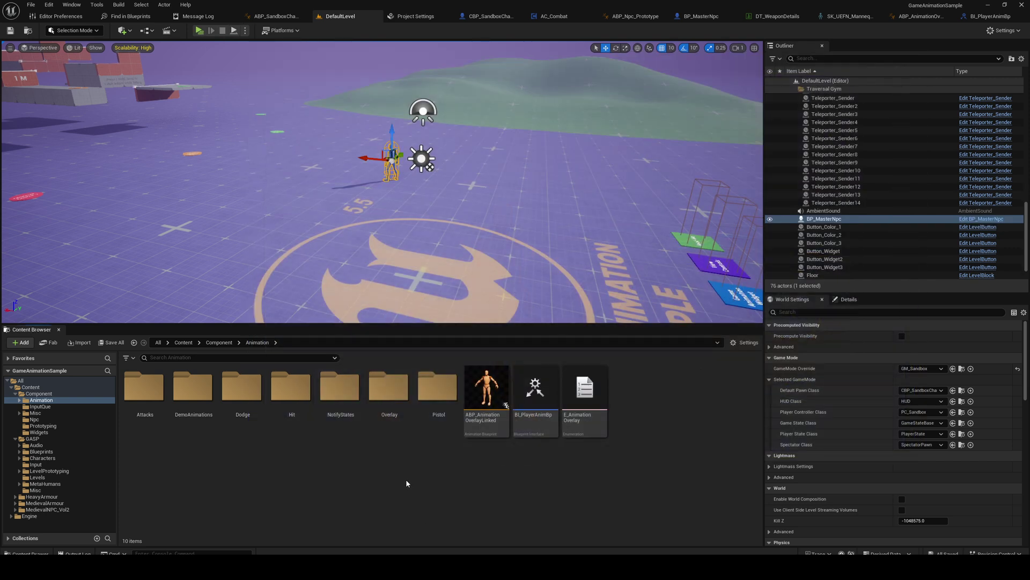
- Browse the project content to GASP > Blueprints > RetargetedCharacters to reach the retargeted character blueprints
click(194, 387)
click(312, 394)
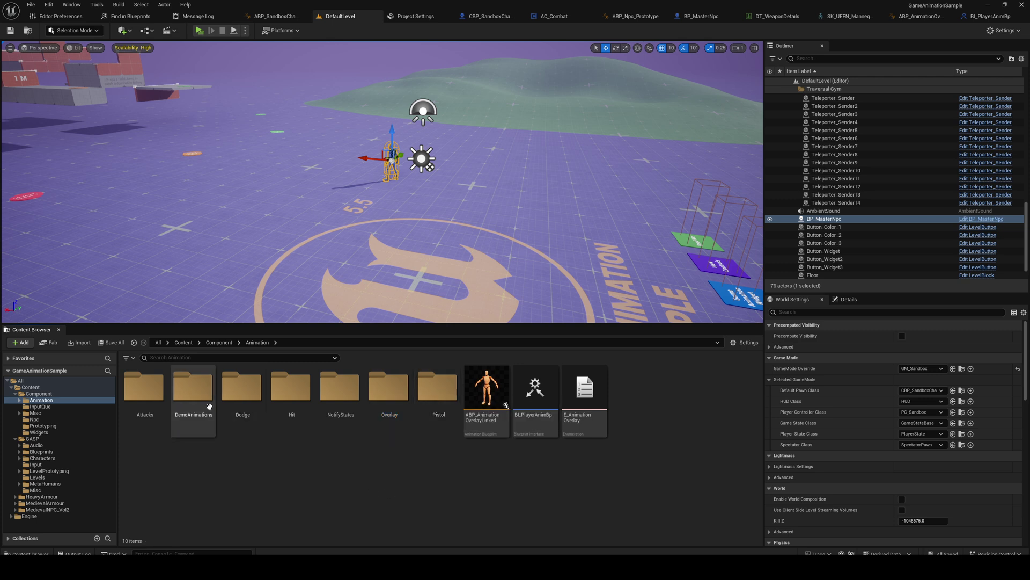
click(32, 439)
click(15, 439)
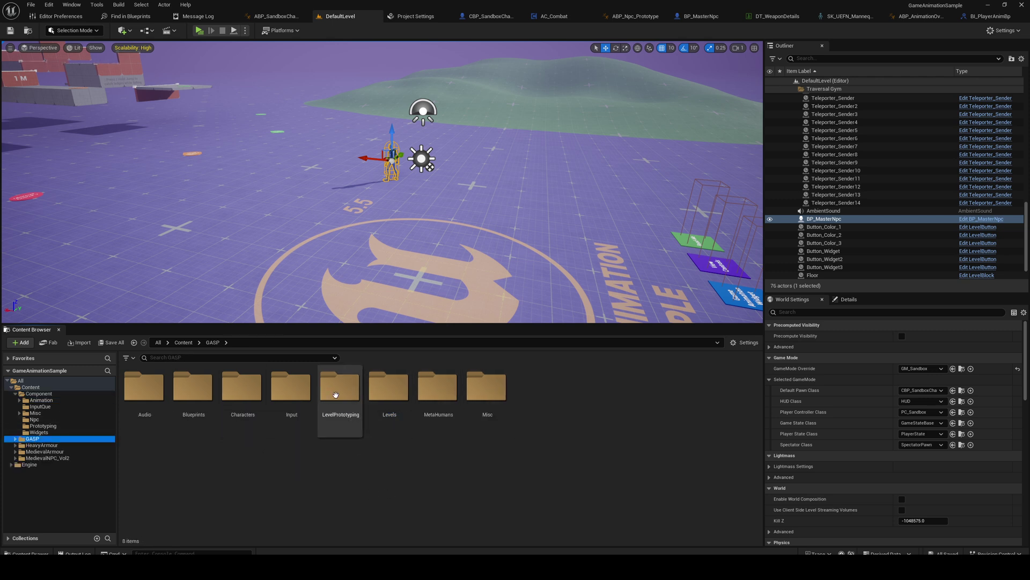
double_click(194, 388)
double_click(340, 386)
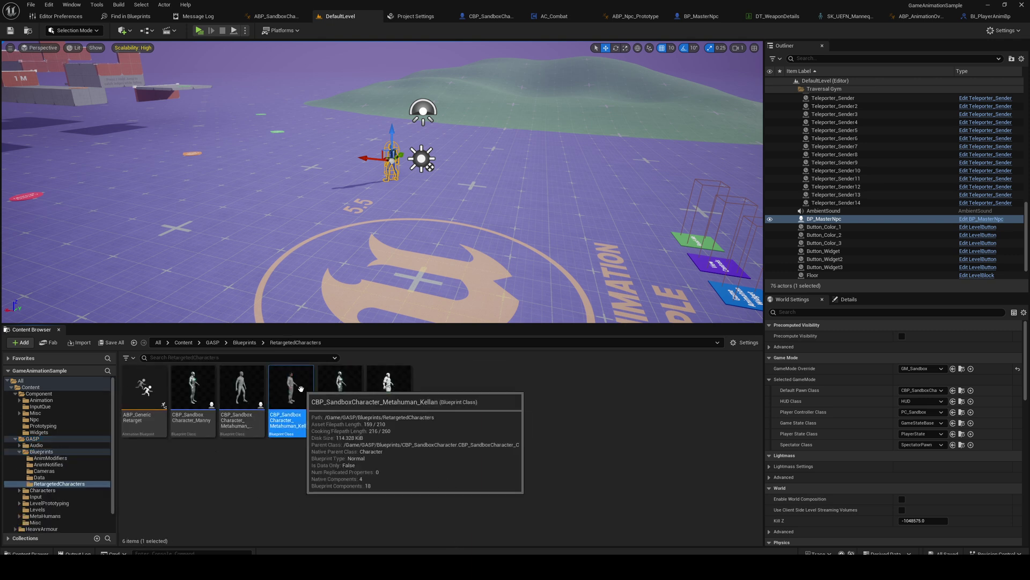
click(382, 402)
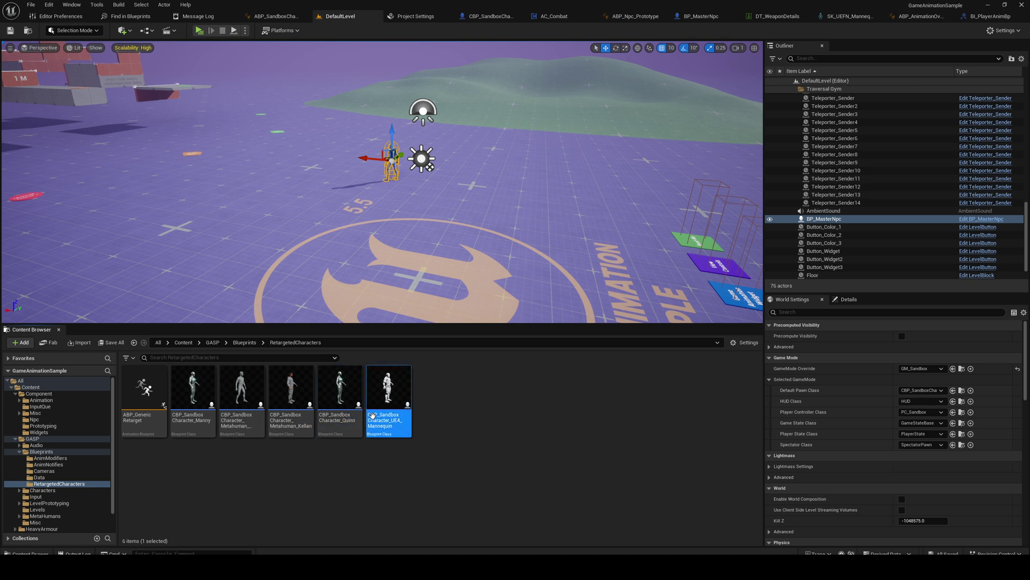
- Assign CBP_SandboxCharacter_Metahuman_Kellan as the game mode's Default Pawn Class and save the change
click(285, 483)
click(192, 396)
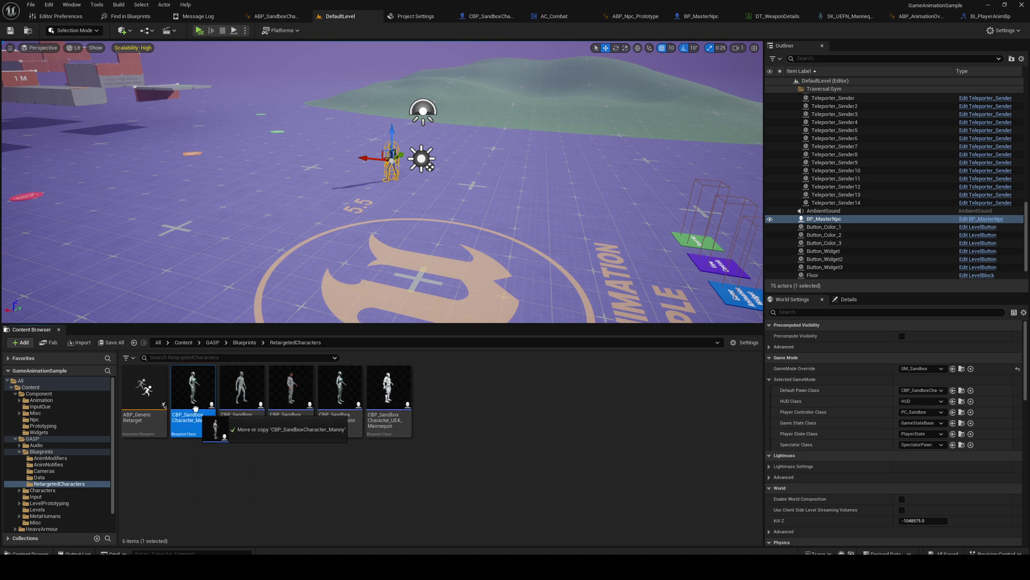
click(291, 400)
drag(369, 422, 925, 392)
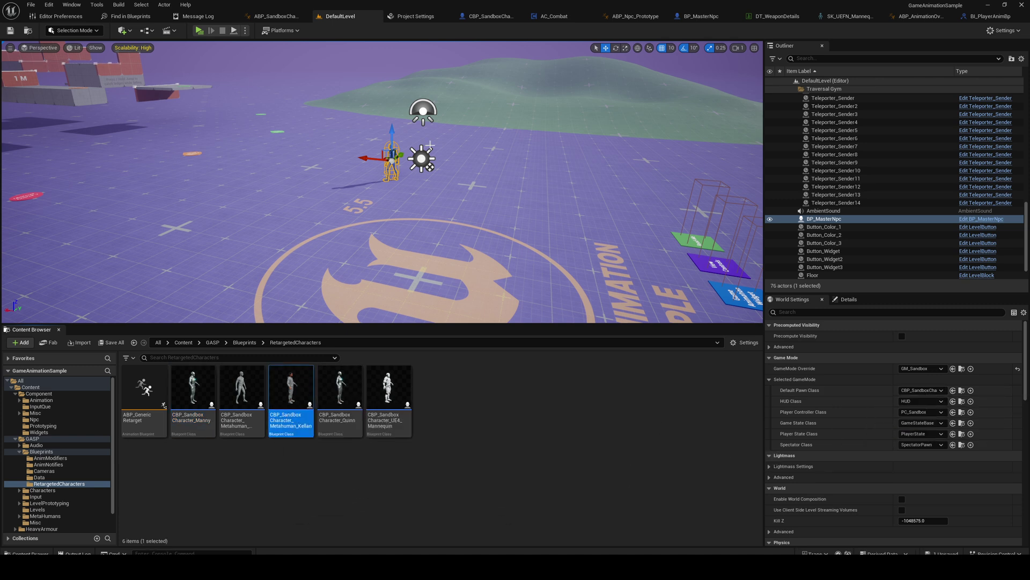
click(10, 31)
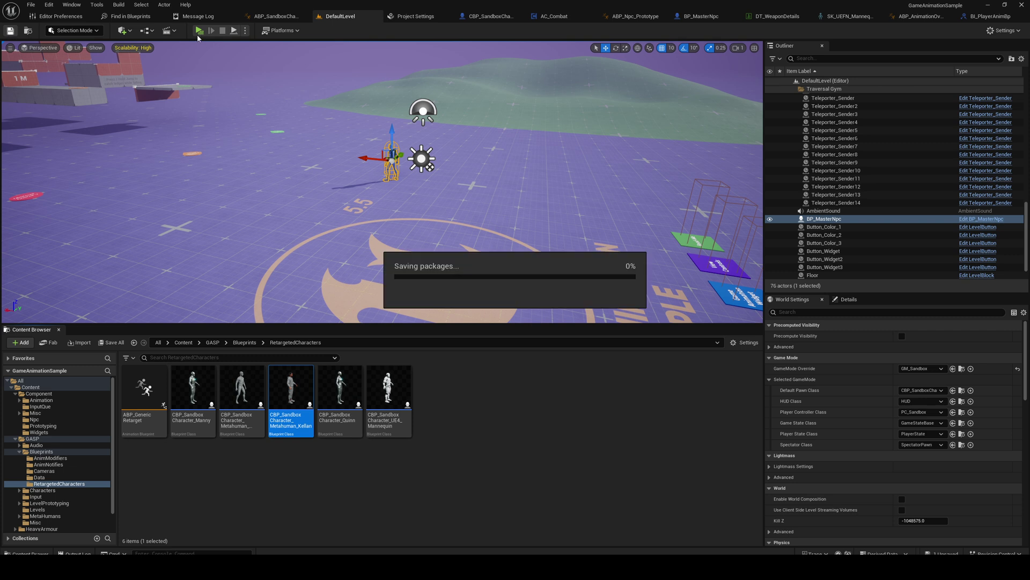
- Play-test the level as the Kellan MetaHuman, checking its running and sword animations, and end the preview
key(w)
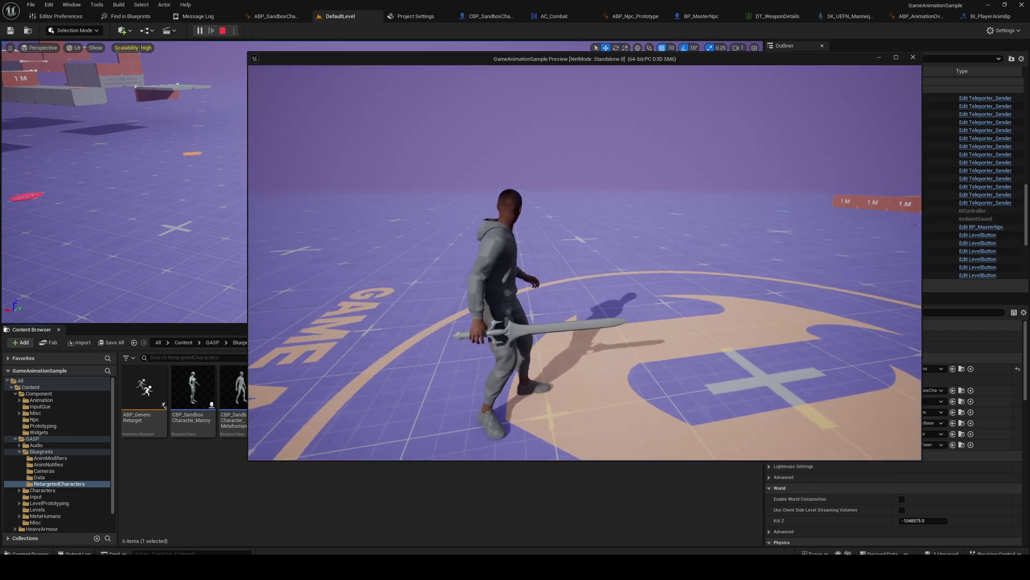
key(w)
key(w)
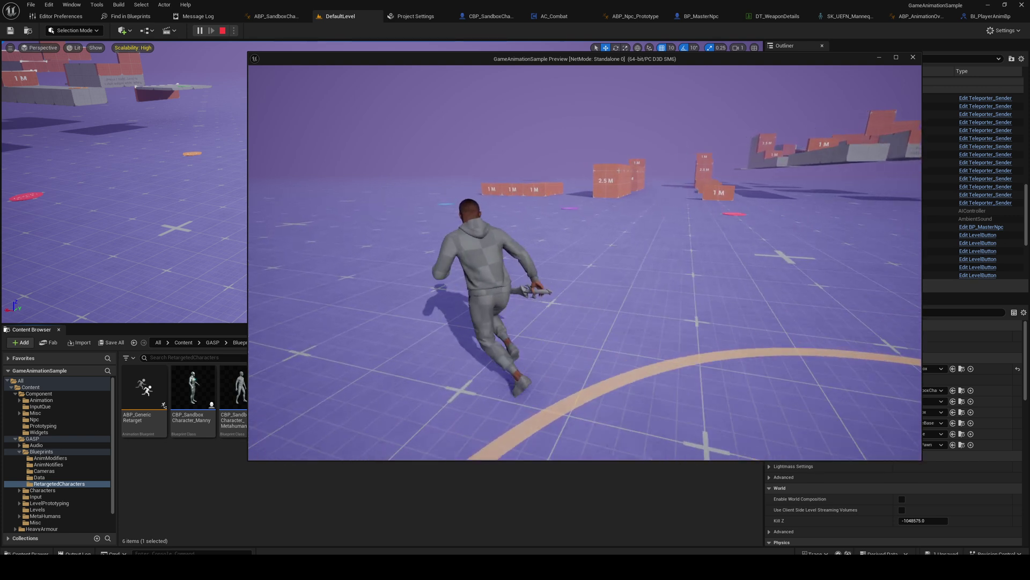
key(1)
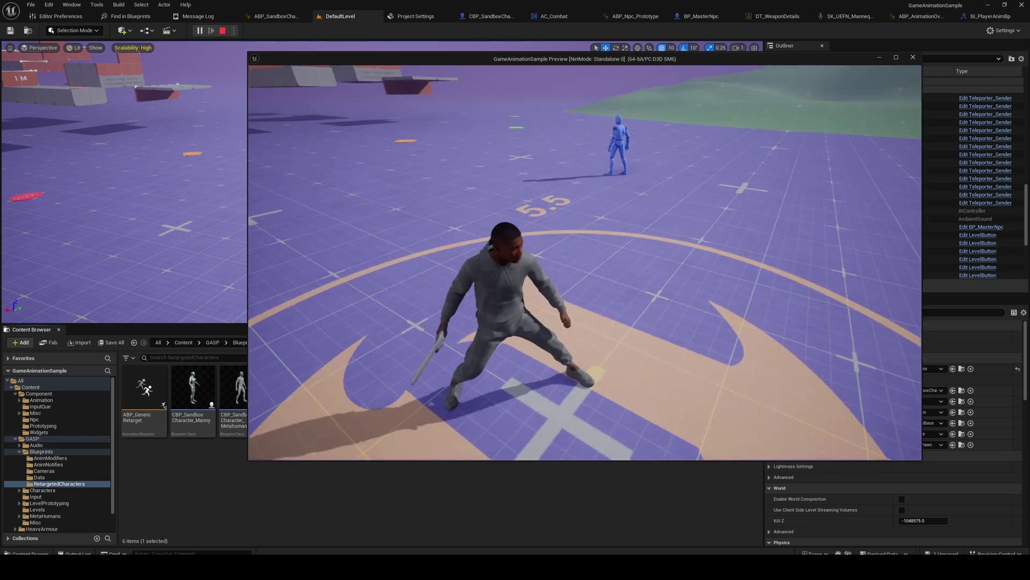
key(w)
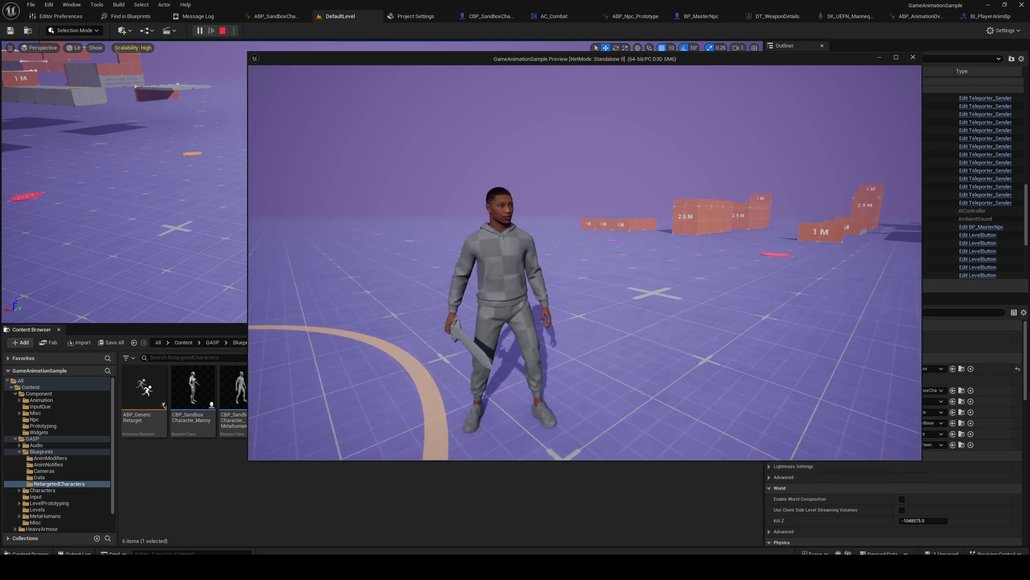
key(Escape)
- Set the Default Pawn Class to CBP_SandboxCharacter_Manny and play-test that character's sword movement in the level
click(335, 21)
drag(209, 403, 907, 383)
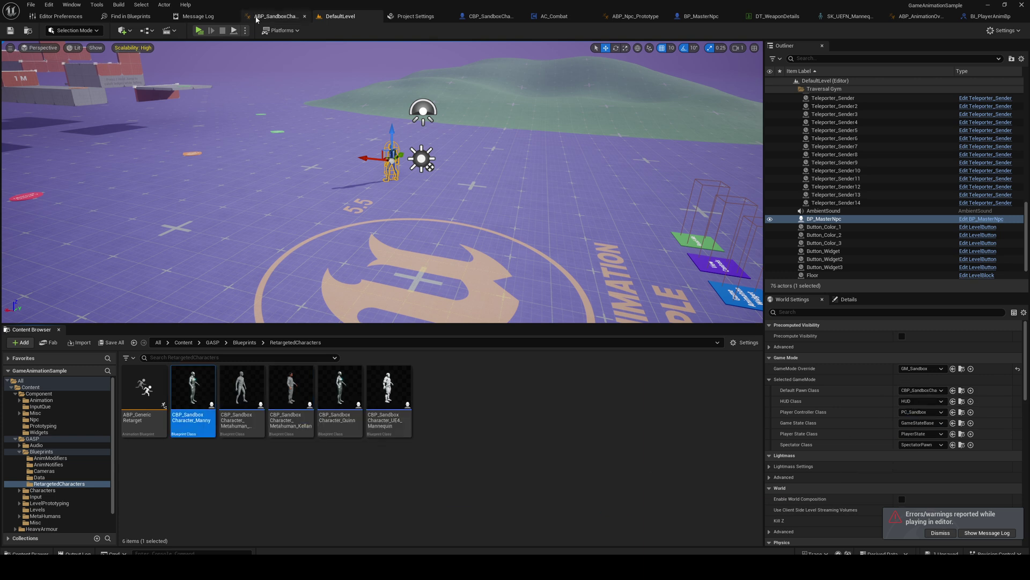
key(alt+p)
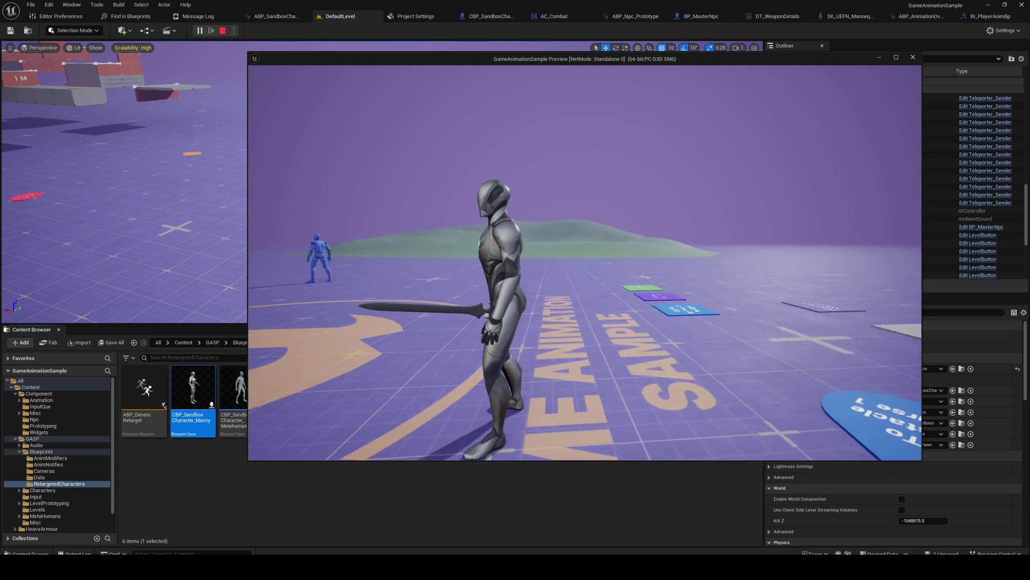
key(w)
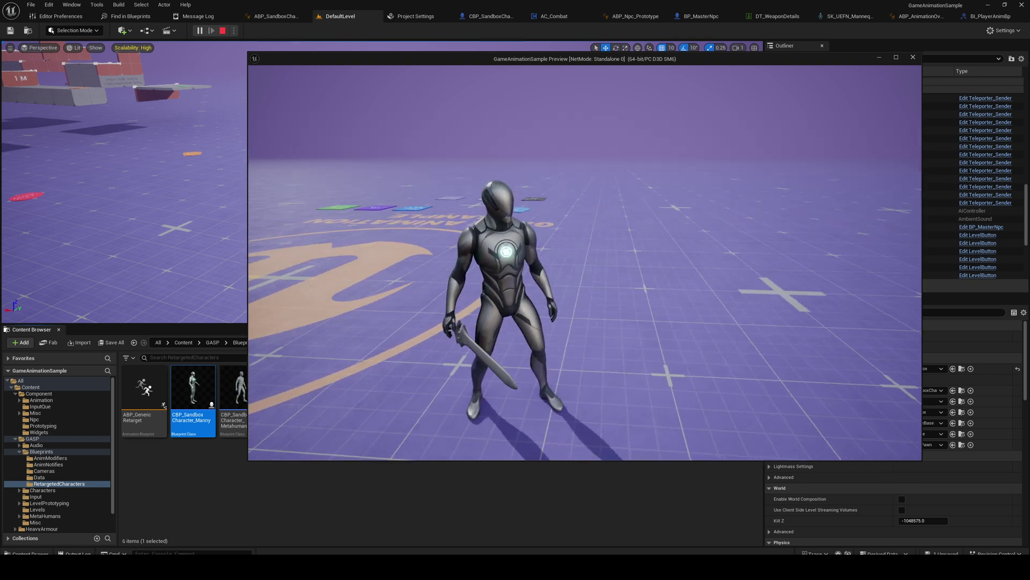
key(super)
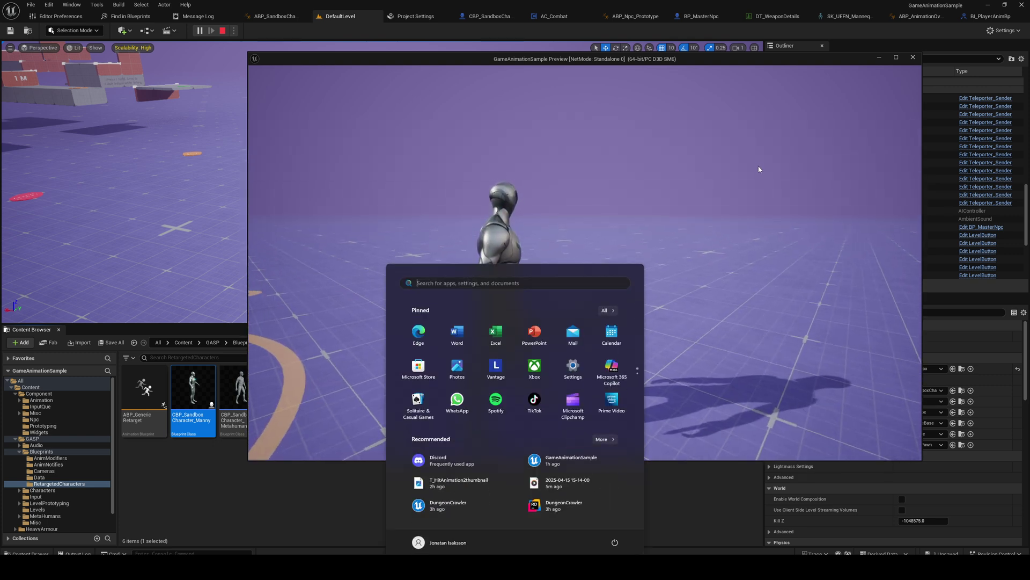
click(722, 477)
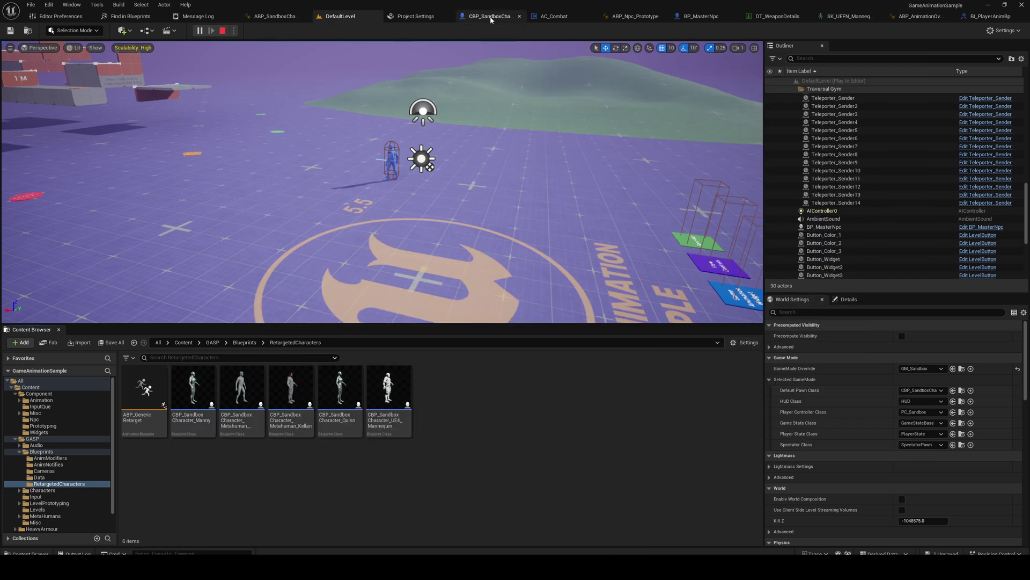
- Examine the Mesh component's animation and skeletal mesh settings in the CBP_SandboxCharacter blueprint
click(491, 18)
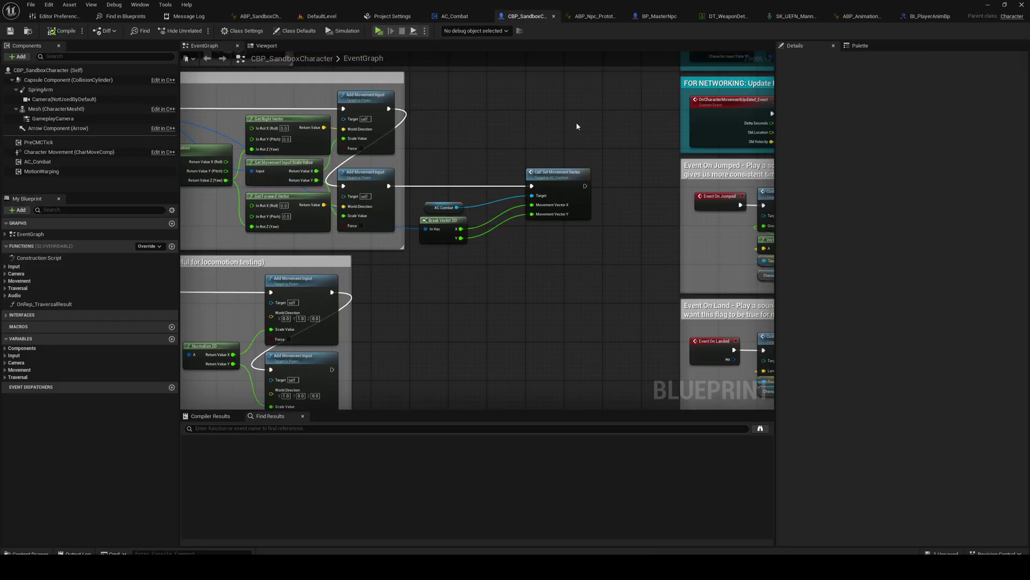
scroll(578, 127, down, 3)
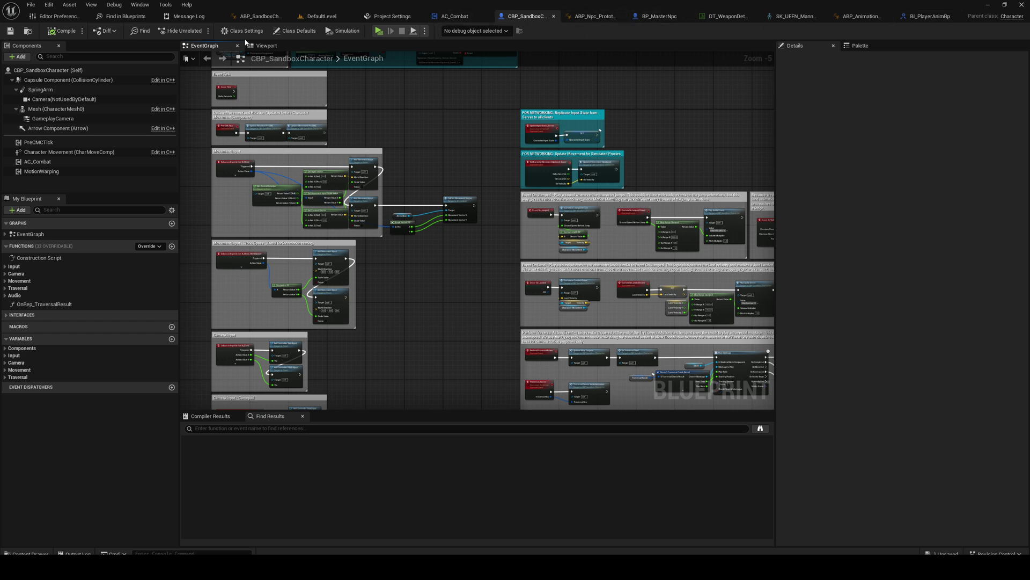
click(56, 109)
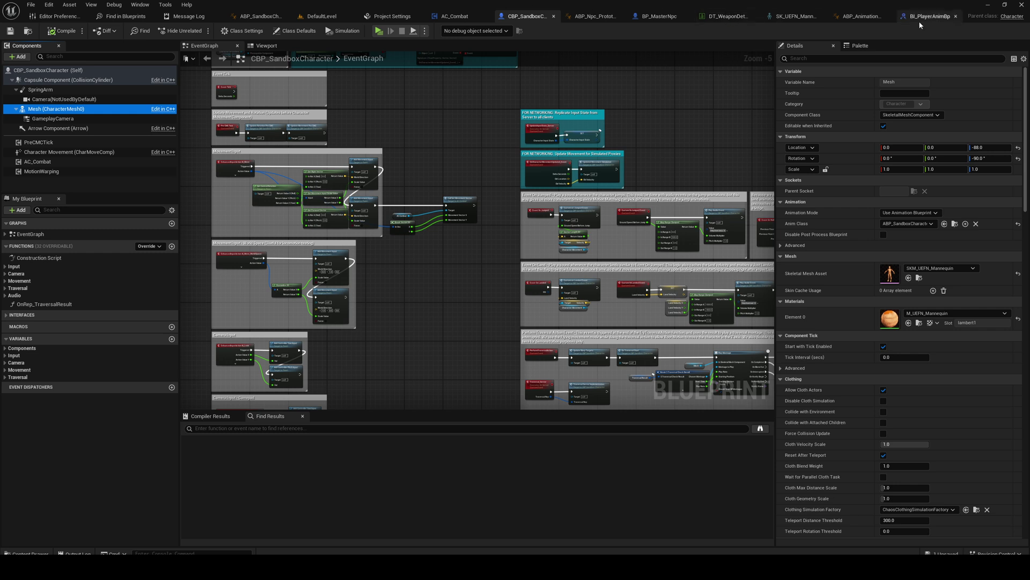
- Open the CBP_SandboxCharacter_Metahuman_Kellan blueprint from the level editor and show the character in its viewport
click(320, 16)
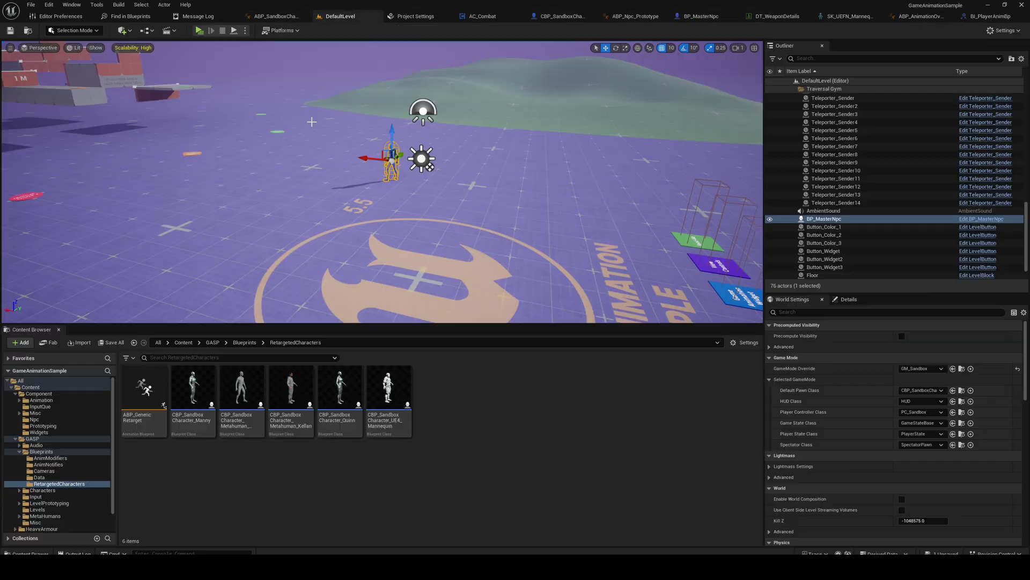
double_click(289, 411)
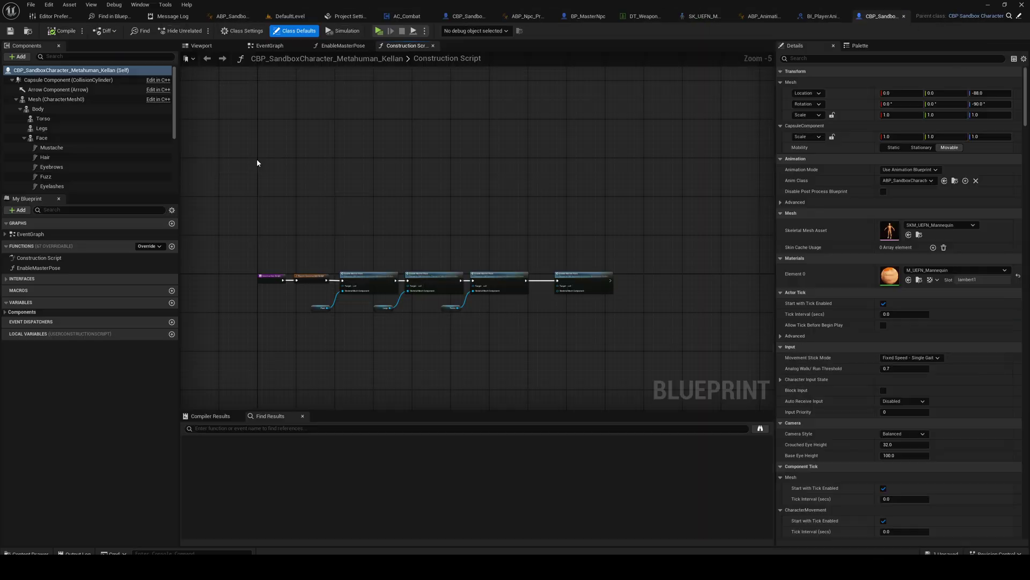
click(204, 46)
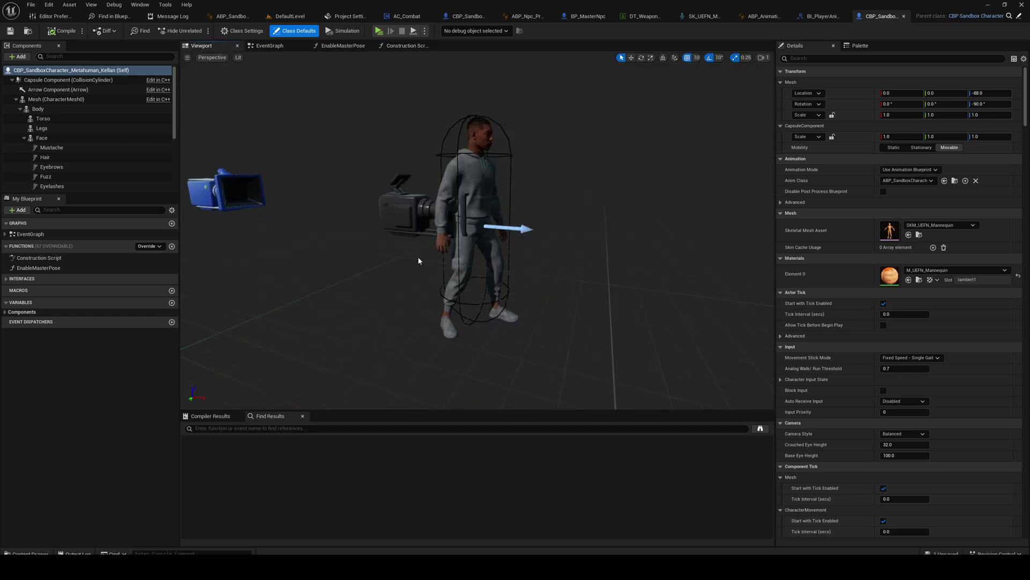
- Compare the anim class and skeletal mesh asset of Kellan's Body component with those of its parent Mesh component
click(438, 237)
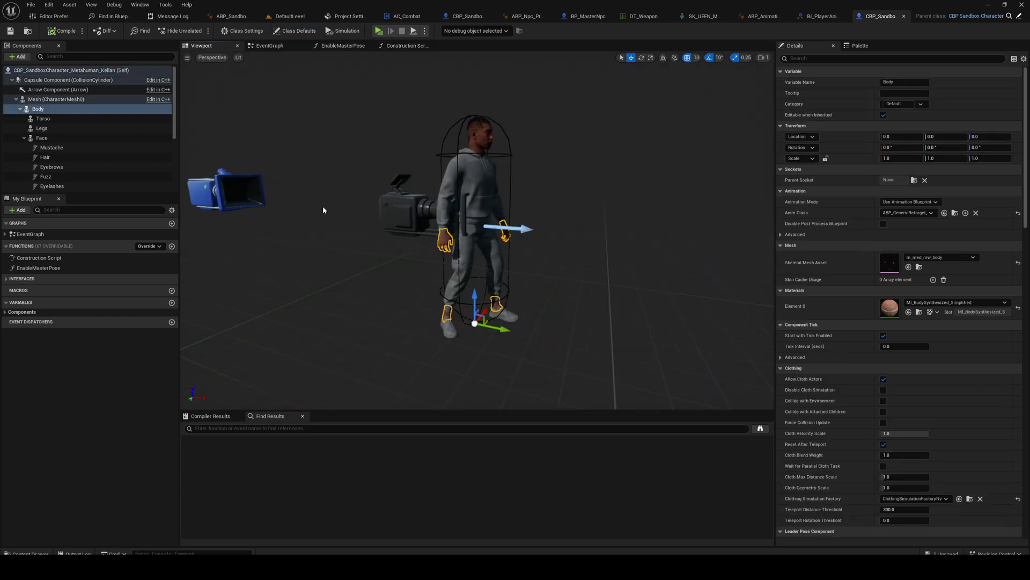
click(37, 100)
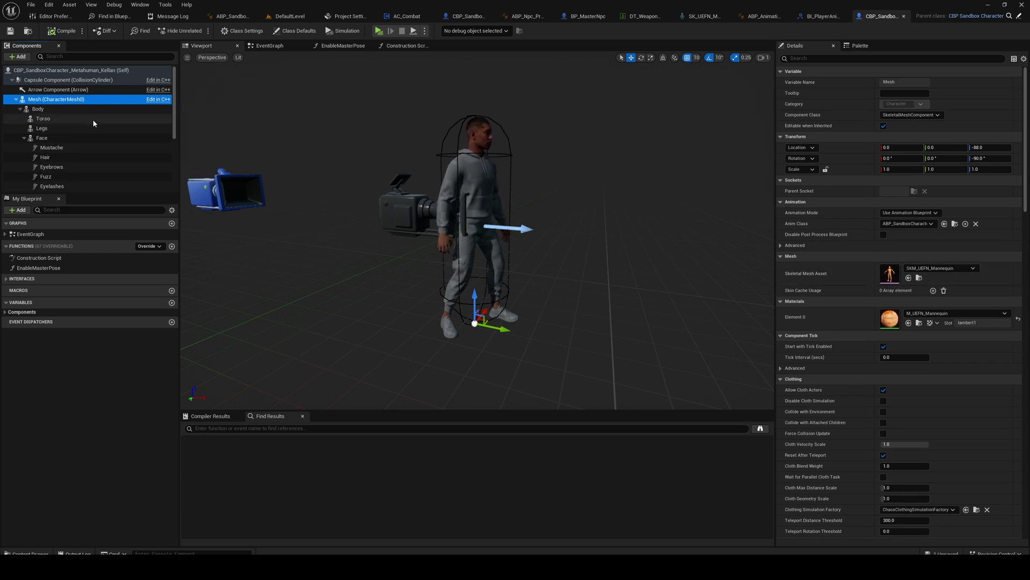
click(59, 109)
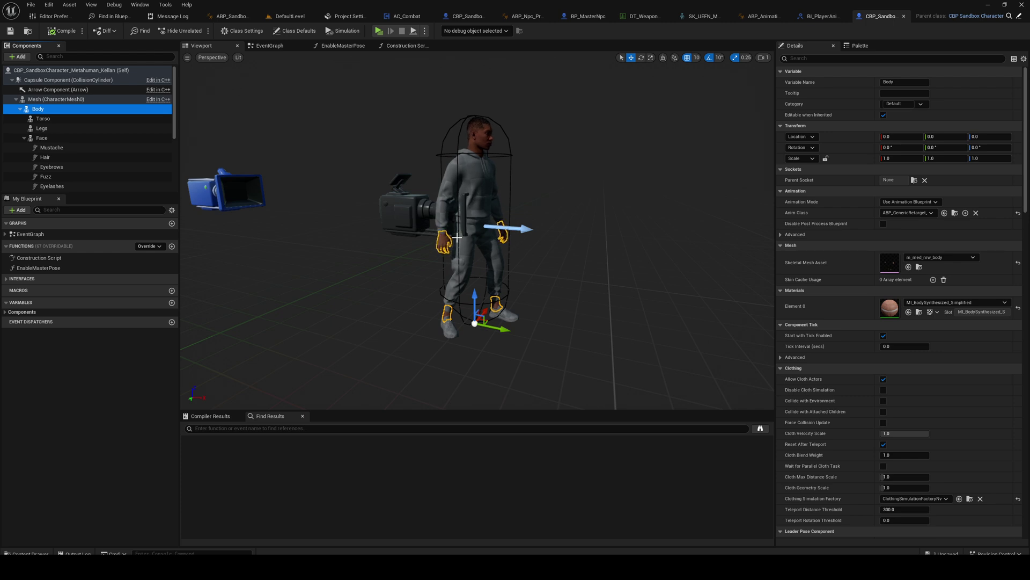
click(56, 99)
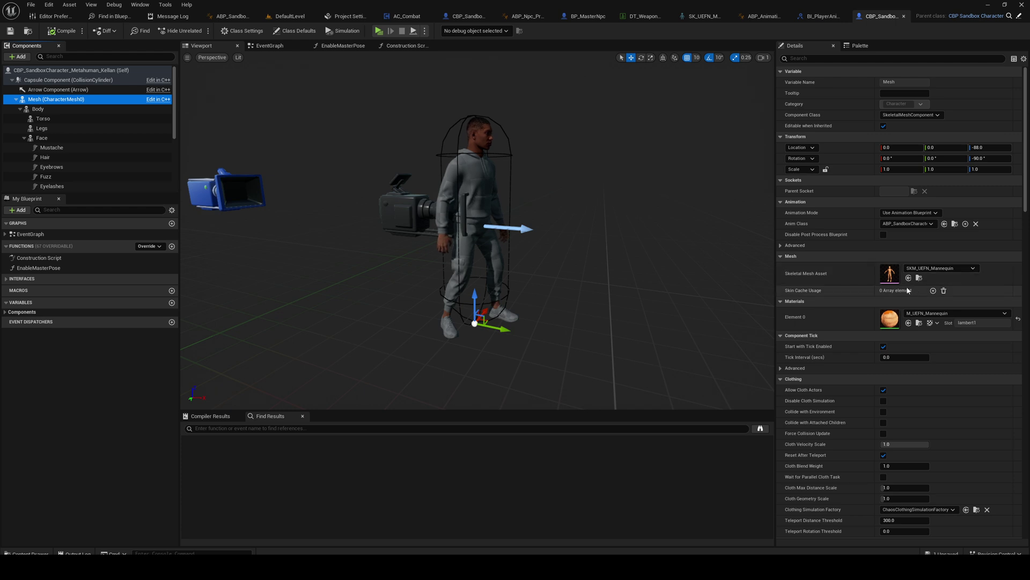
click(447, 240)
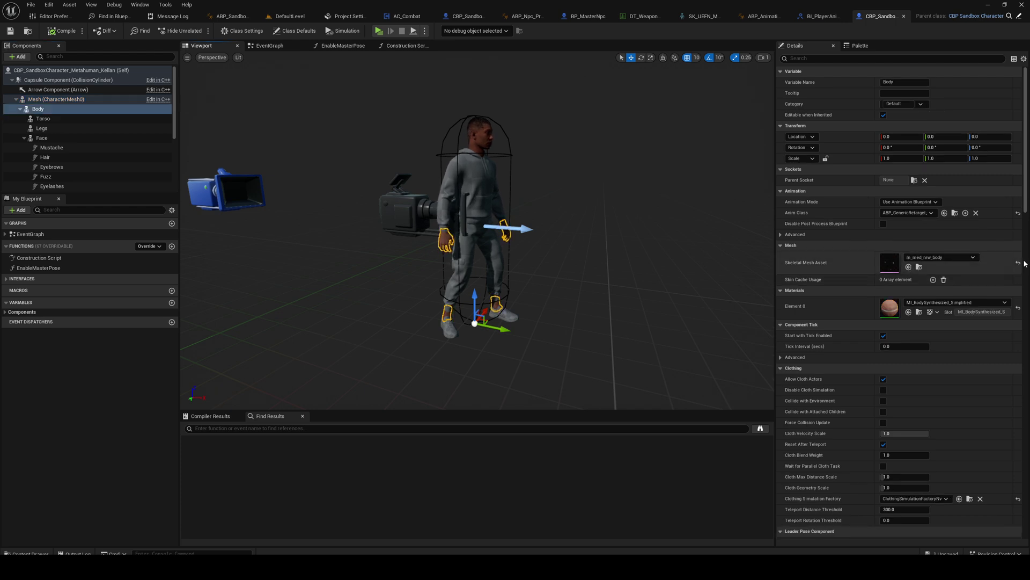
click(62, 100)
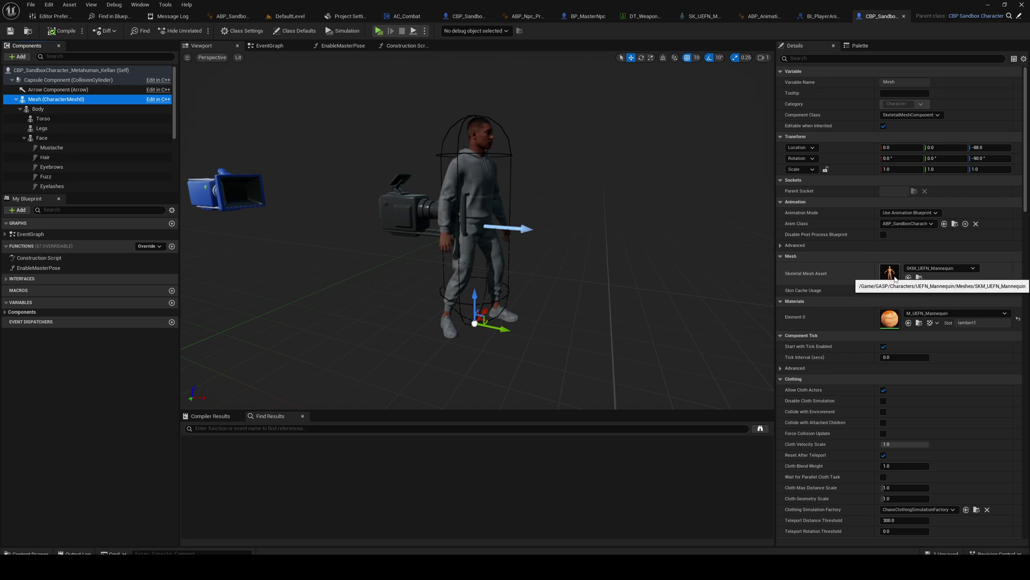
click(893, 275)
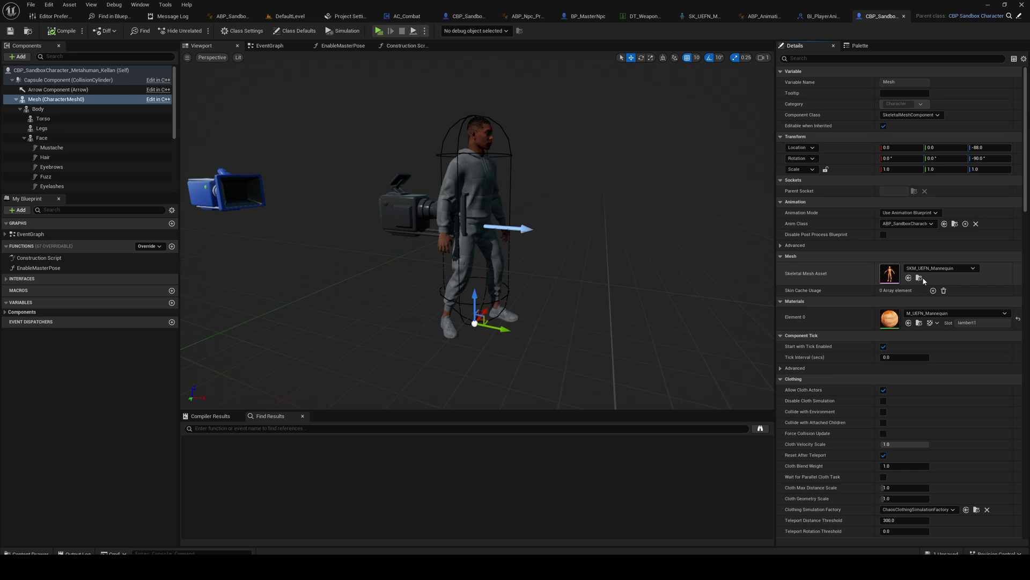
- Open the SKM_UEFN_Mannequin skeletal mesh from Kellan's Mesh component to view it with the sword, and save all modified assets
double_click(890, 273)
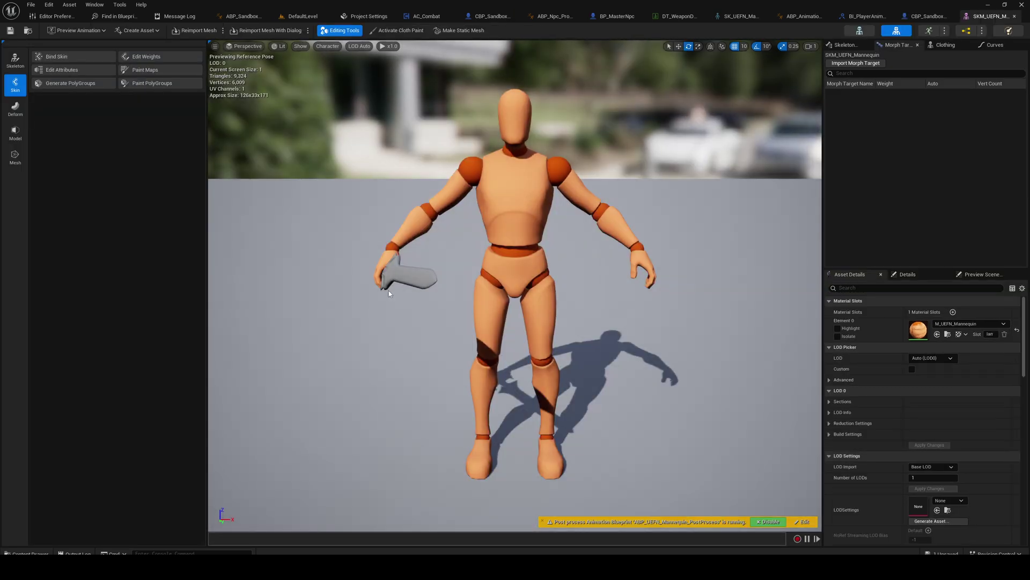
right_drag(397, 275, 504, 274)
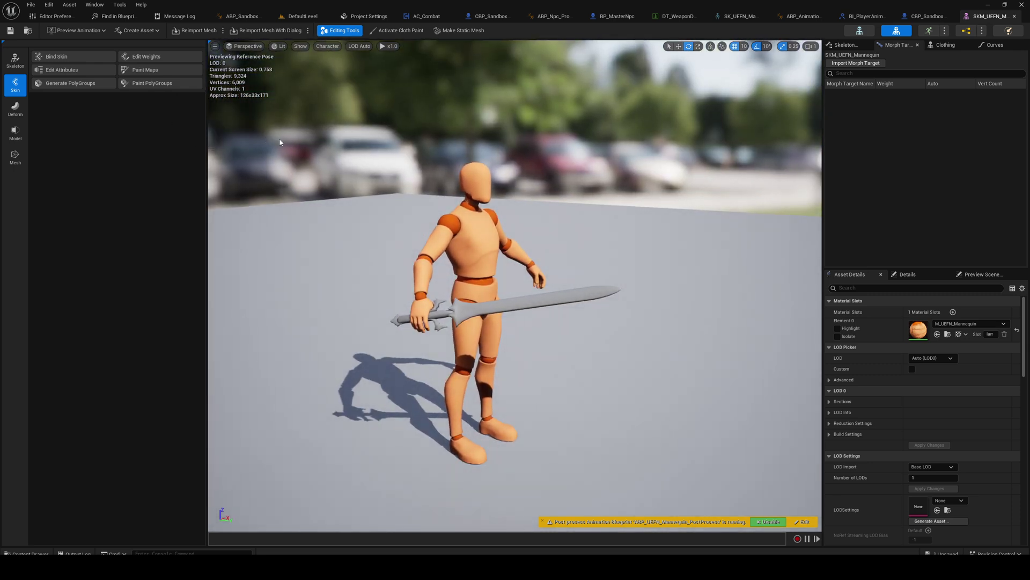
click(30, 4)
click(65, 53)
click(304, 19)
drag(247, 17, 284, 18)
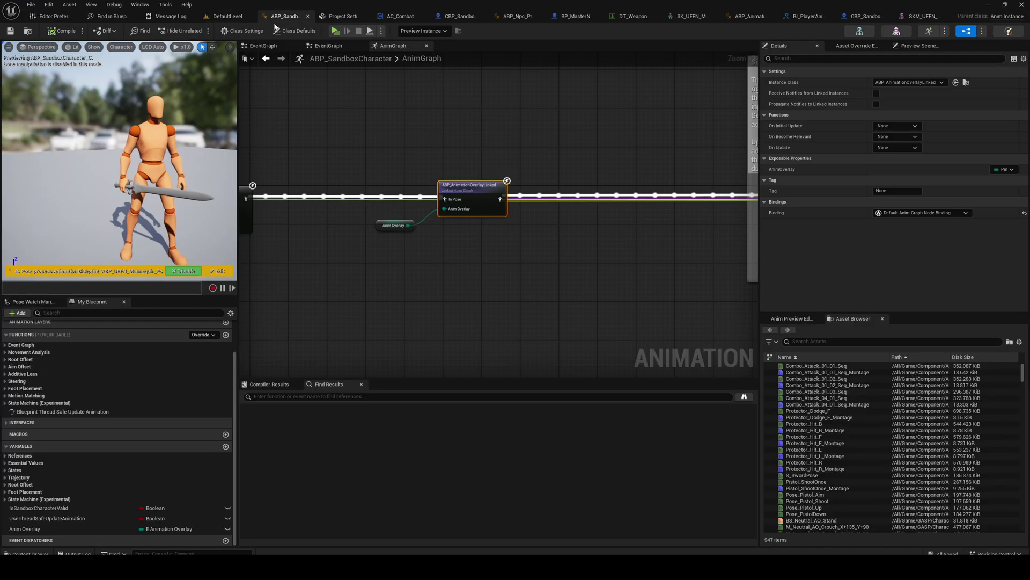
- Play-test the Manny character briefly in DefaultLevel and end the session
click(213, 18)
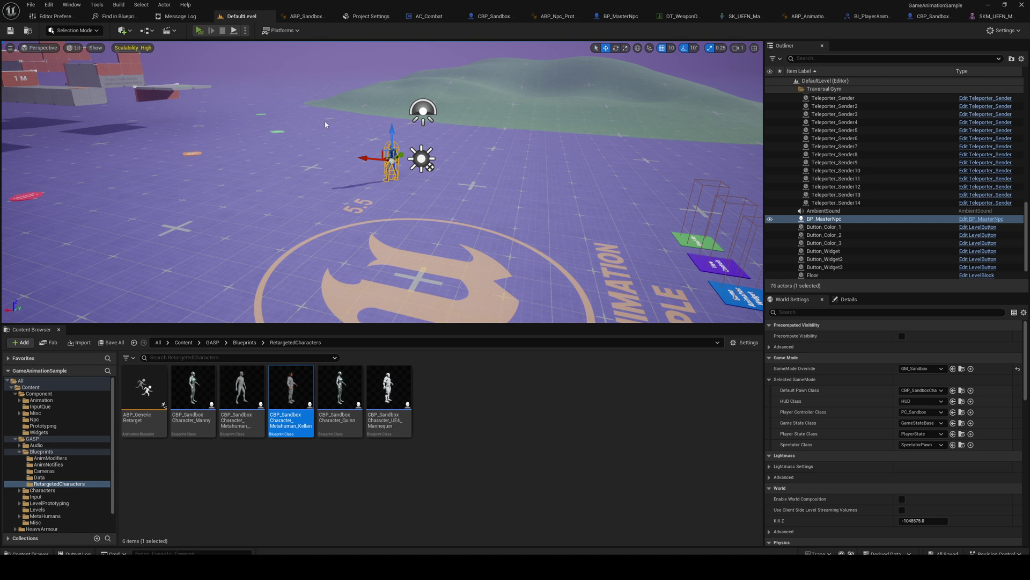
key(alt+p)
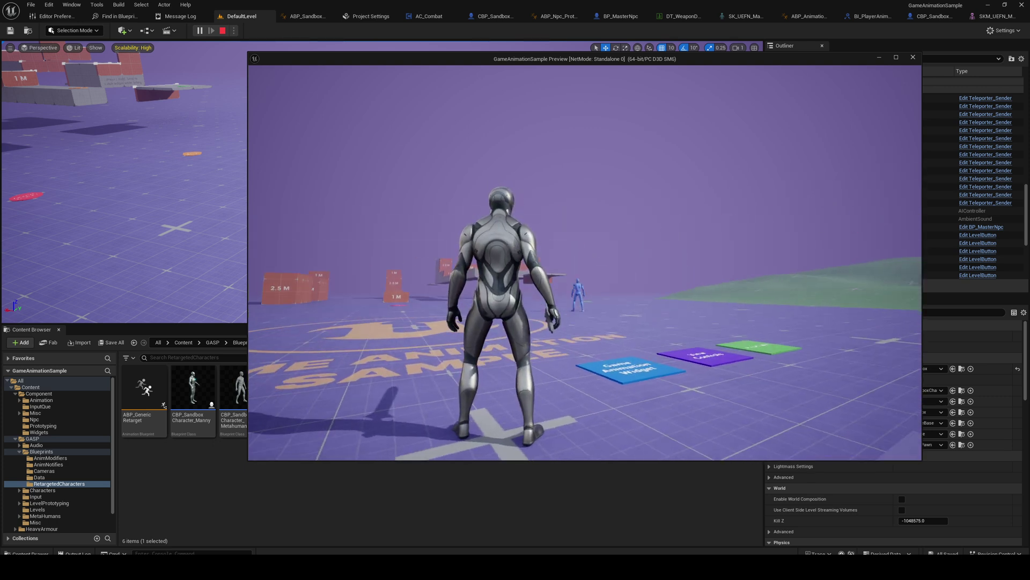
key(Escape)
- In the UEFN mannequin skeleton, inspect the hand_r bone and move the EquipSword socket to about -10.15, -1.97, -4.37
click(562, 17)
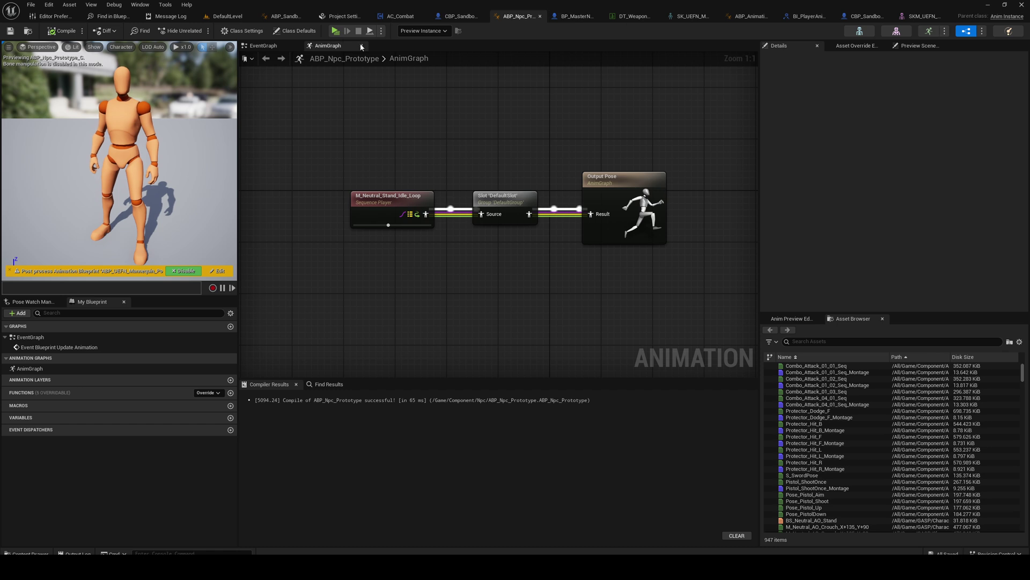
drag(510, 239, 107, 132)
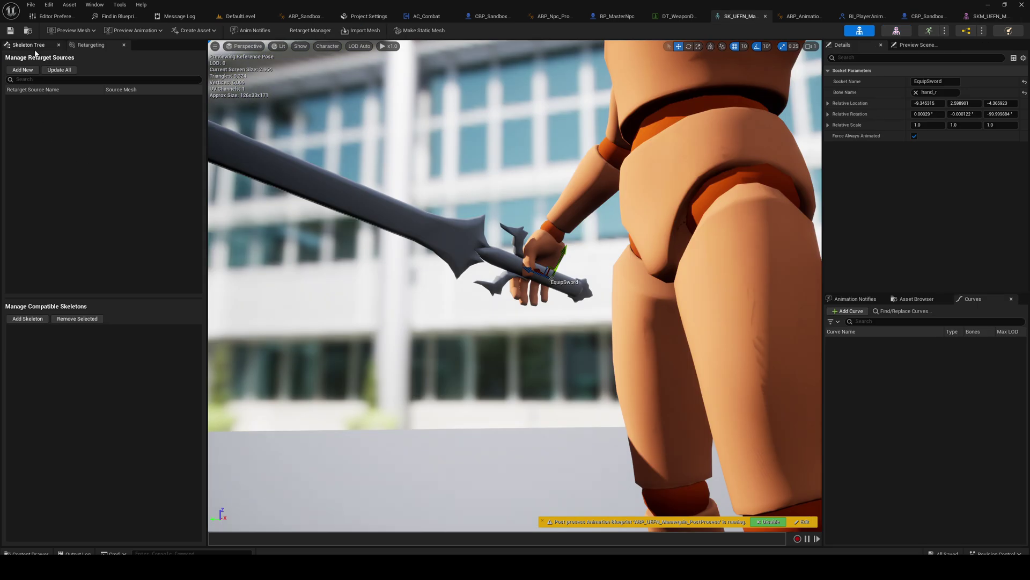
click(36, 48)
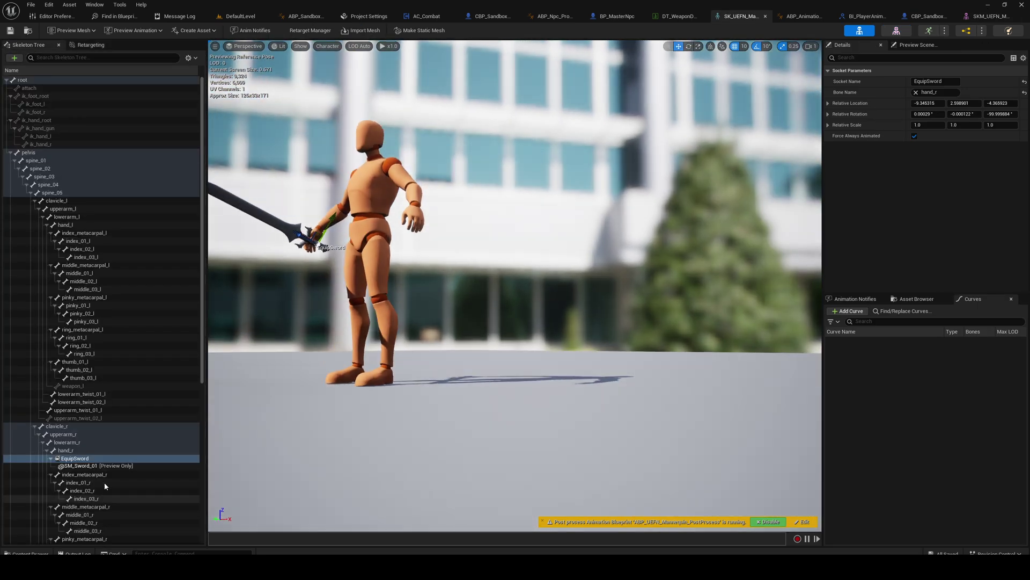
click(88, 452)
right_drag(376, 322, 515, 314)
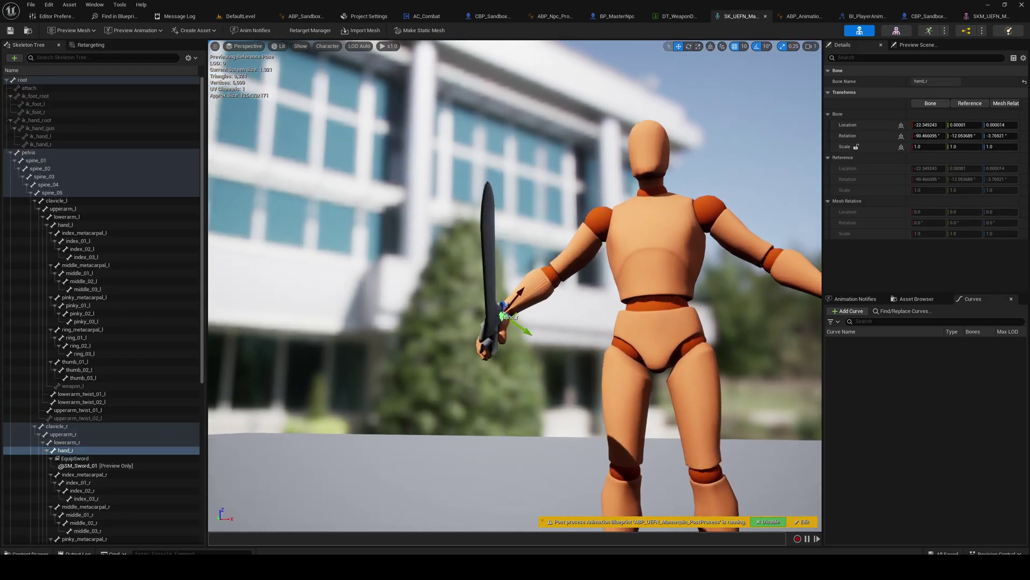
click(89, 458)
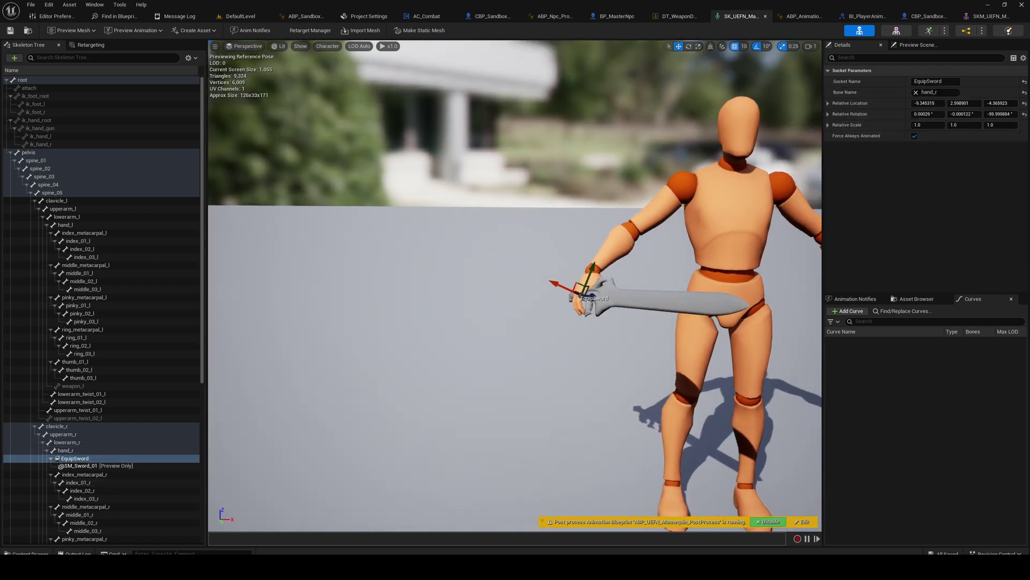
right_drag(456, 274, 515, 284)
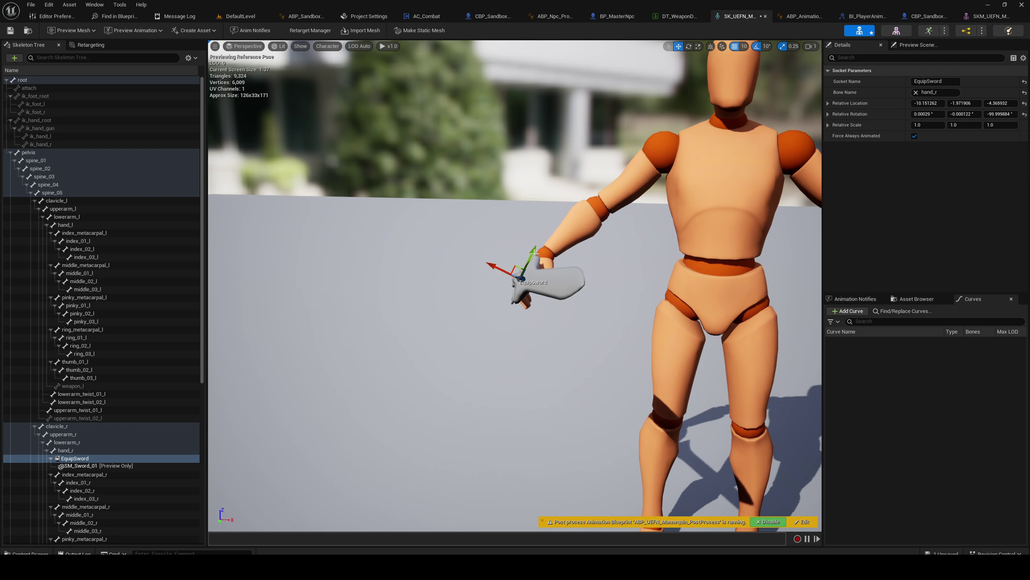
- Play-test Manny in DefaultLevel, equipping the sword, moving around and attacking to check how the sword sits in the hand
click(241, 17)
click(200, 30)
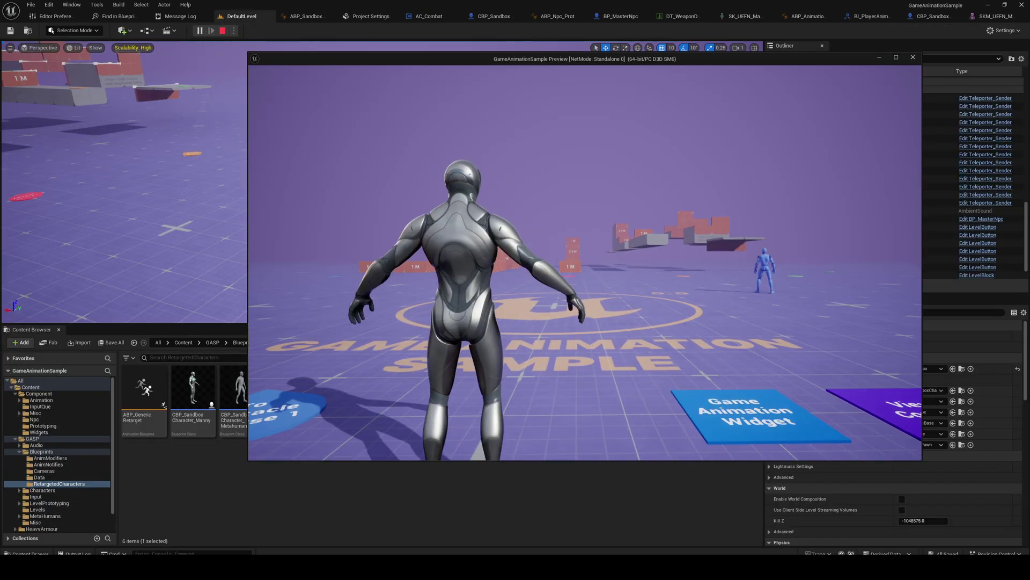
key(w)
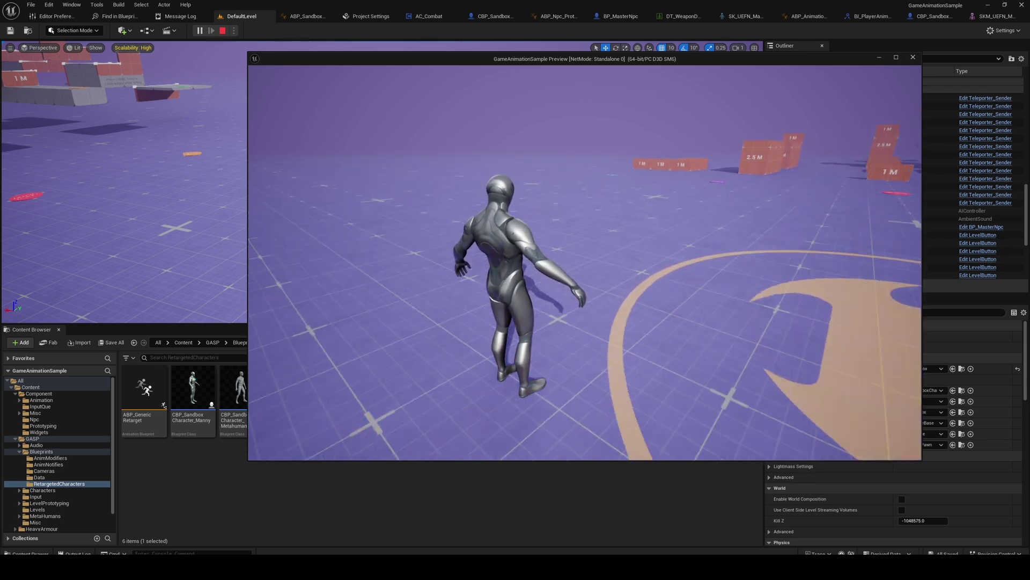
key(w)
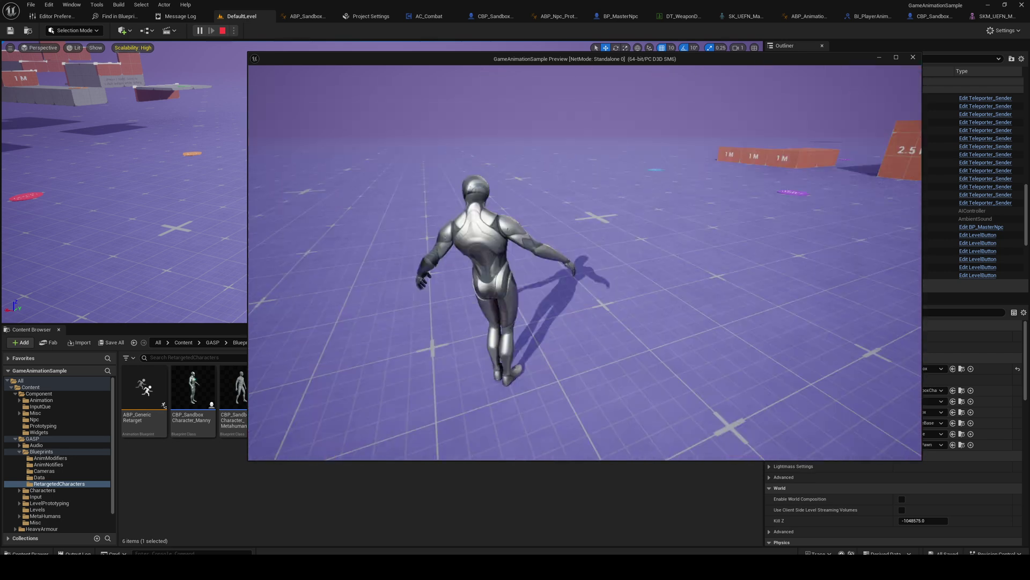
key(1)
key(2)
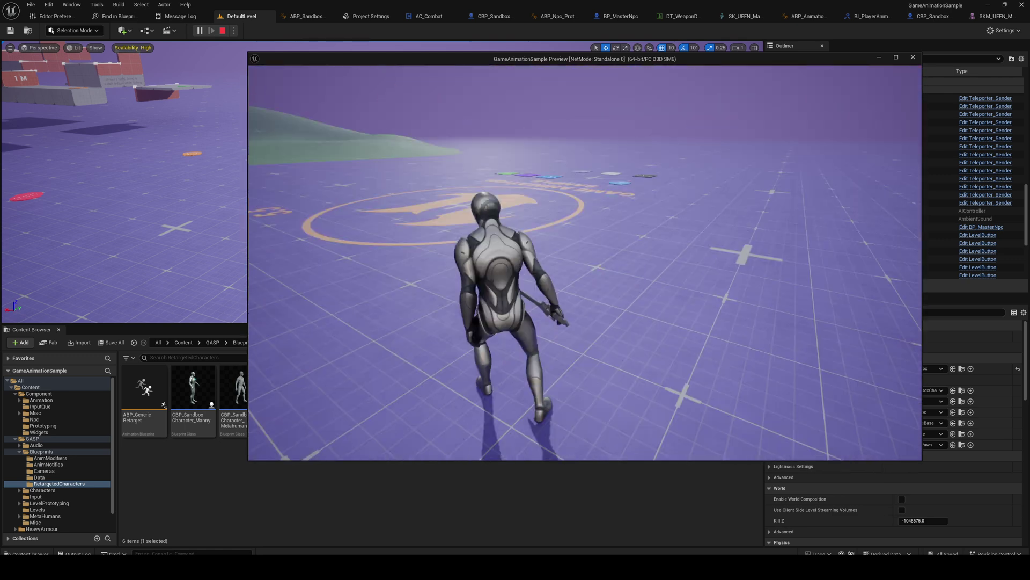
key(w)
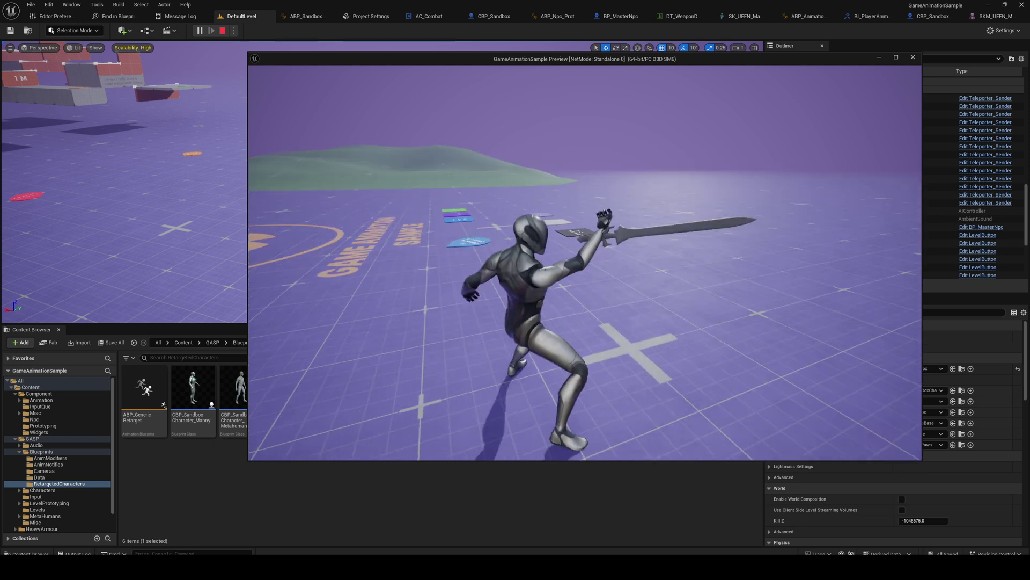
key(Escape)
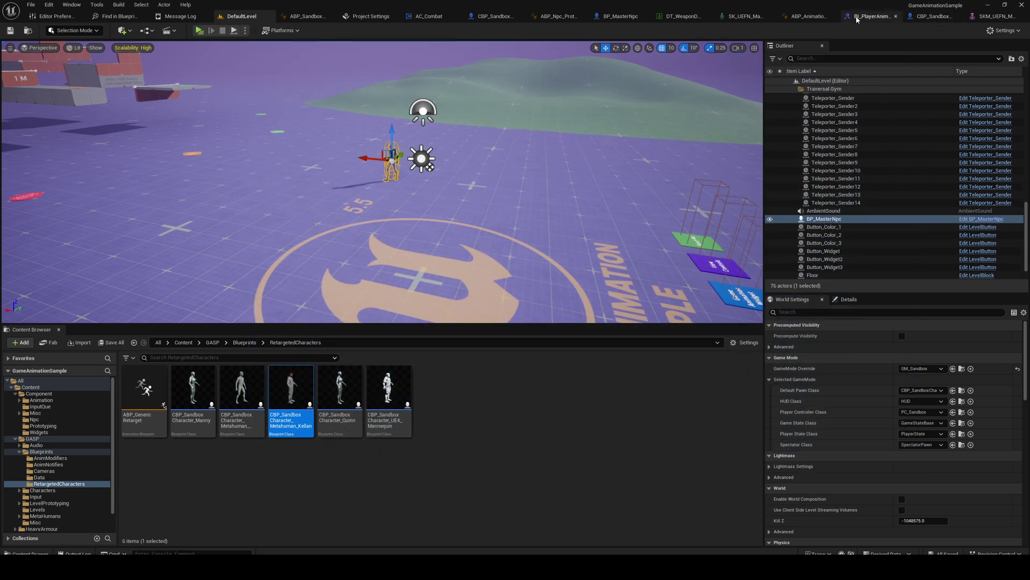
- Try moving the hand_r bone in the UEFN mannequin skeleton, and undo the move
click(992, 19)
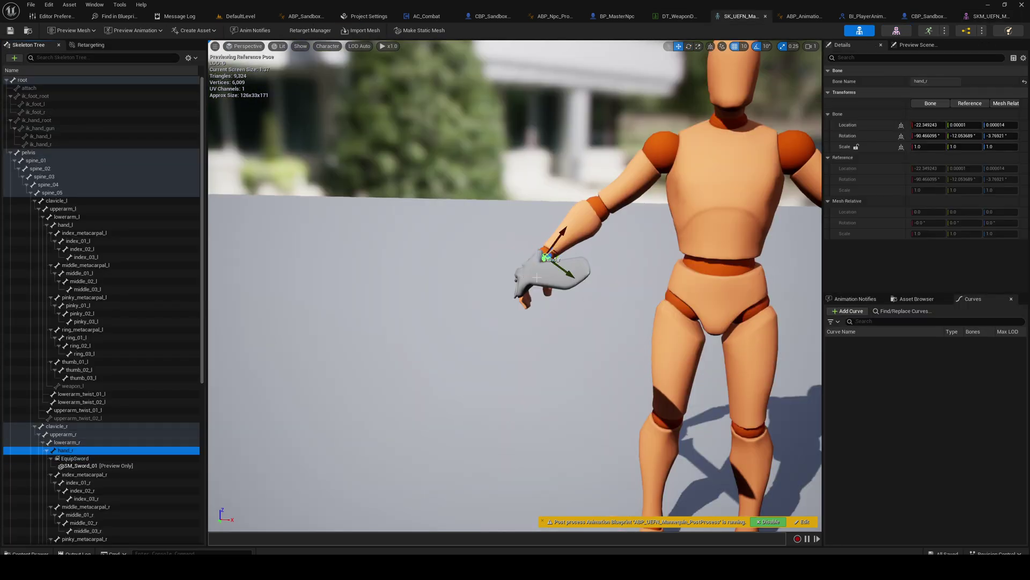
right_drag(559, 268, 575, 226)
drag(556, 217, 577, 231)
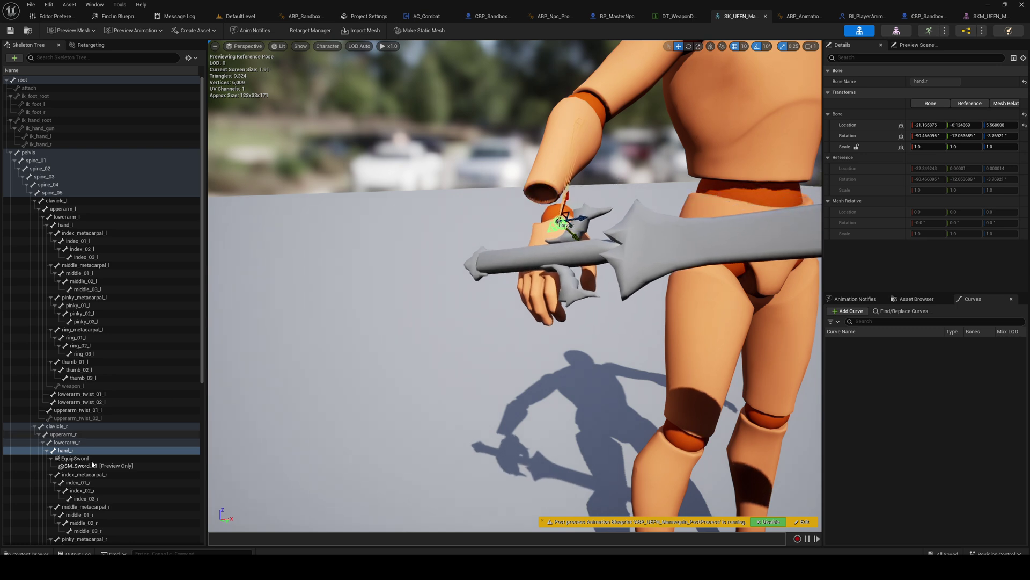
key(ctrl+z)
- Move the EquipSword socket to about -7.06, 4.62, -4.37 and rotate it to about -10° on X
click(94, 459)
drag(482, 237, 528, 248)
scroll(529, 249, down, 5)
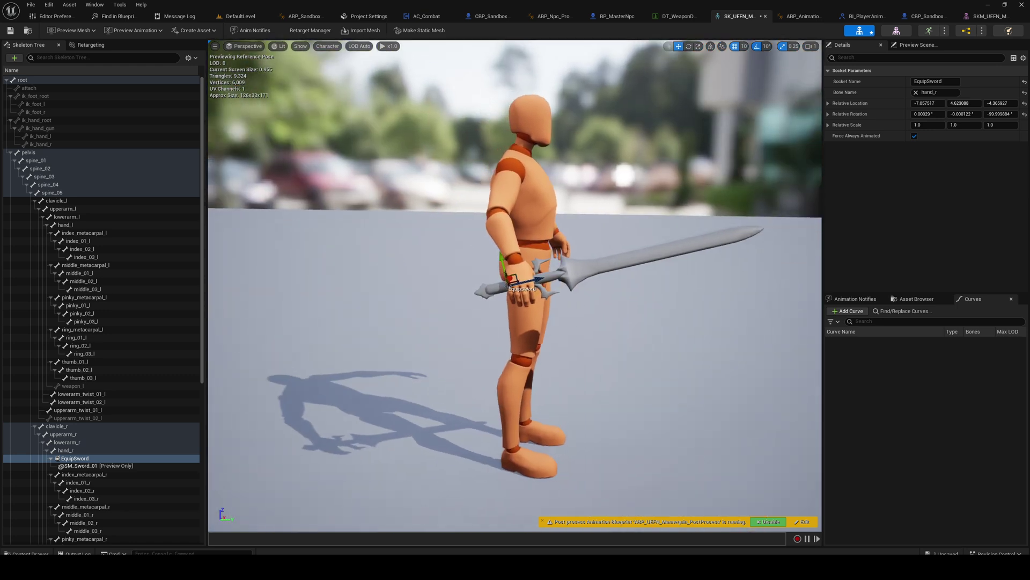
scroll(507, 281, up, 5)
key(e)
drag(495, 288, 498, 270)
right_drag(498, 271, 333, 247)
- Fine-tune the EquipSword socket's location to about -7.24, 3.59, -4.37 and save the skeleton
key(w)
scroll(525, 288, up, 1)
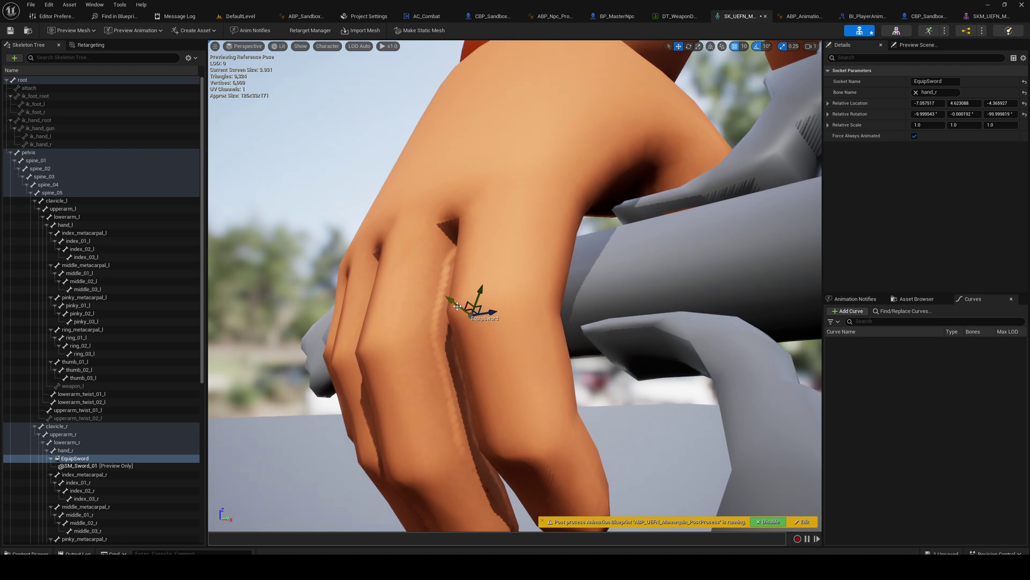
drag(457, 306, 439, 290)
scroll(452, 231, down, 8)
right_drag(453, 230, 480, 215)
click(32, 4)
click(80, 53)
click(10, 30)
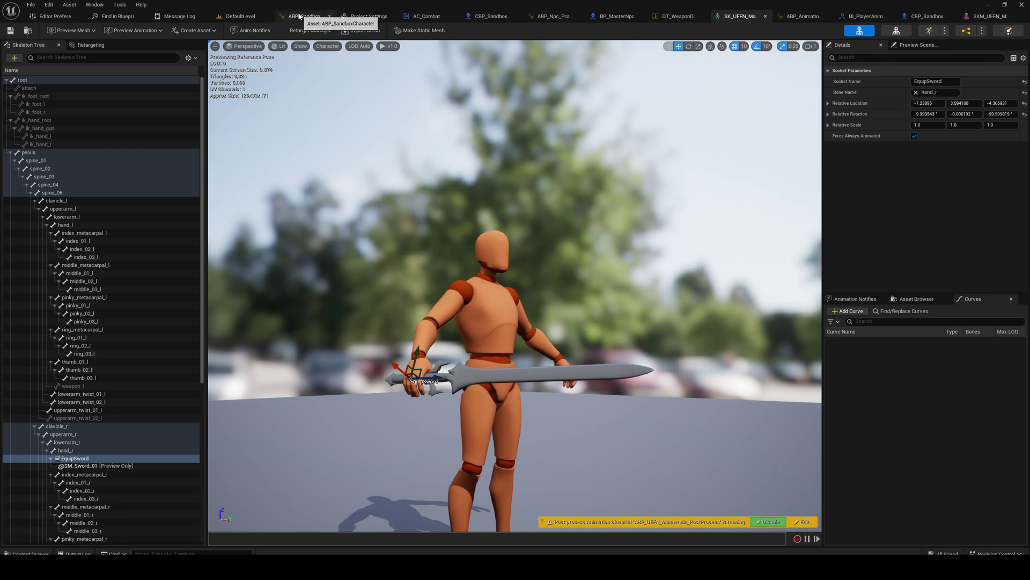
- Return to DefaultLevel and review the Manny, Metahuman, Quinn and UE4 Mannequin character blueprints in the RetargetedCharacters folder
click(548, 16)
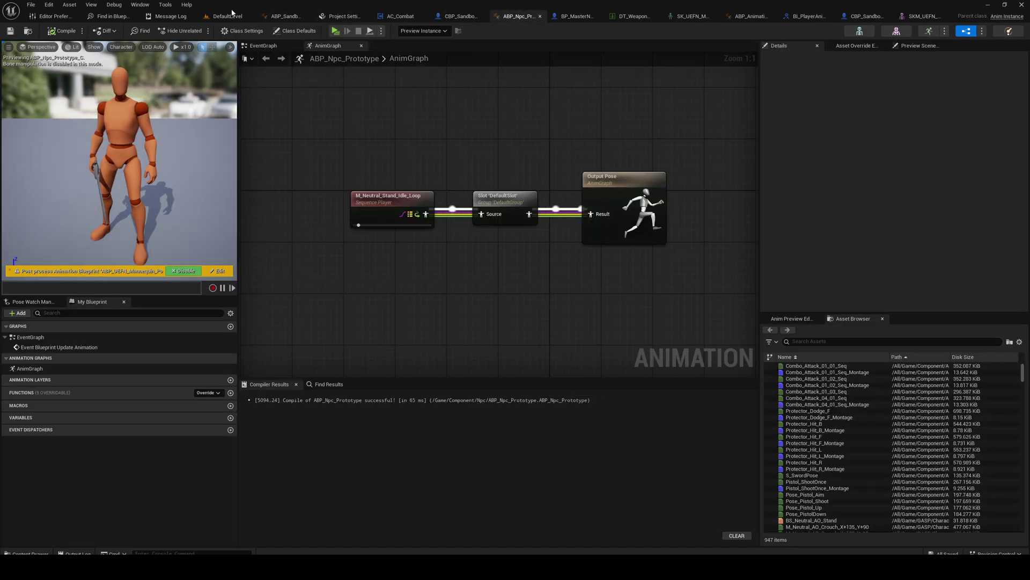
click(240, 16)
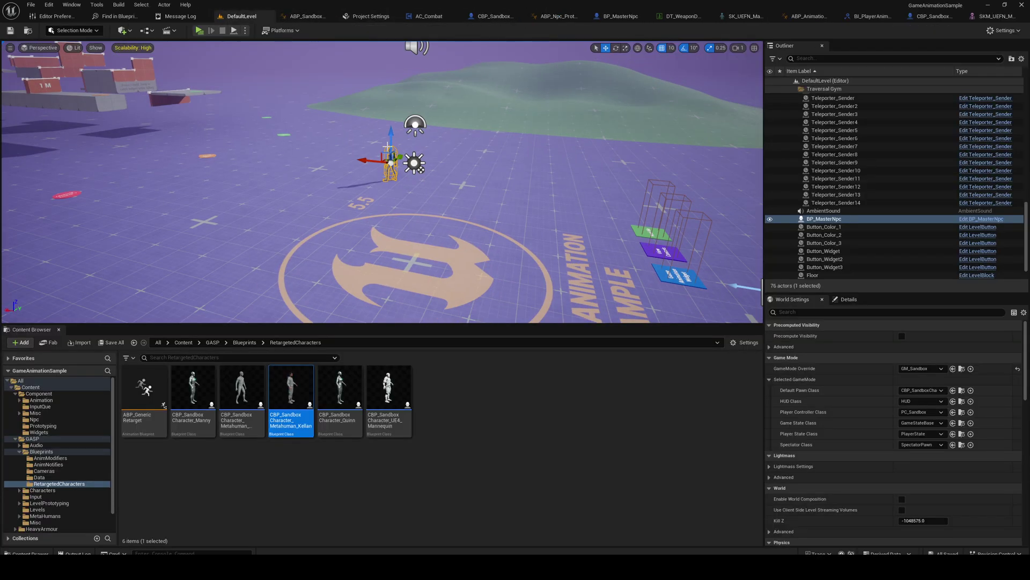
click(210, 371)
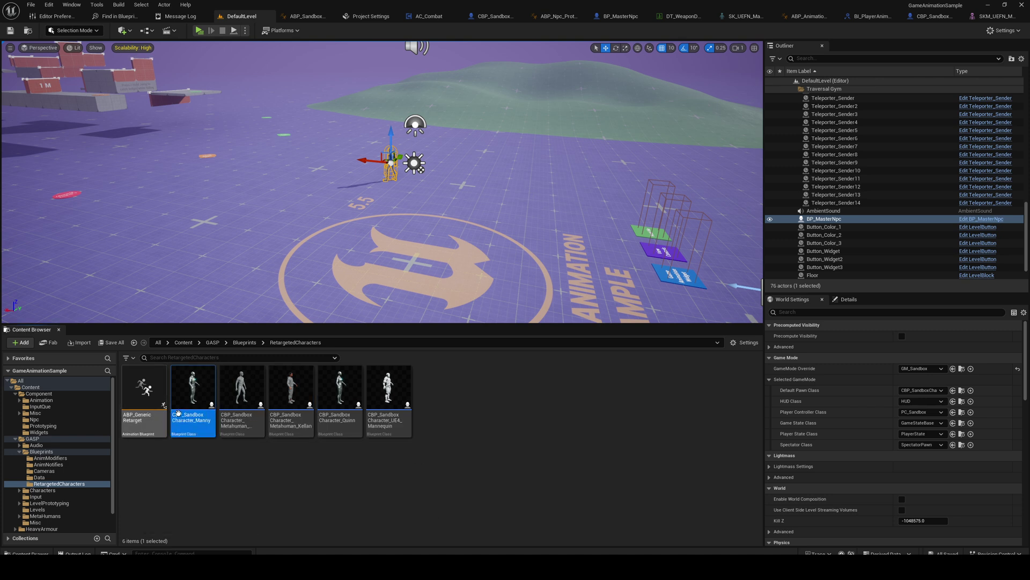
click(242, 392)
click(300, 410)
click(344, 411)
click(387, 408)
click(280, 412)
key(Right)
key(Right)
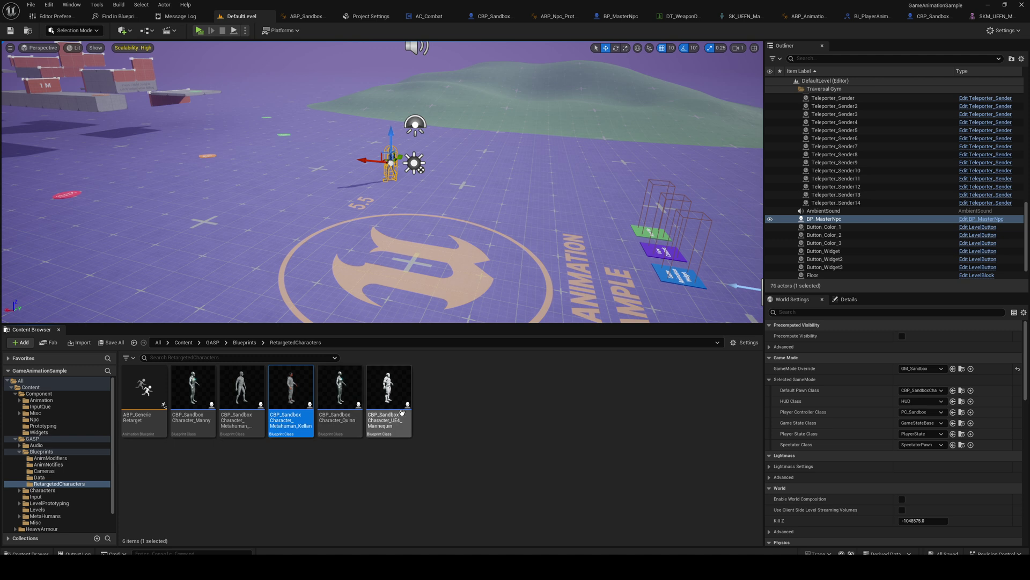
click(346, 416)
click(181, 423)
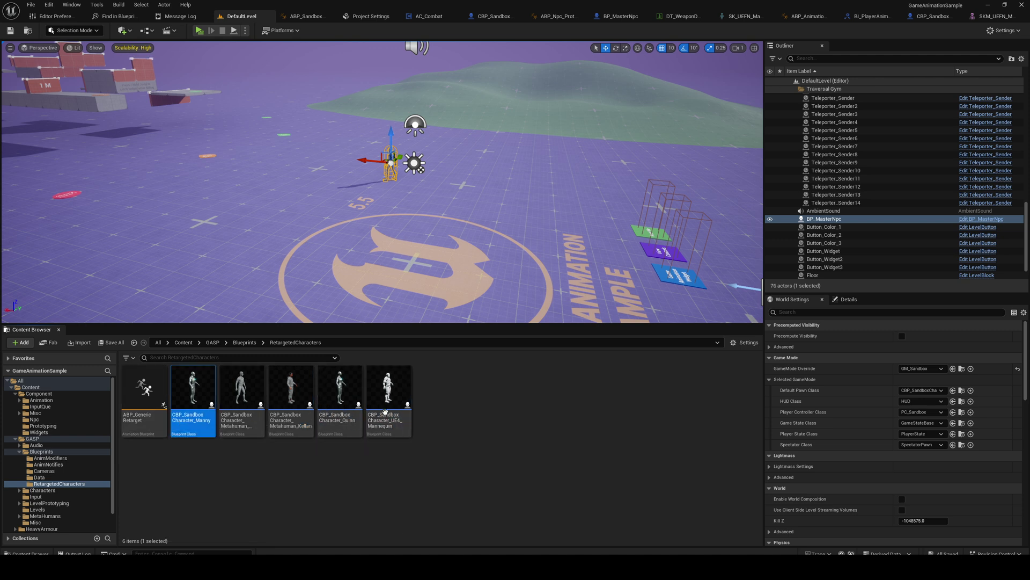
click(287, 427)
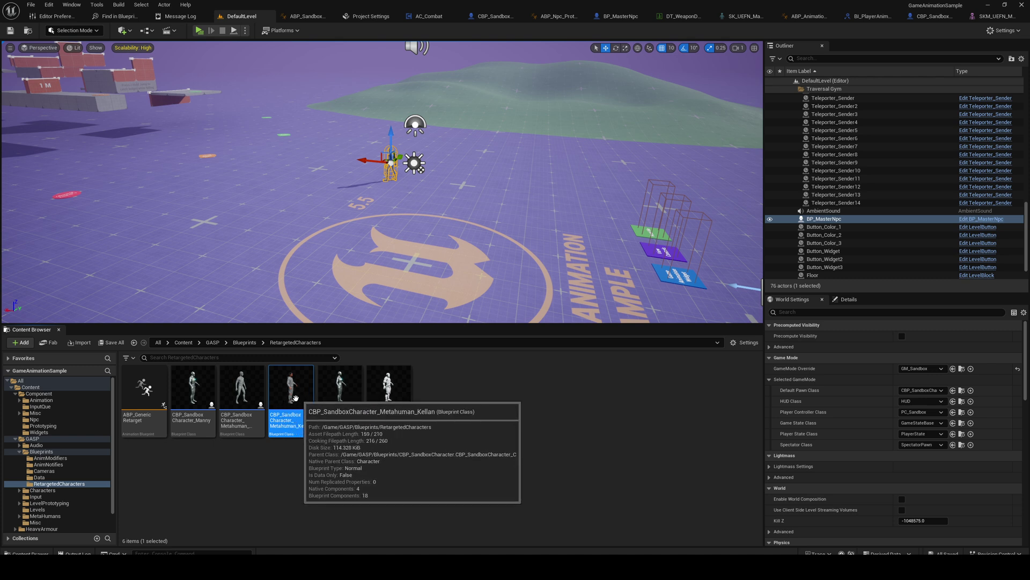
- Place CBP_SandboxCharacter_Metahuman_Kellan in the level beside the blue BP_MasterNpc character
mouse_move(375, 242)
right_down()
mouse_move(343, 252)
mouse_move(365, 231)
right_up()
key(w)
drag(301, 388, 356, 285)
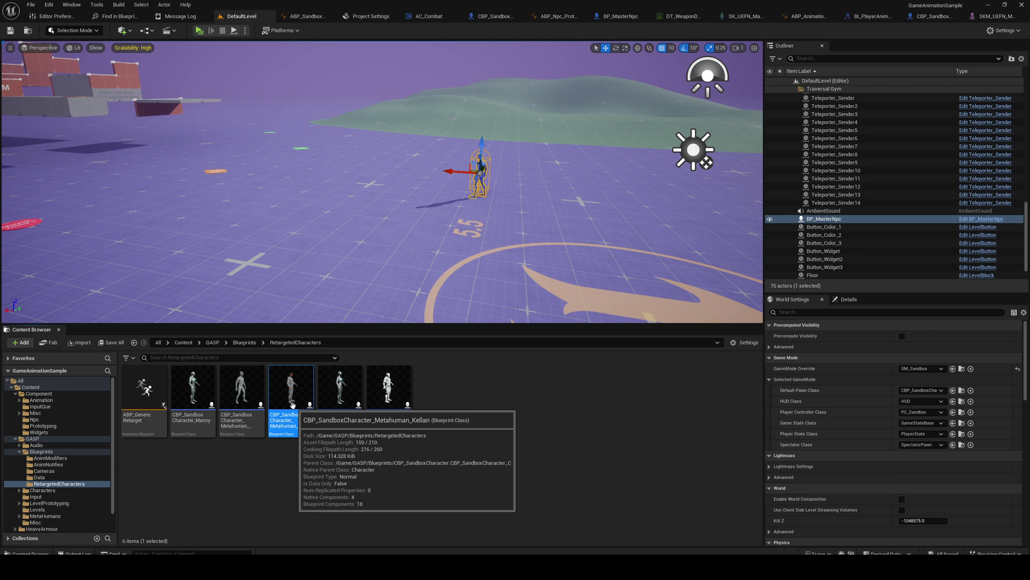
right_drag(375, 241, 472, 263)
key(w)
drag(292, 400, 367, 291)
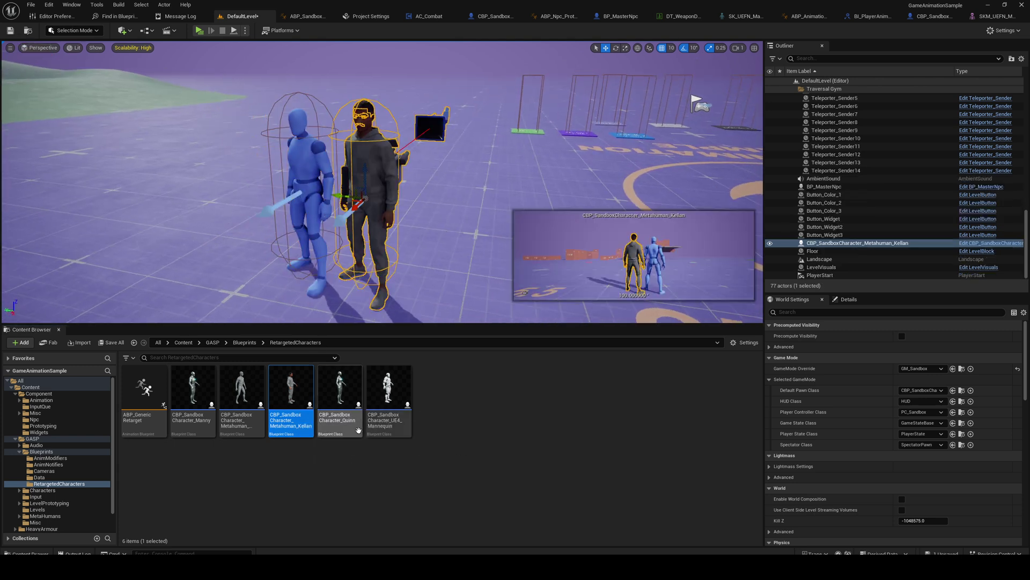
- Compare Kellan's body and hand proportions with the BP_MasterNpc mannequin from several angles
key(a)
right_drag(268, 242, 328, 236)
key(d)
right_drag(432, 129, 402, 107)
key(a)
right_drag(355, 172, 394, 250)
drag(411, 240, 424, 247)
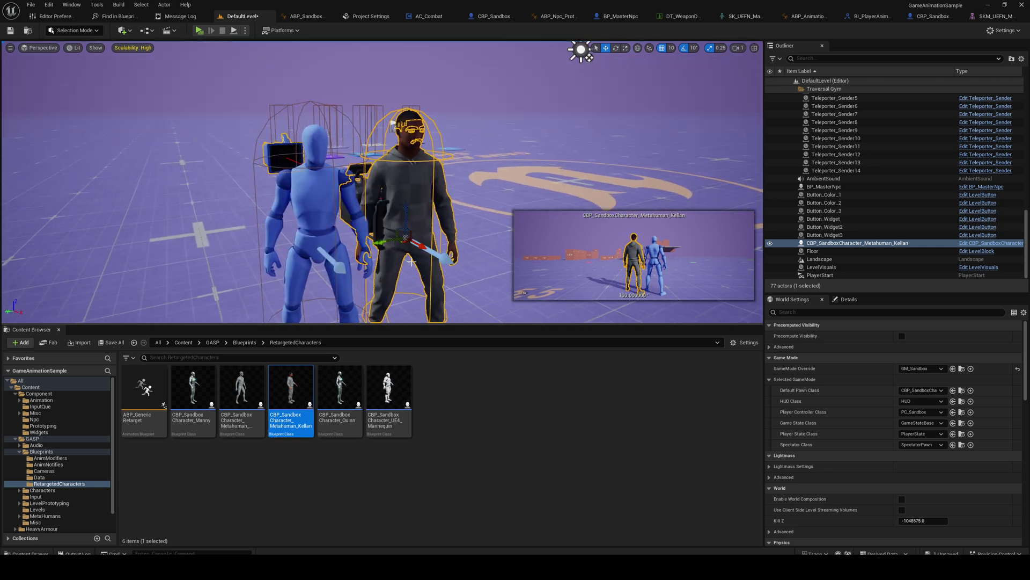
- Try placing CBP_SandboxCharacter_Quinn next to BP_MasterNpc for comparison, and delete it again
drag(340, 389, 180, 306)
key(s)
right_drag(307, 219, 291, 248)
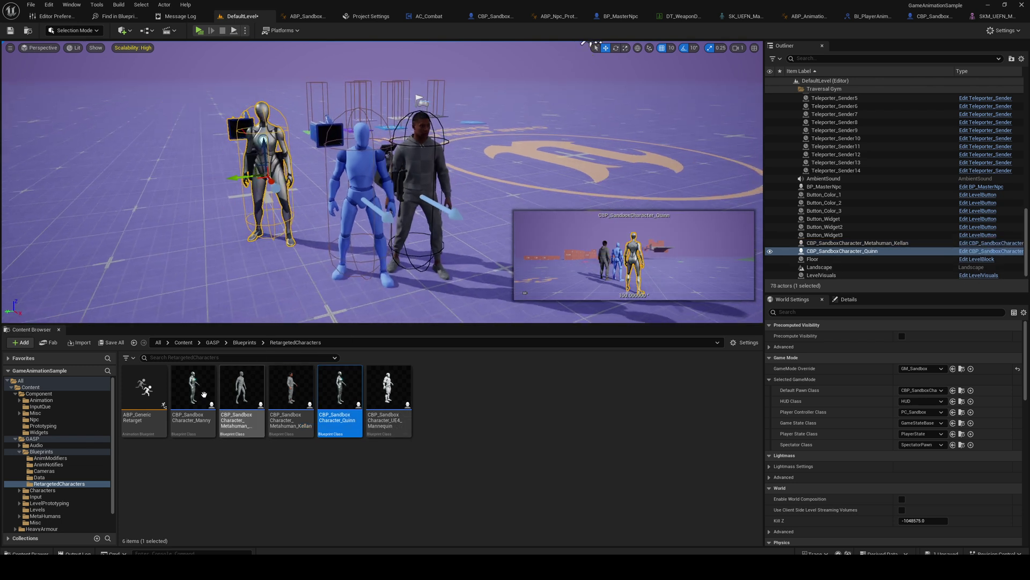
key(Delete)
- Place CBP_SandboxCharacter_Manny beside BP_MasterNpc and compare the characters from the front
drag(198, 392, 267, 301)
right_drag(268, 302, 222, 266)
key(d)
right_drag(252, 179, 252, 229)
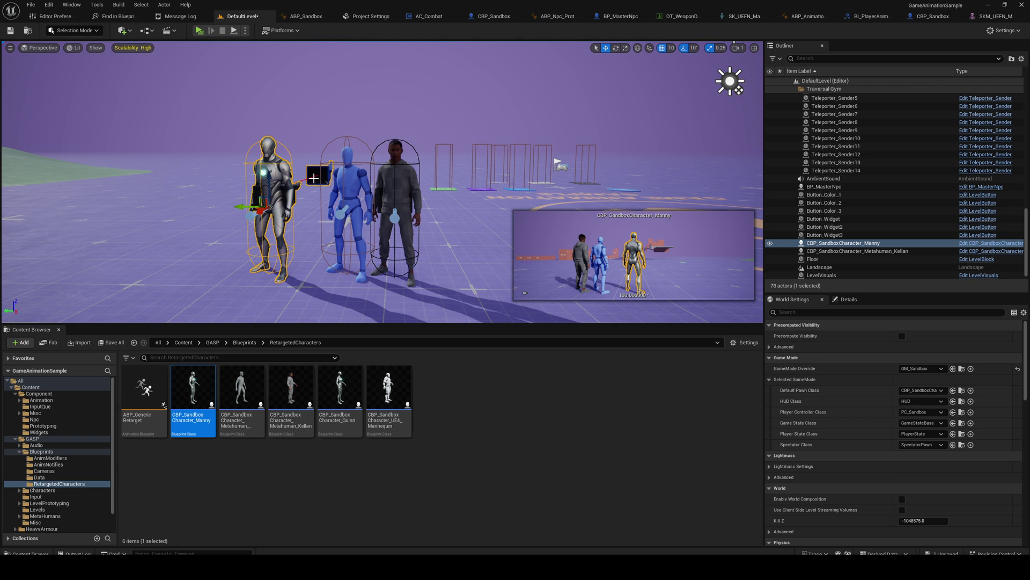
- Delete the placed Kellan and Manny characters from the level, keeping BP_MasterNpc
click(393, 175)
key(Delete)
click(271, 179)
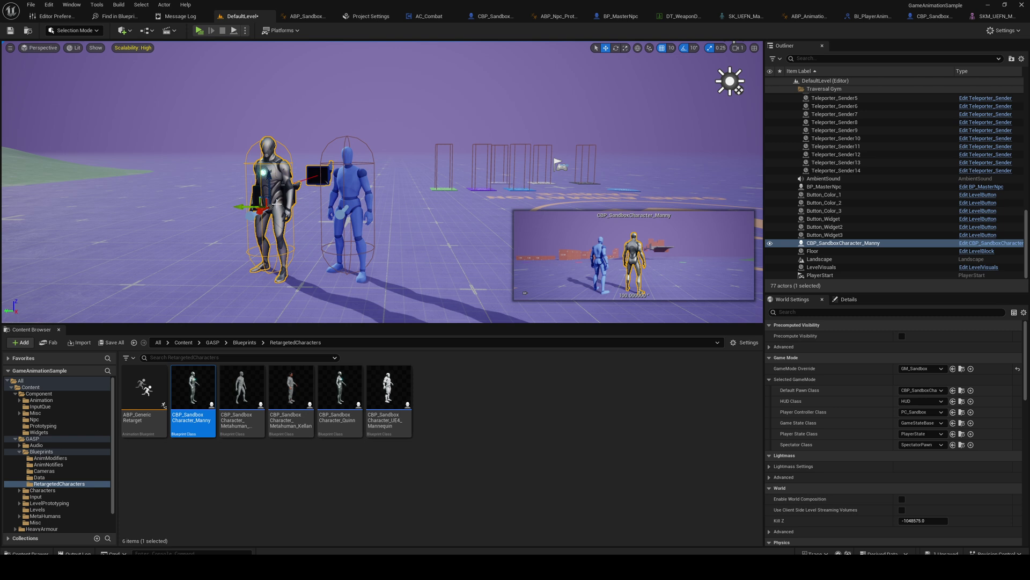
key(Delete)
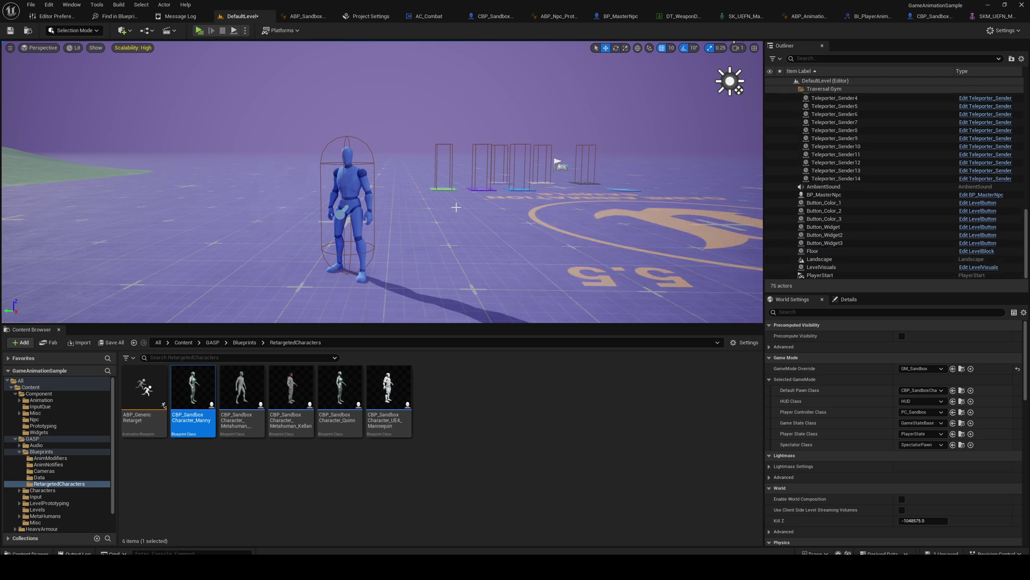
- Save the level with only BP_MasterNpc left in it
click(31, 4)
click(68, 118)
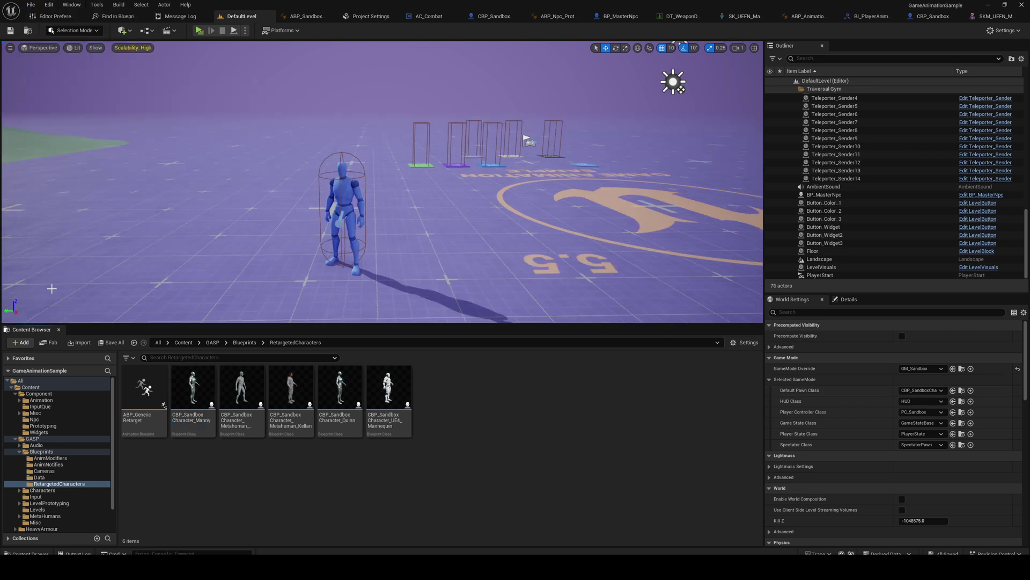
- Collapse the expanded content folders and look through the ParagonGreystone folder and its Characters subfolder
click(15, 394)
click(15, 401)
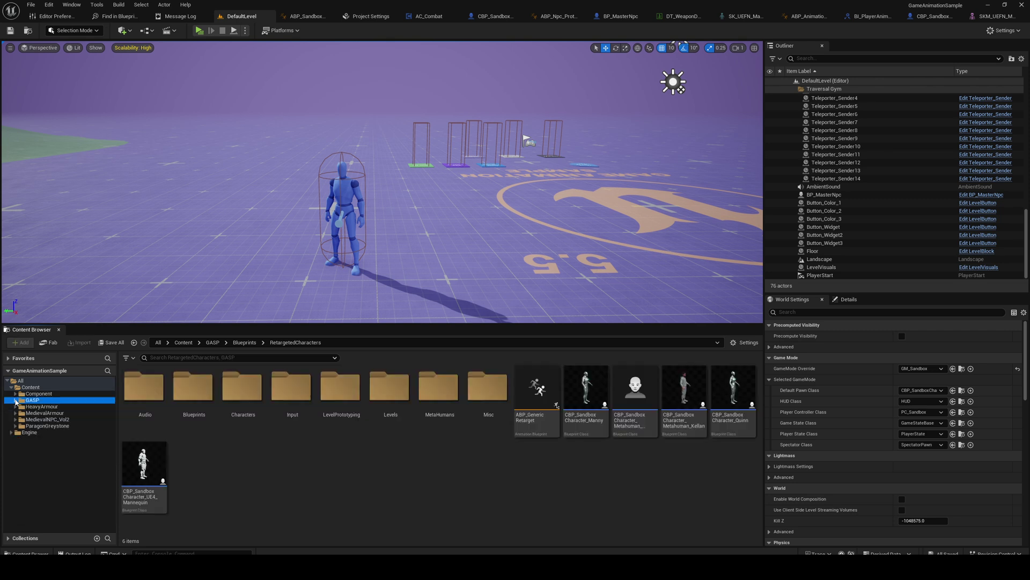
click(48, 426)
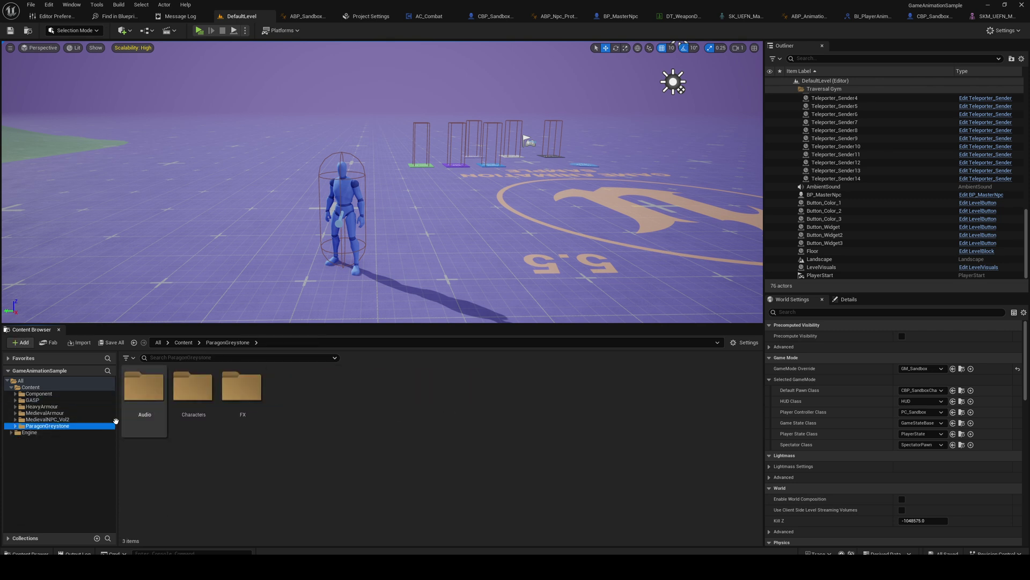
double_click(194, 390)
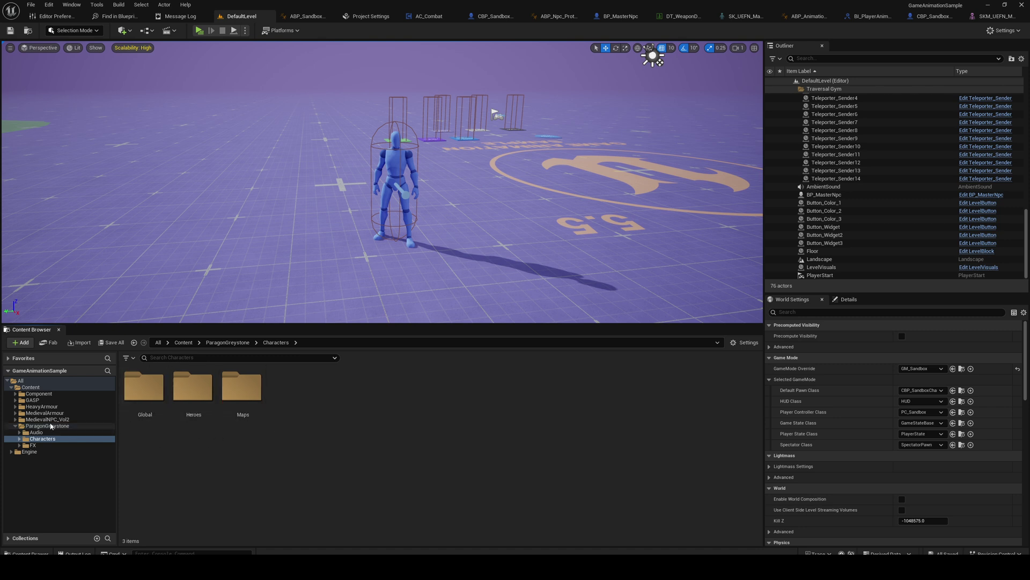
click(15, 426)
click(188, 407)
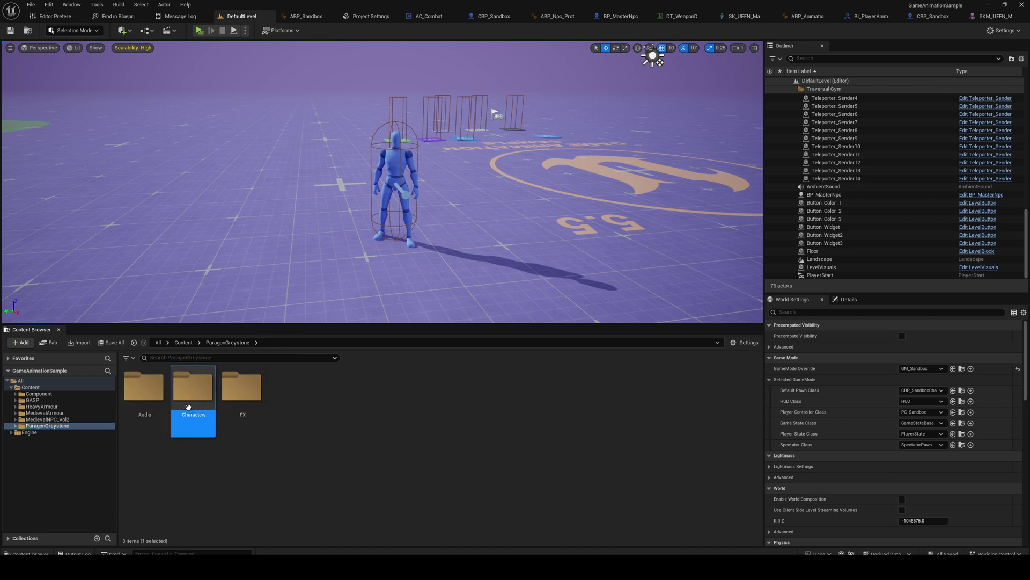
- Look over the retargeted character blueprints in the GASP/Blueprints/RetargetedCharacters folder
click(32, 400)
click(29, 413)
click(33, 401)
right_drag(405, 279, 424, 264)
key(s)
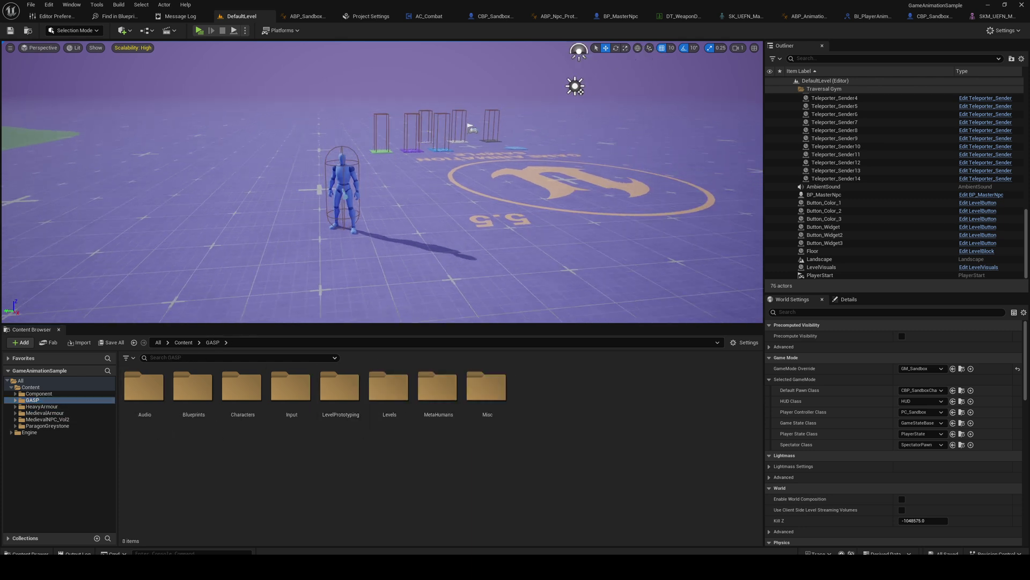
right_drag(407, 188, 397, 188)
double_click(193, 387)
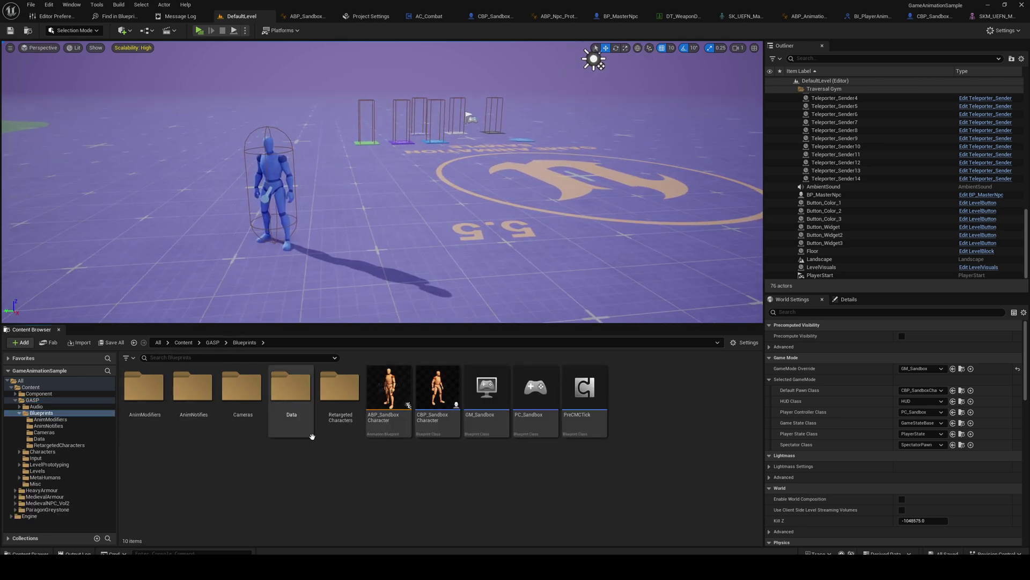
double_click(361, 387)
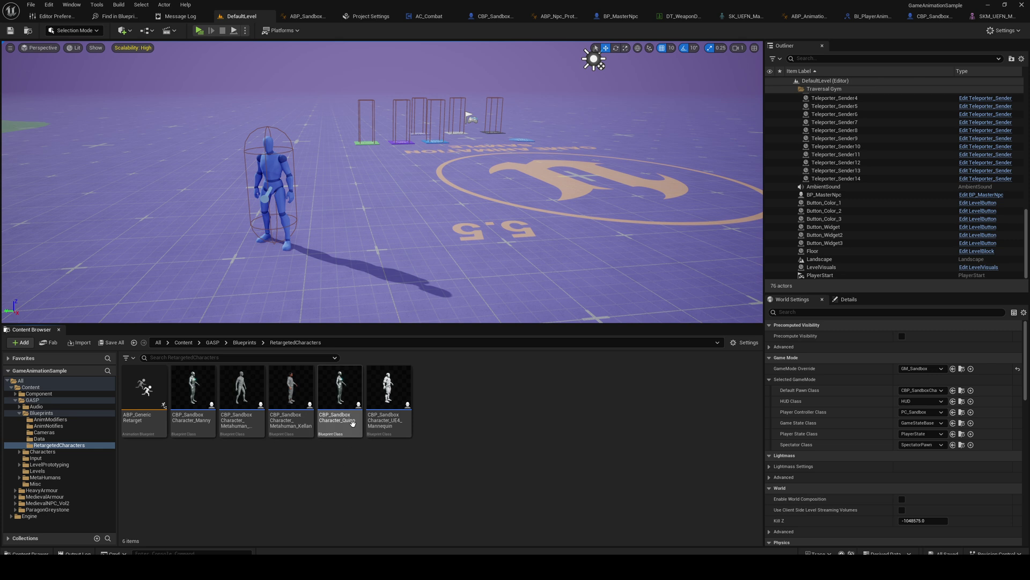
mouse_move(376, 409)
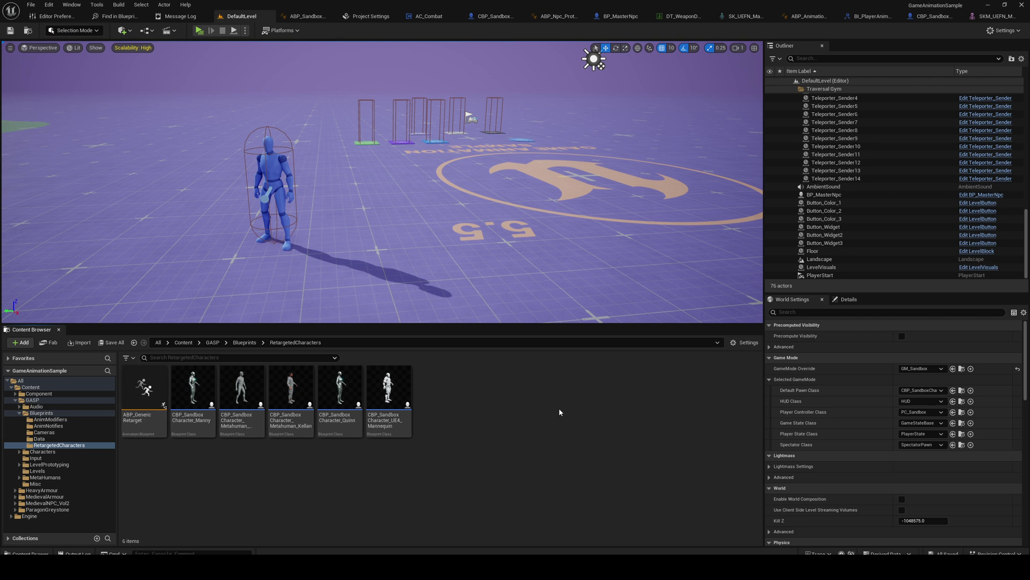
- Start Retarget Animations for the ABP_SandboxCharacter animation blueprint in GASP/Blueprints
click(58, 510)
click(33, 400)
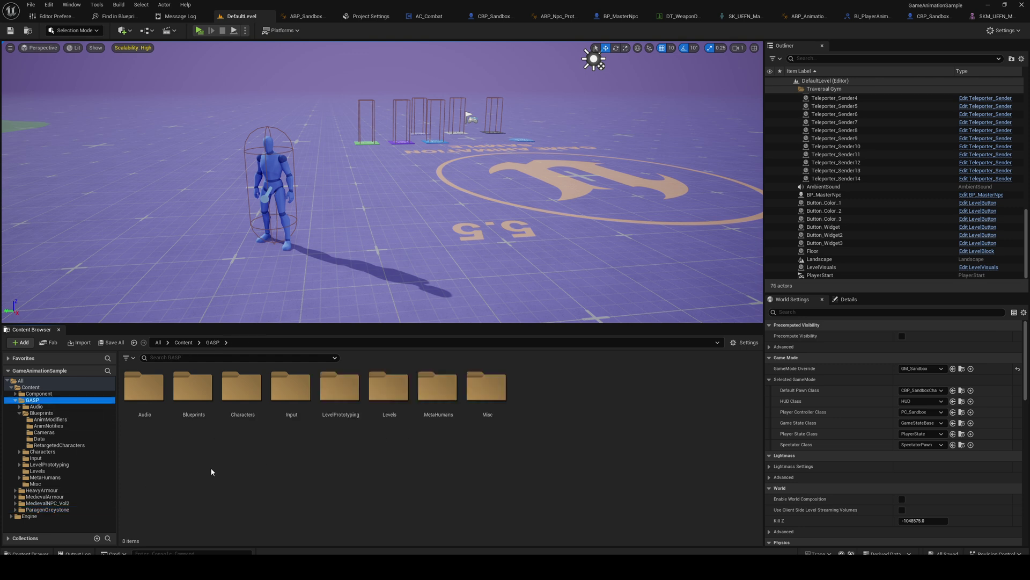
double_click(194, 387)
click(394, 408)
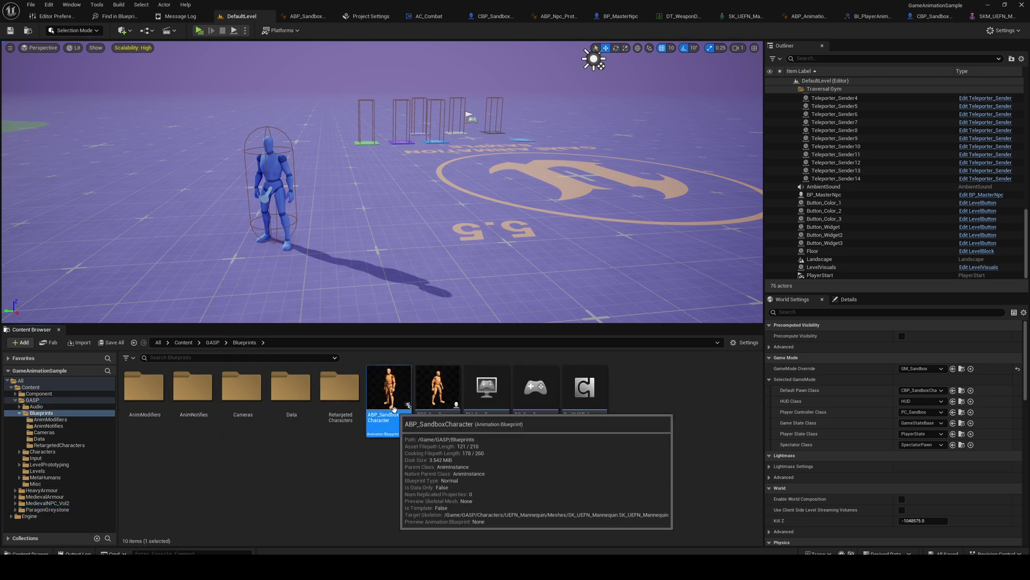
right_click(394, 379)
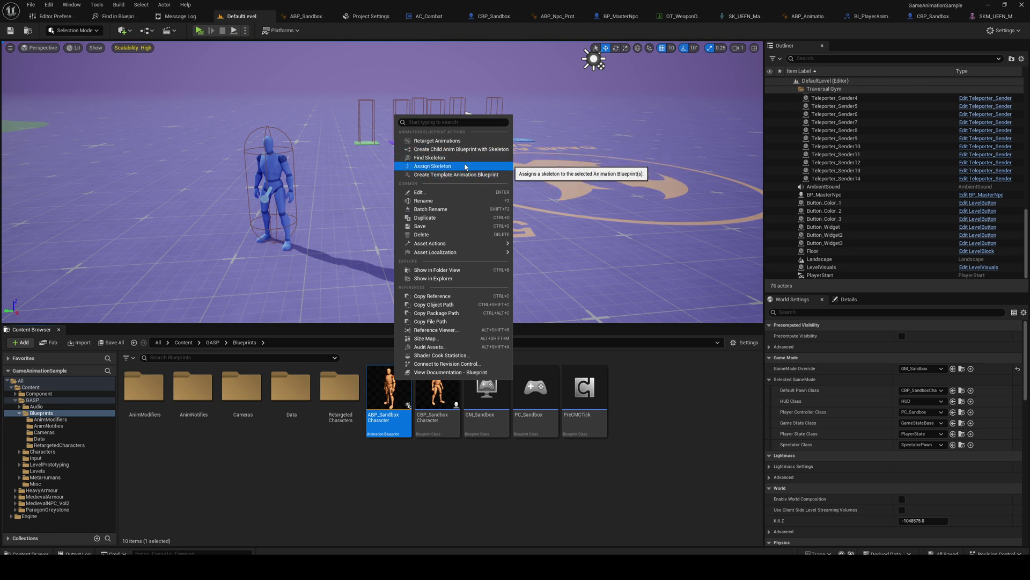
click(445, 140)
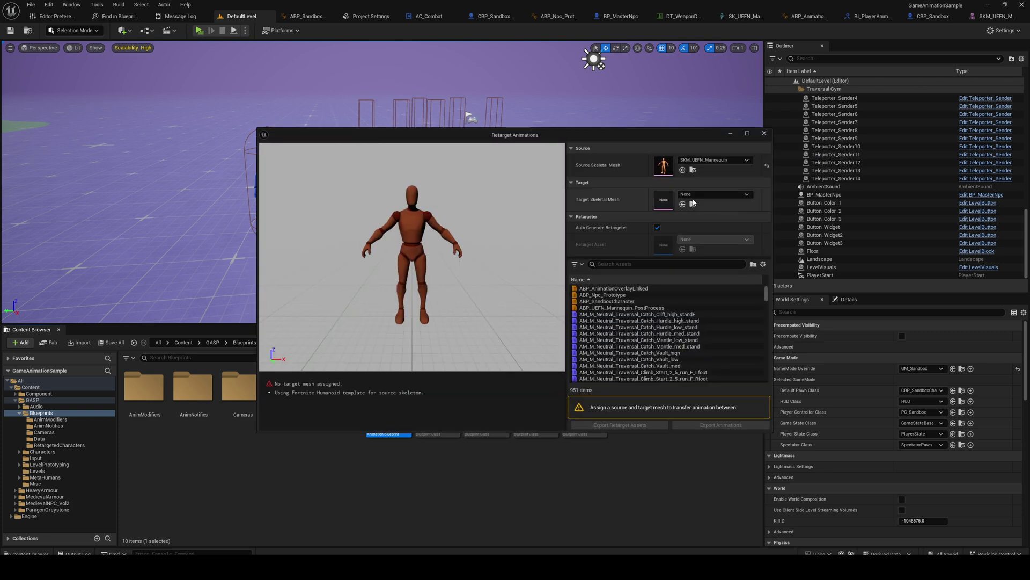
- Search the target skeletal meshes for "Grey" and set Greystone_Tough as the retarget target
click(711, 194)
text(Grey)
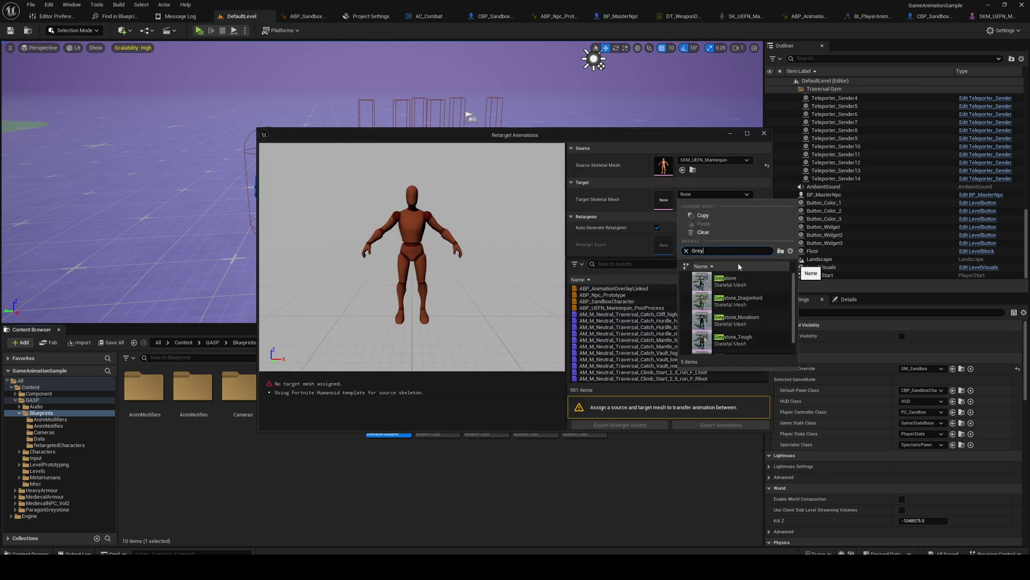
scroll(762, 294, down, 1)
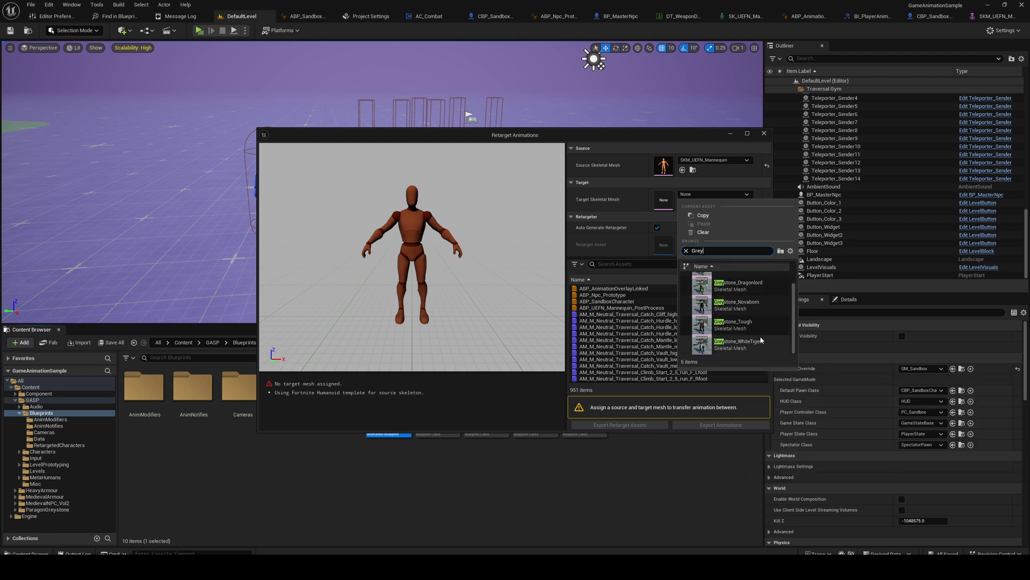
click(764, 333)
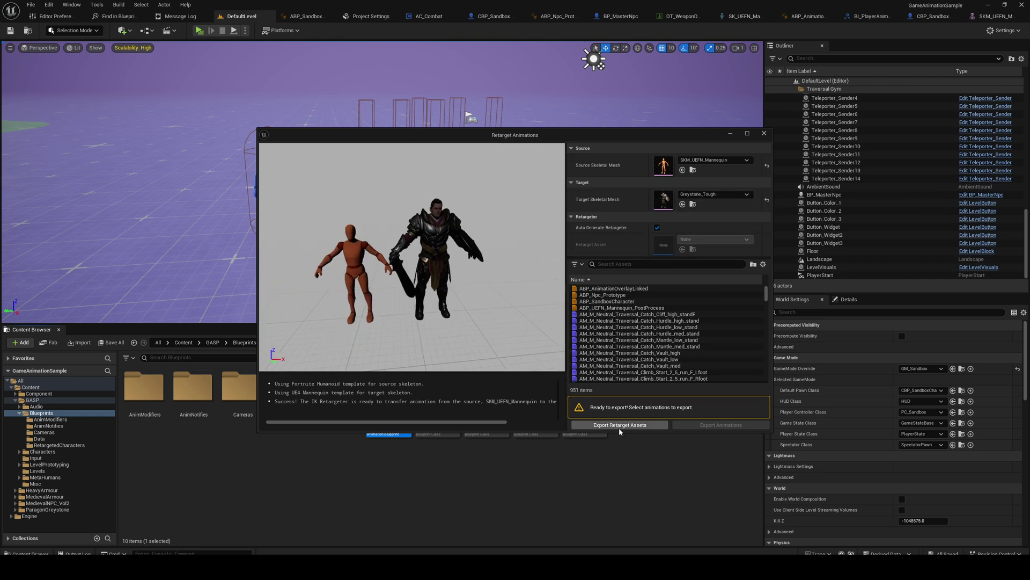
- Export the auto-generated retarget assets for Greystone_Tough to the ParagonGreystone folder
click(623, 327)
click(625, 352)
click(691, 384)
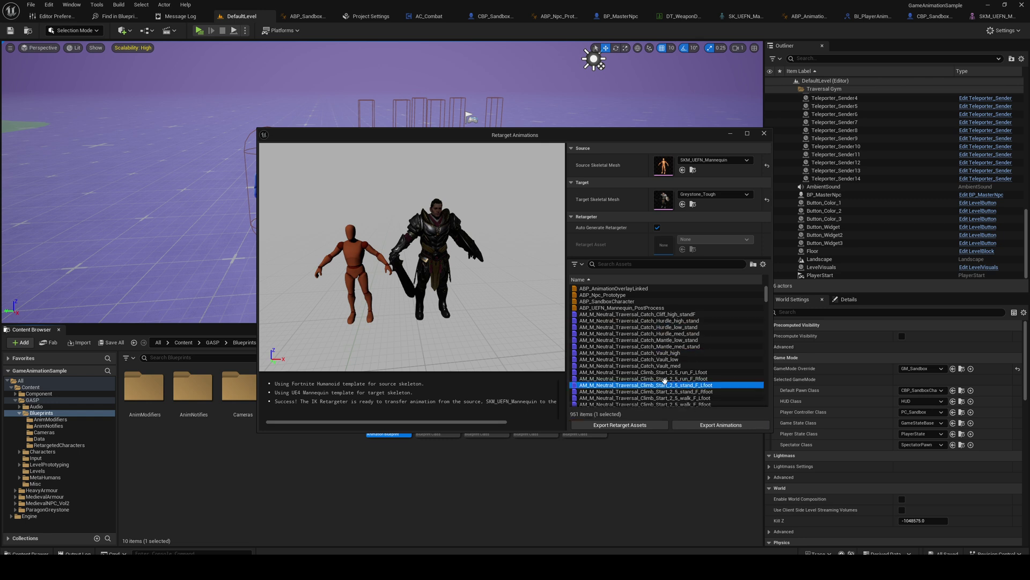
click(624, 426)
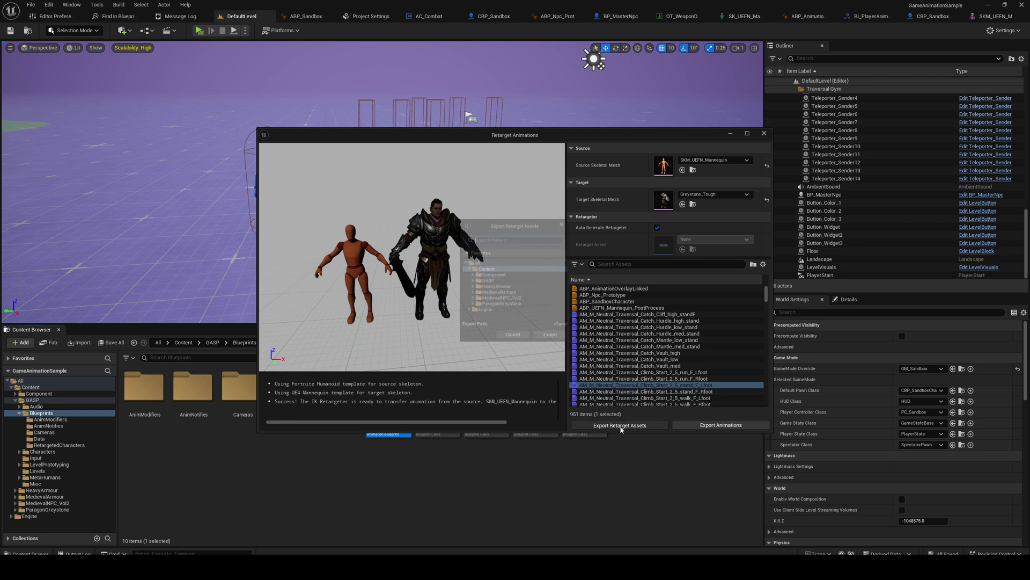
click(481, 309)
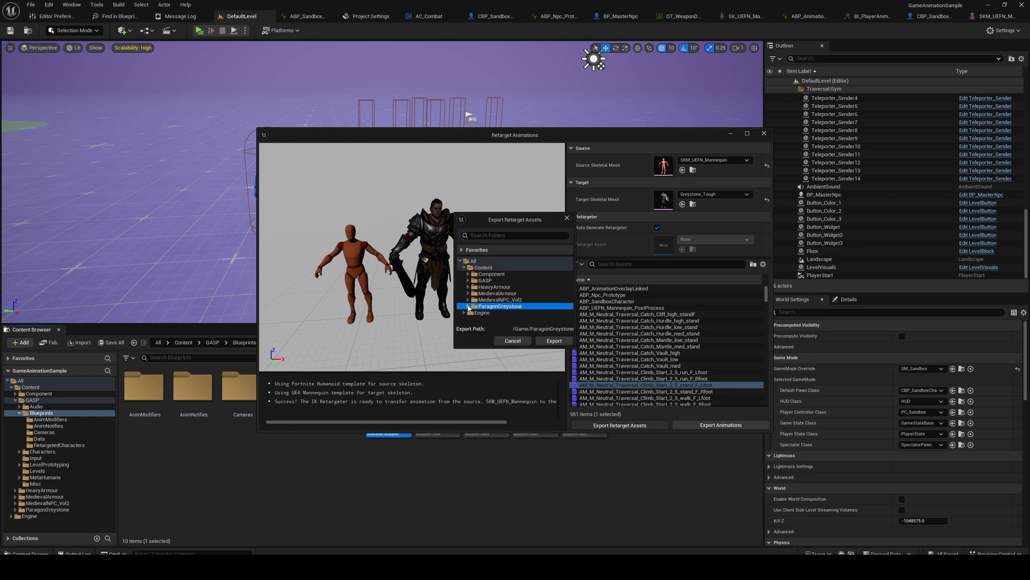
click(554, 342)
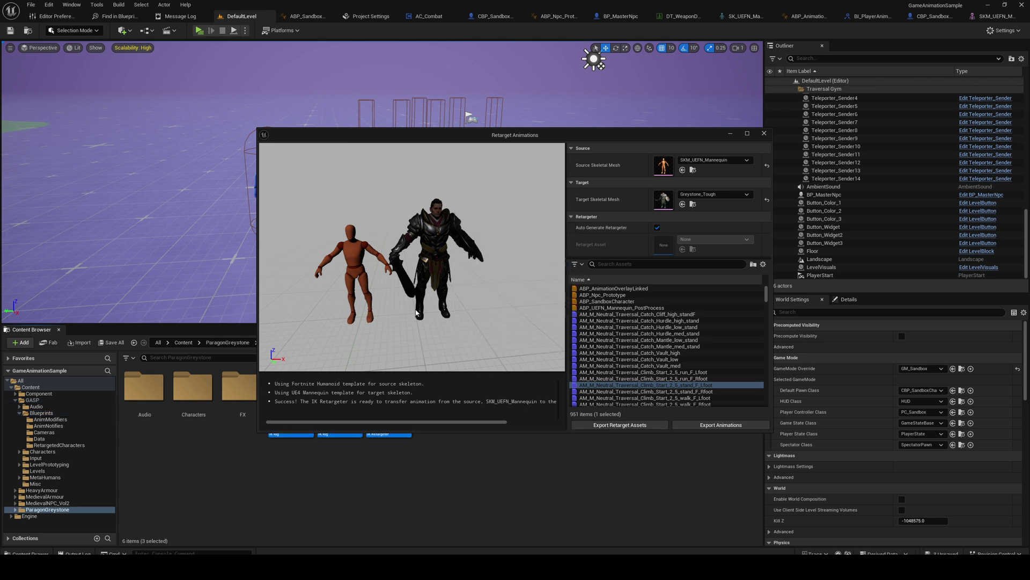
- Close the retargeting window and inspect the exported source IK rig, target IK rig and IK retargeter in ParagonGreystone
click(764, 133)
click(249, 494)
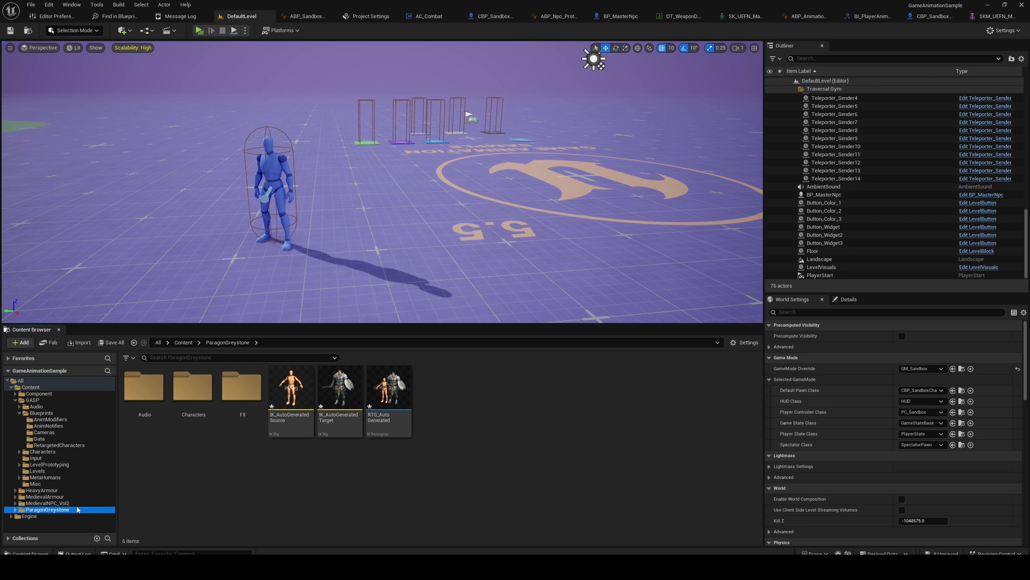
click(390, 397)
click(295, 394)
click(332, 394)
click(378, 396)
click(294, 396)
click(333, 396)
click(389, 394)
click(300, 393)
click(333, 396)
click(380, 397)
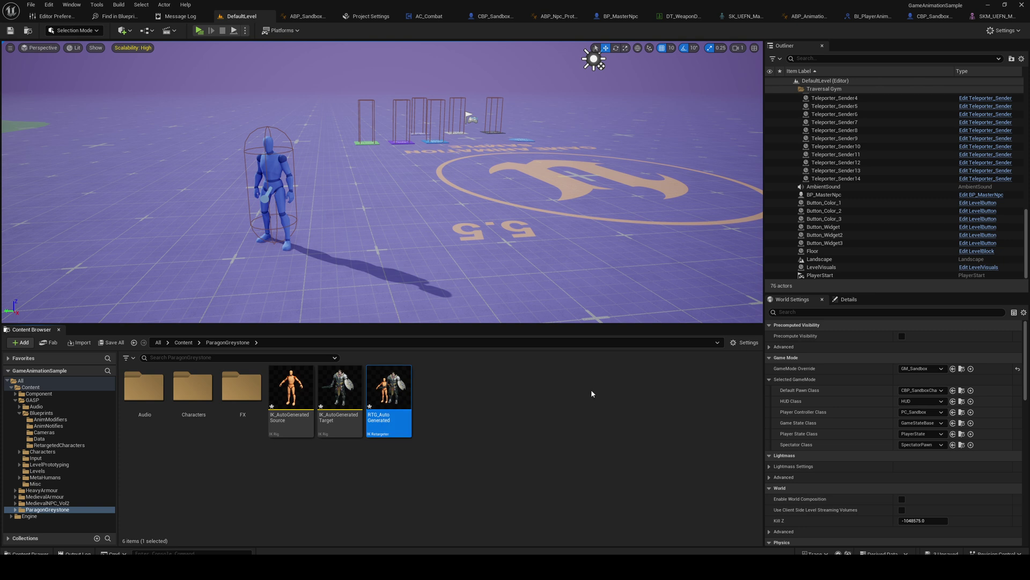
- Rename the exported IK retargeter in ParagonGreystone as RTG_Greystone
click(382, 416)
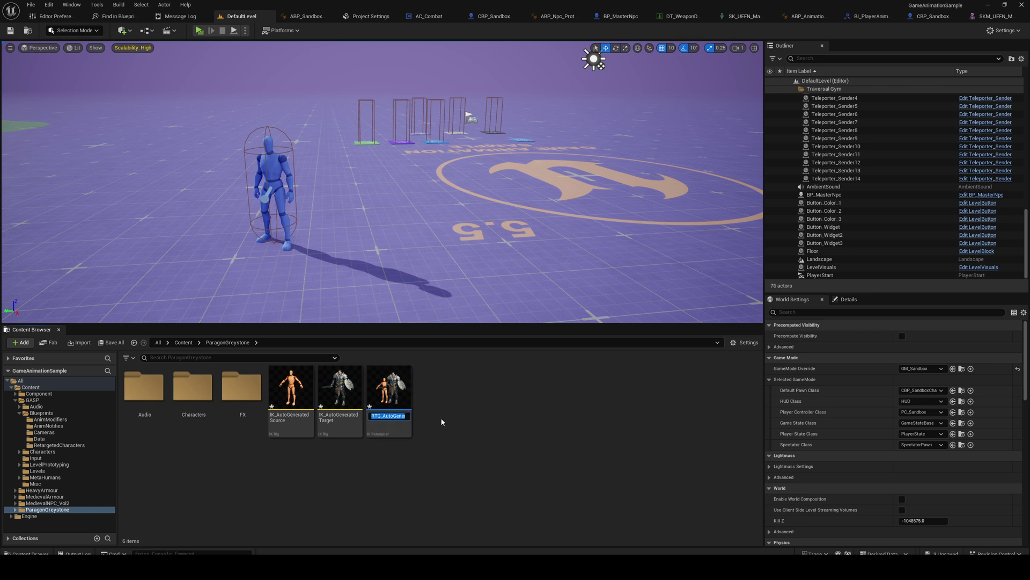
click(472, 411)
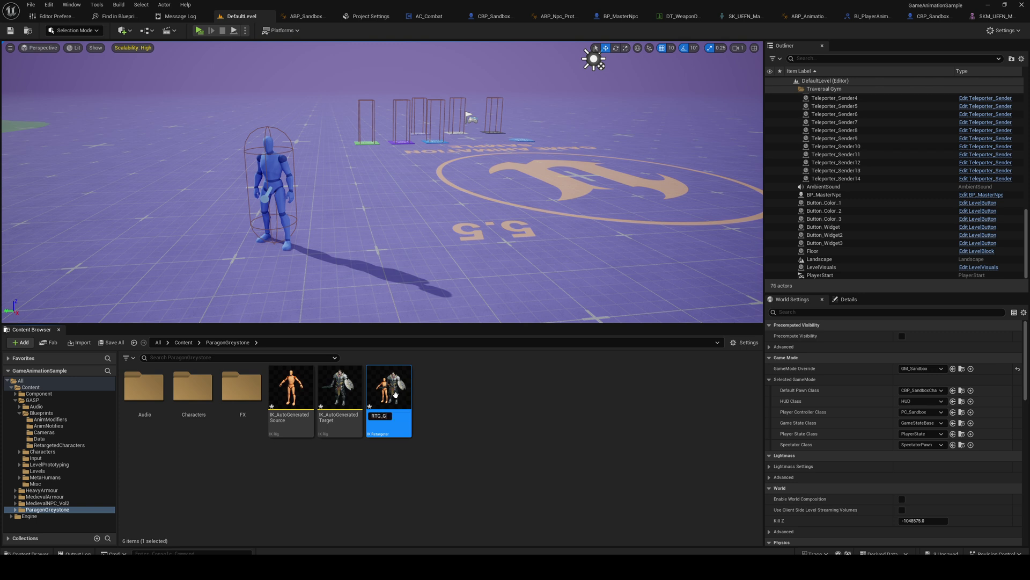
text(e)
key(Return)
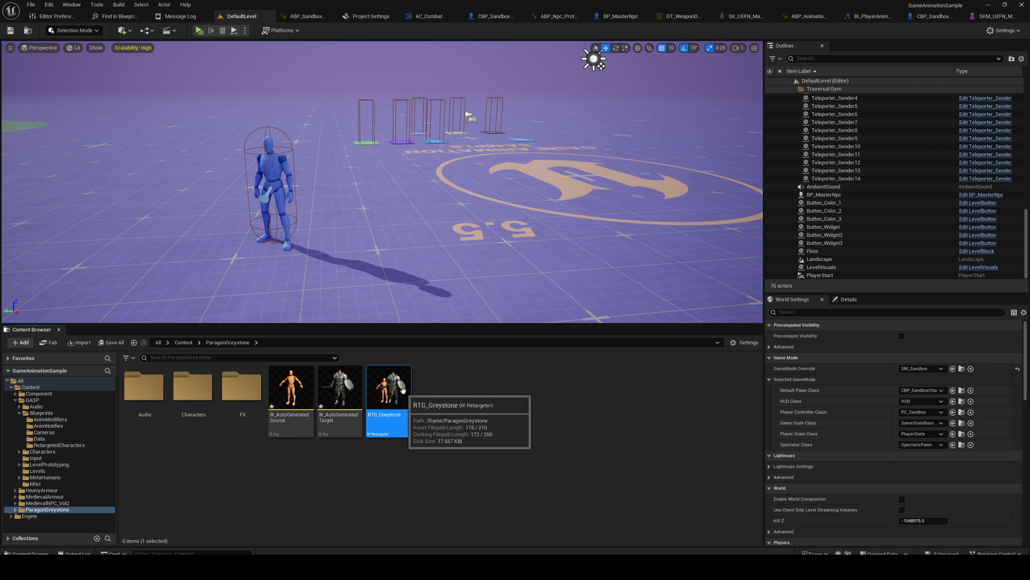
click(397, 415)
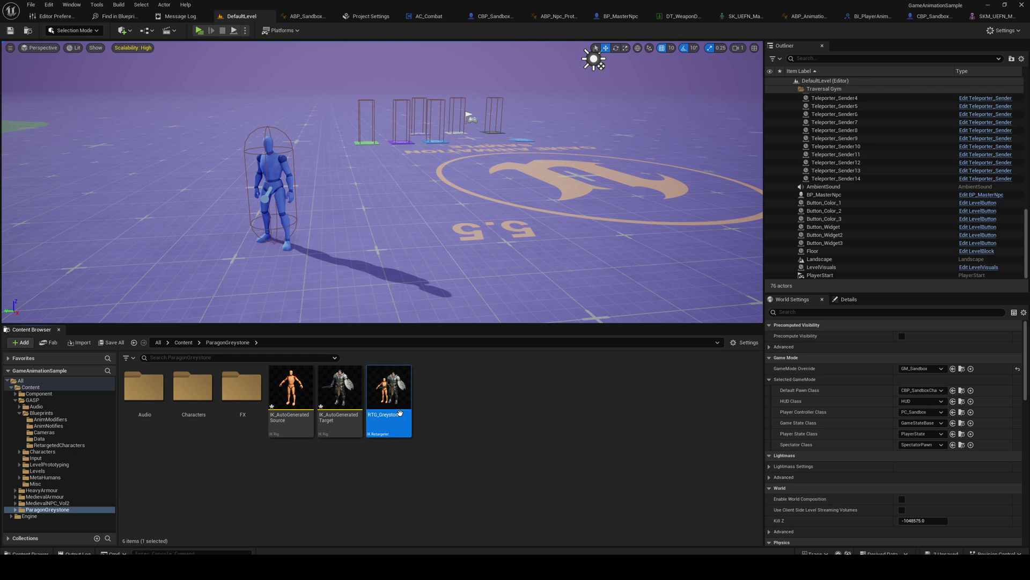
click(461, 423)
click(391, 396)
click(548, 448)
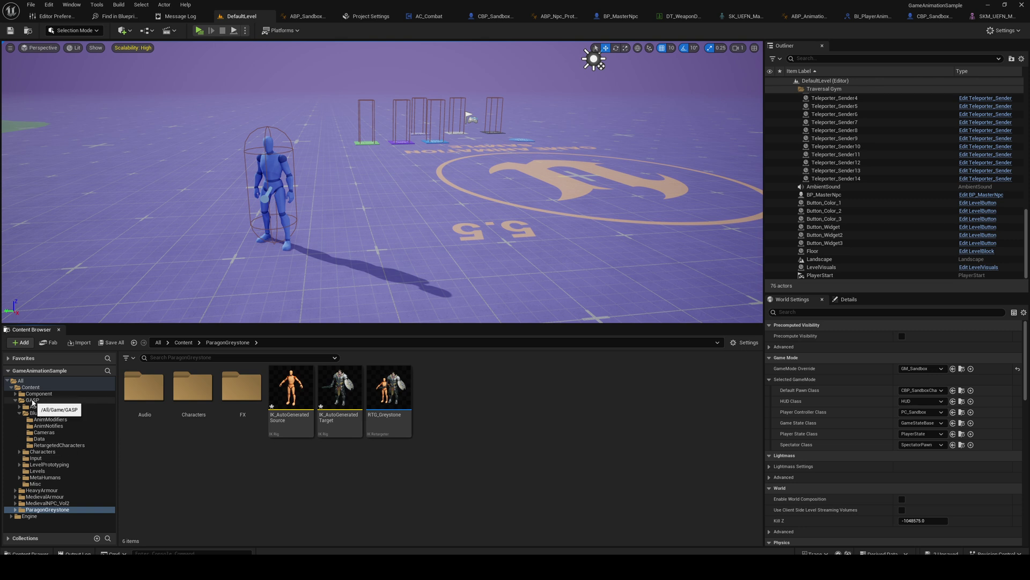
- Open the ABP_GenericRetarget animation blueprint from GASP/Blueprints/RetargetedCharacters
double_click(32, 400)
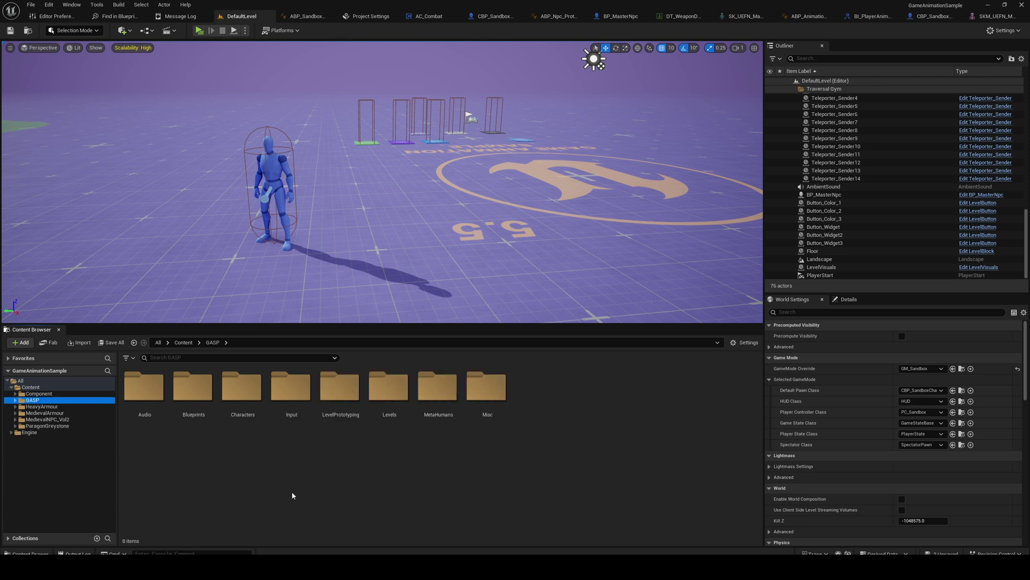
key(a)
key(w)
right_drag(361, 243, 360, 244)
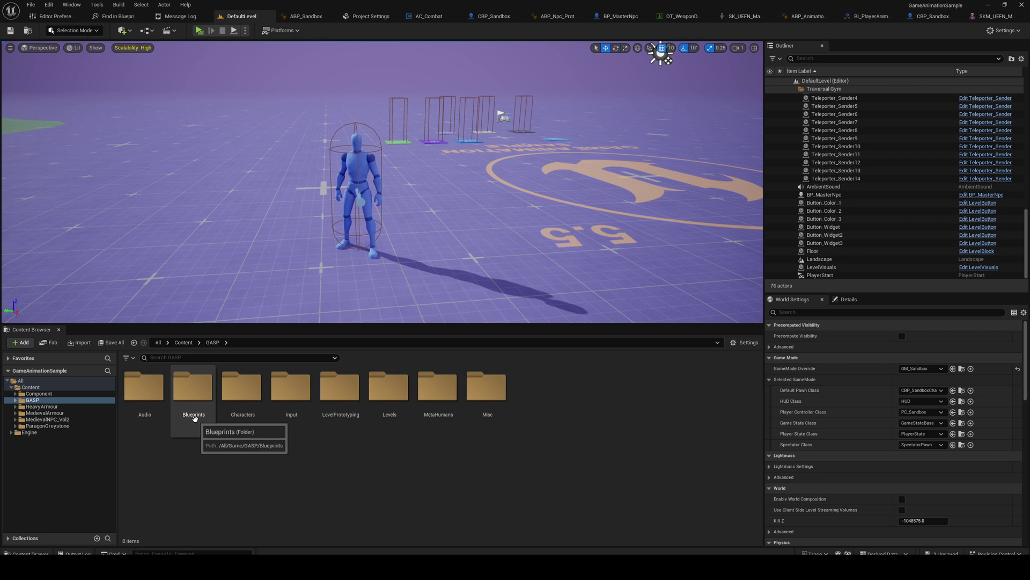
double_click(193, 387)
double_click(341, 386)
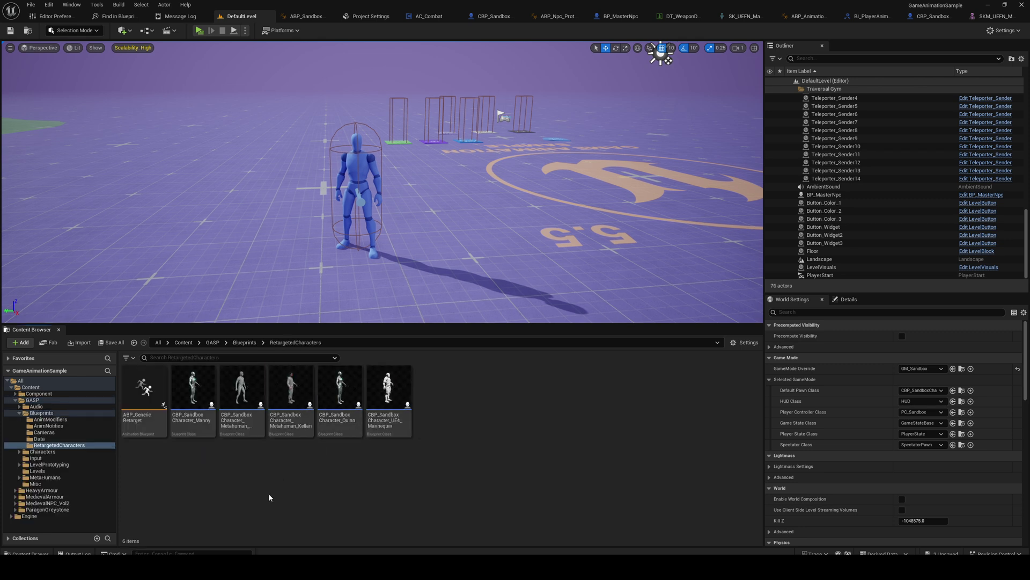
click(129, 411)
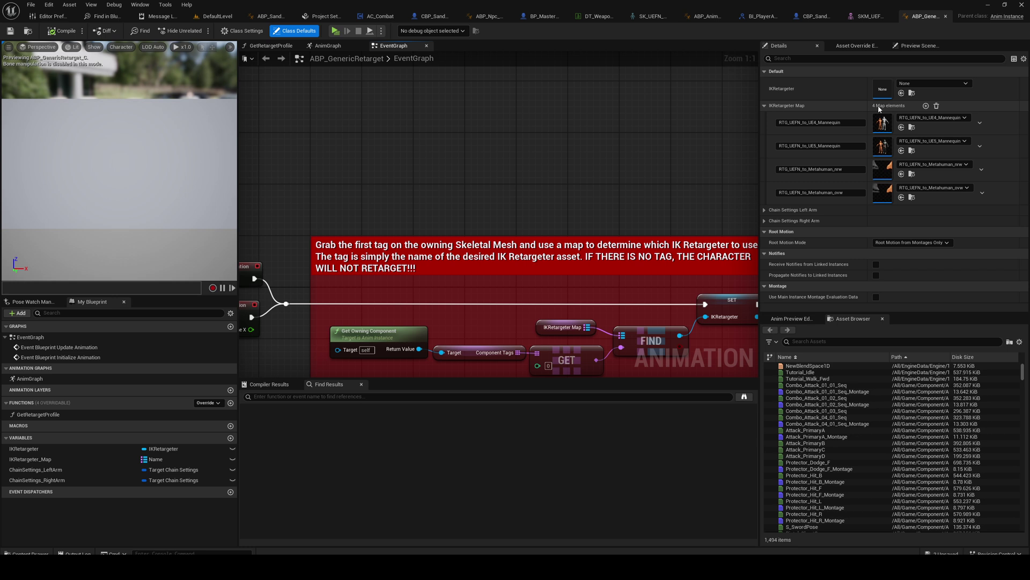
- Add an entry to the IKRetargeter Map with the RTG_Greystone asset as its value and "RTG_Greystone" as its key
click(926, 107)
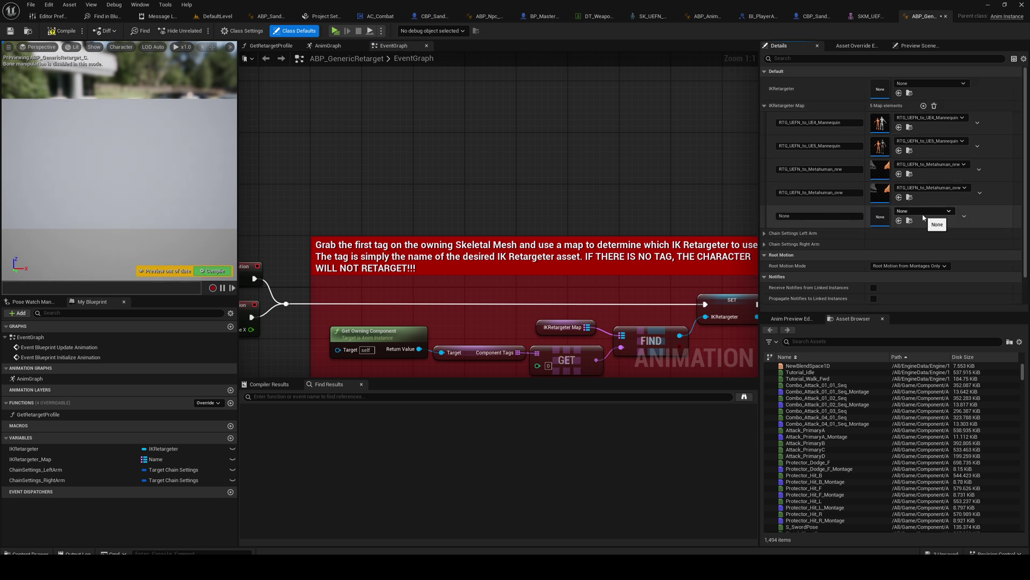
click(925, 211)
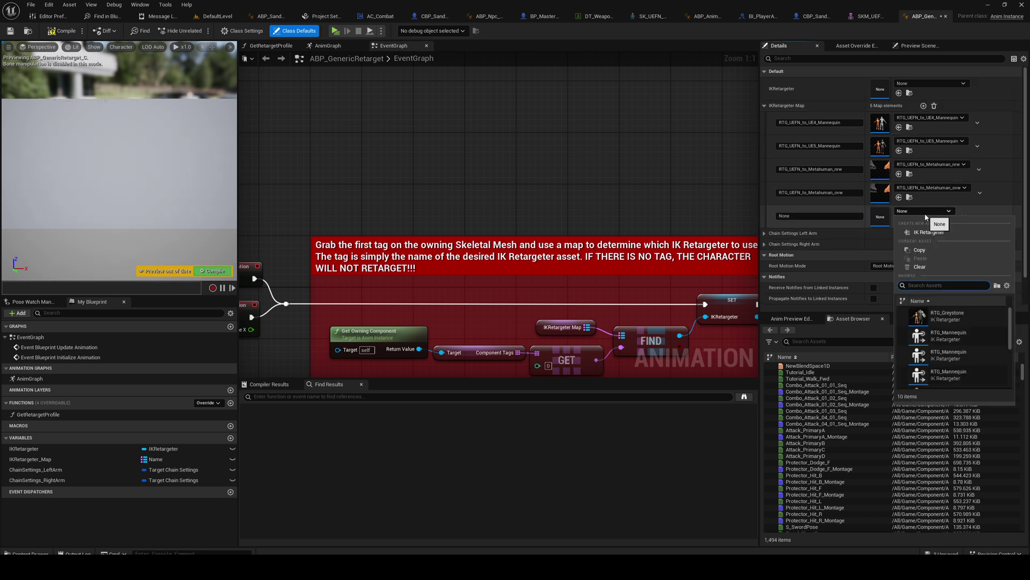
click(947, 315)
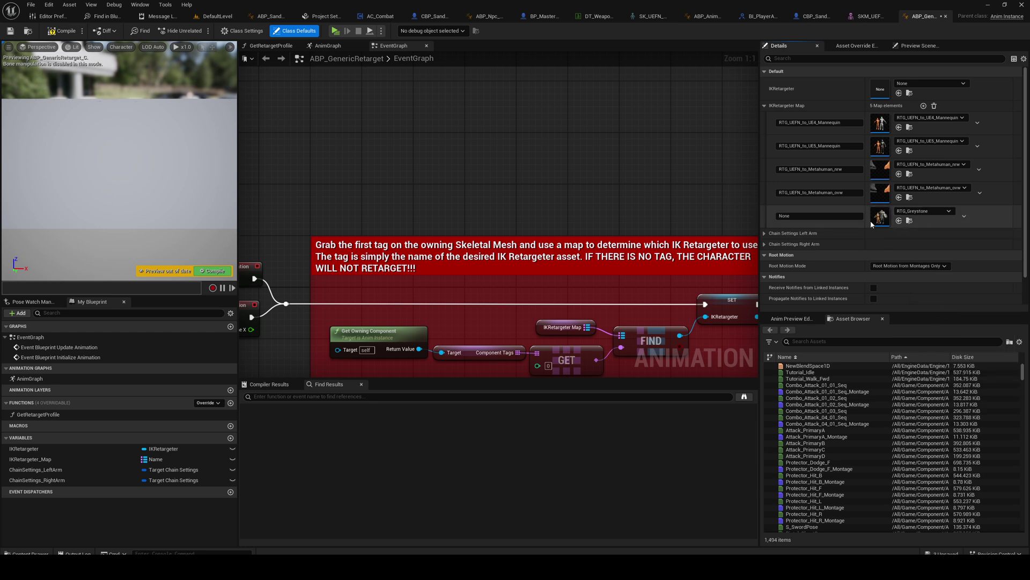
click(805, 217)
text(RTG_Greystone)
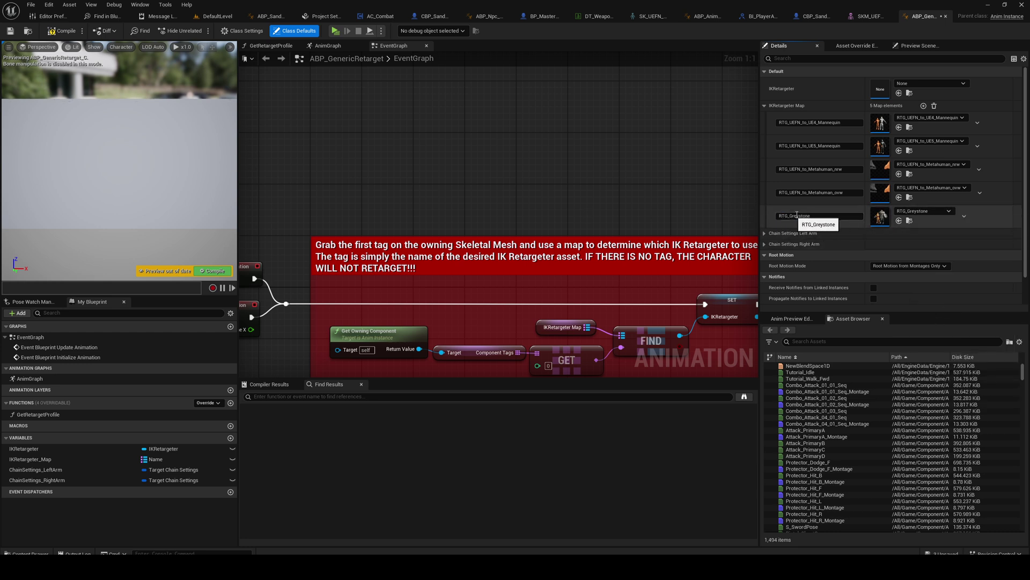
- Save the ABP_GenericRetarget animation blueprint and return to DefaultLevel
click(822, 216)
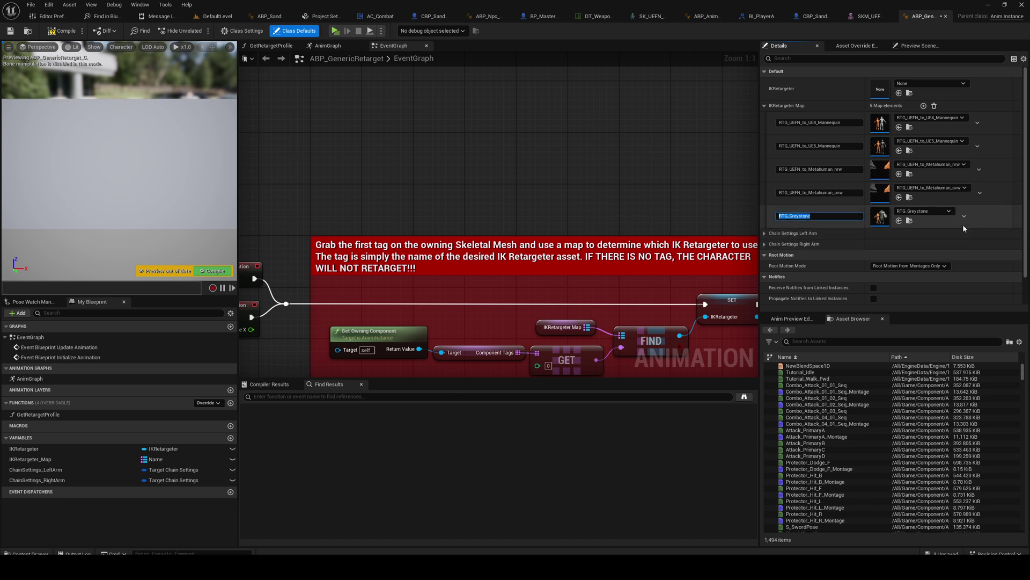
click(809, 217)
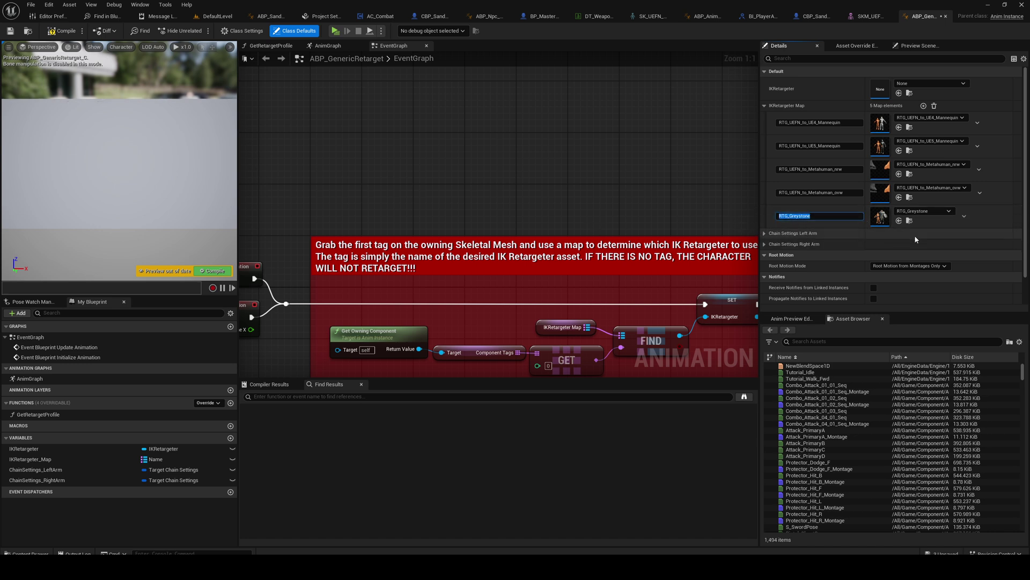
click(10, 31)
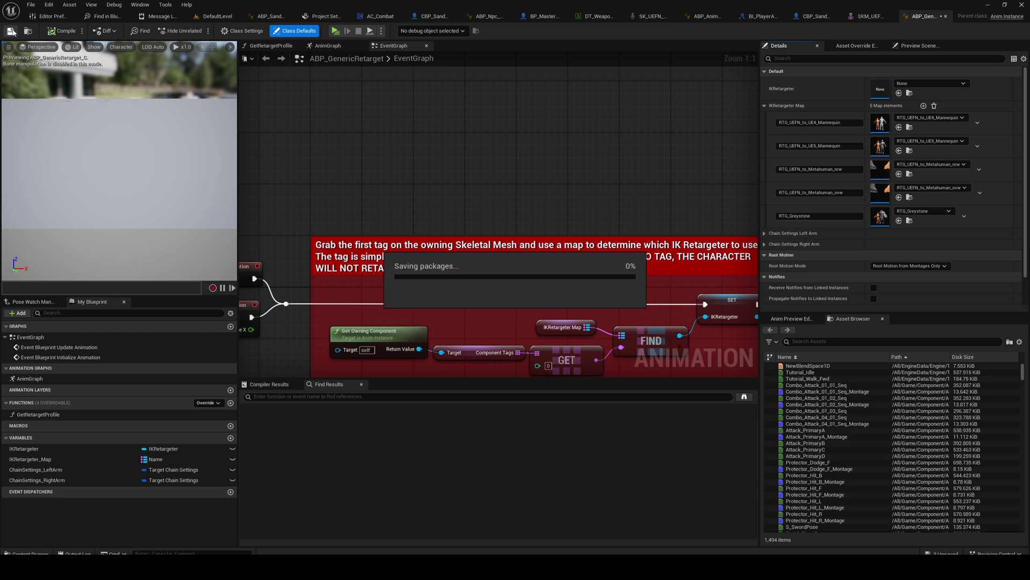
click(30, 4)
click(51, 62)
click(197, 17)
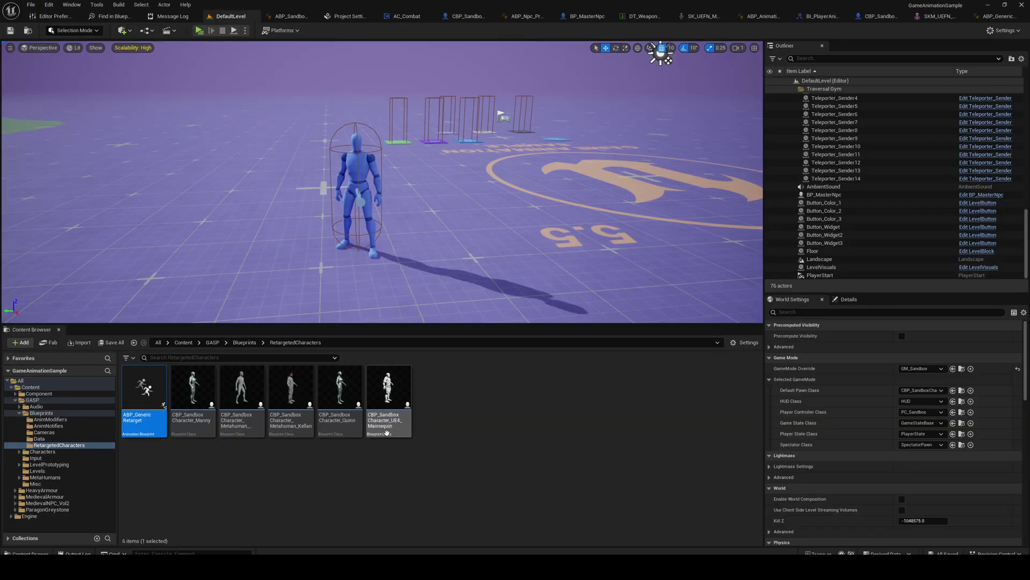
- Duplicate the CBP_SandboxCharacter_Manny blueprint in RetargetedCharacters and name the copy CBP_Sandbox_Greystone
click(197, 380)
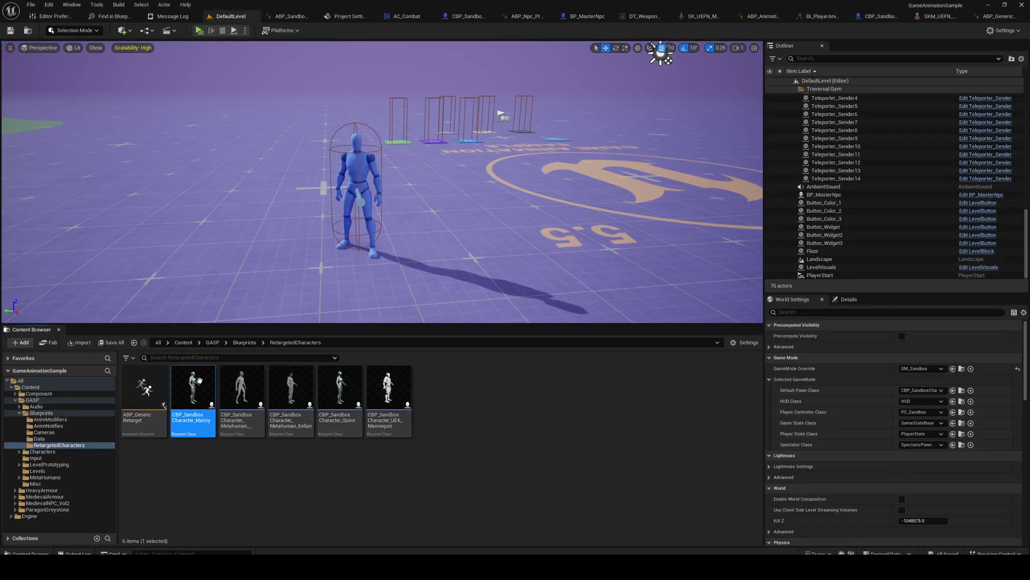
right_click(200, 383)
click(252, 457)
click(203, 408)
key(ctrl+d)
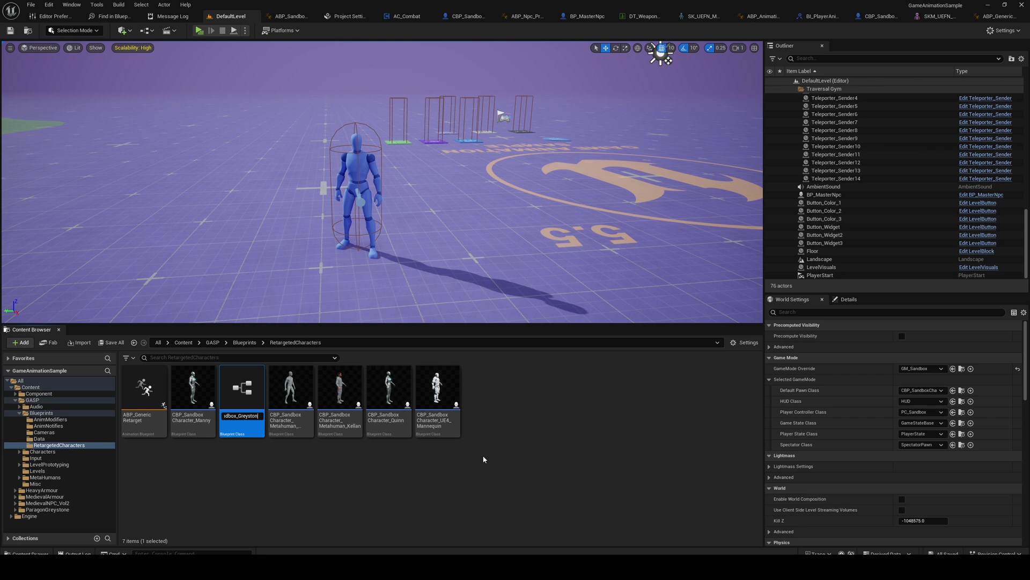
text(e)
key(Return)
click(253, 509)
- Open CBP_Sandbox_Greystone, assign Greystone_Tough as the Manny component's skeletal mesh, and compile and save the blueprint
double_click(203, 414)
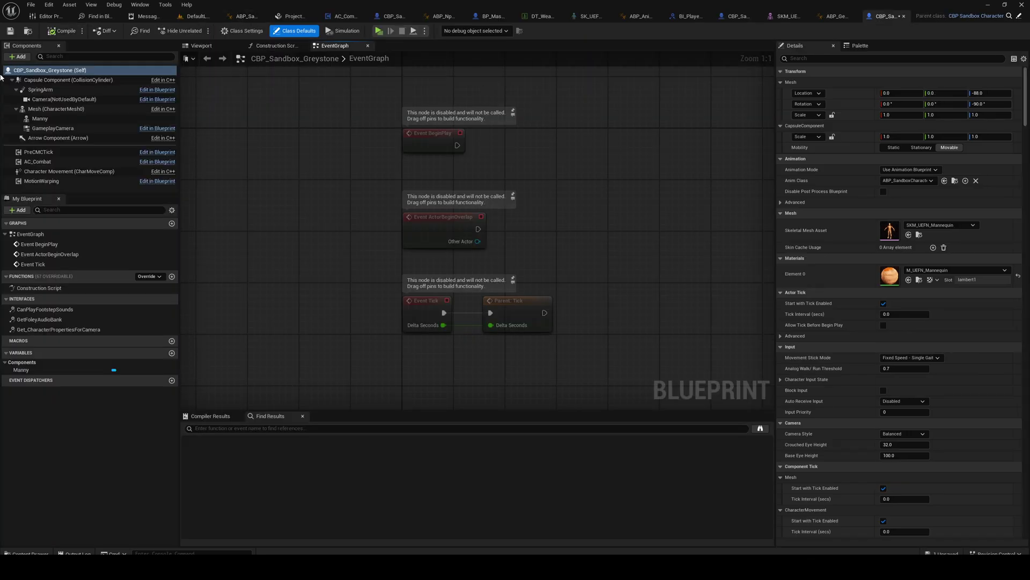
double_click(40, 118)
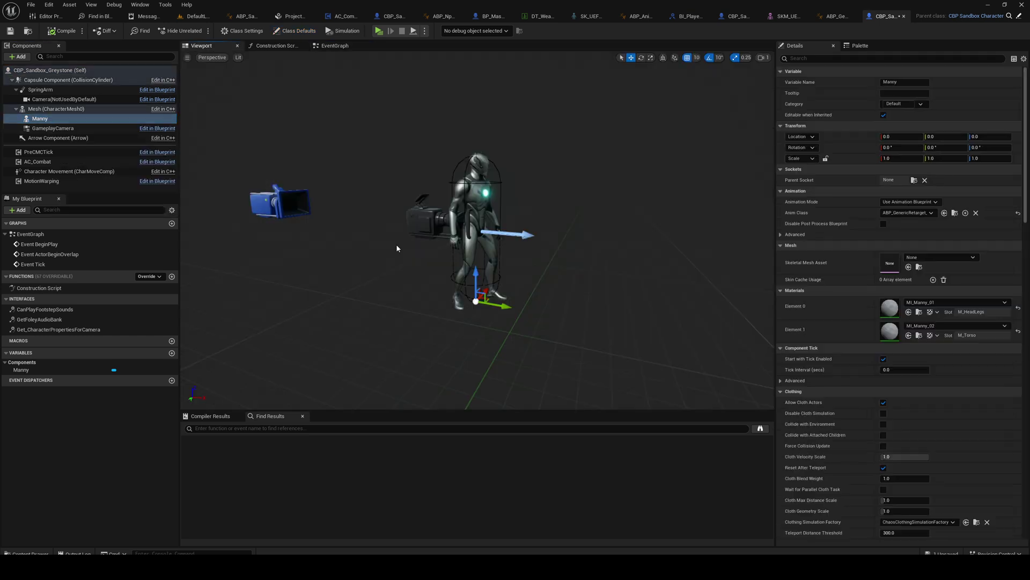
click(56, 109)
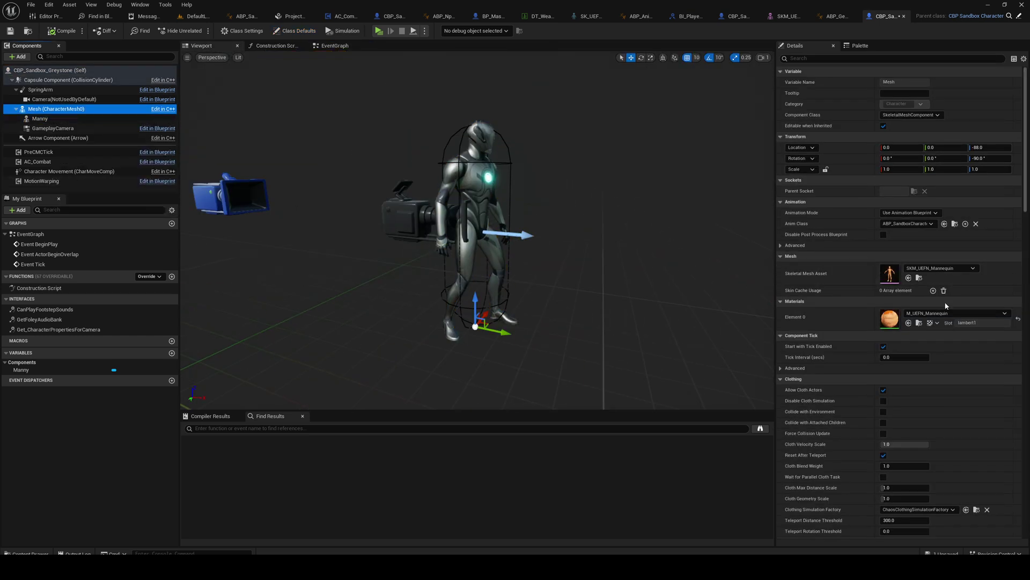
click(84, 119)
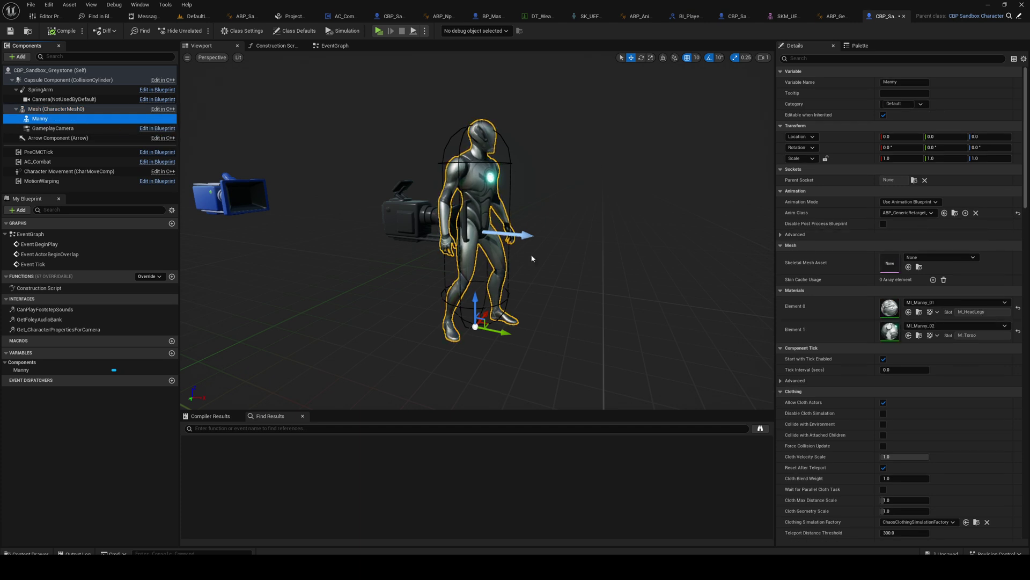
click(917, 258)
text(Gre)
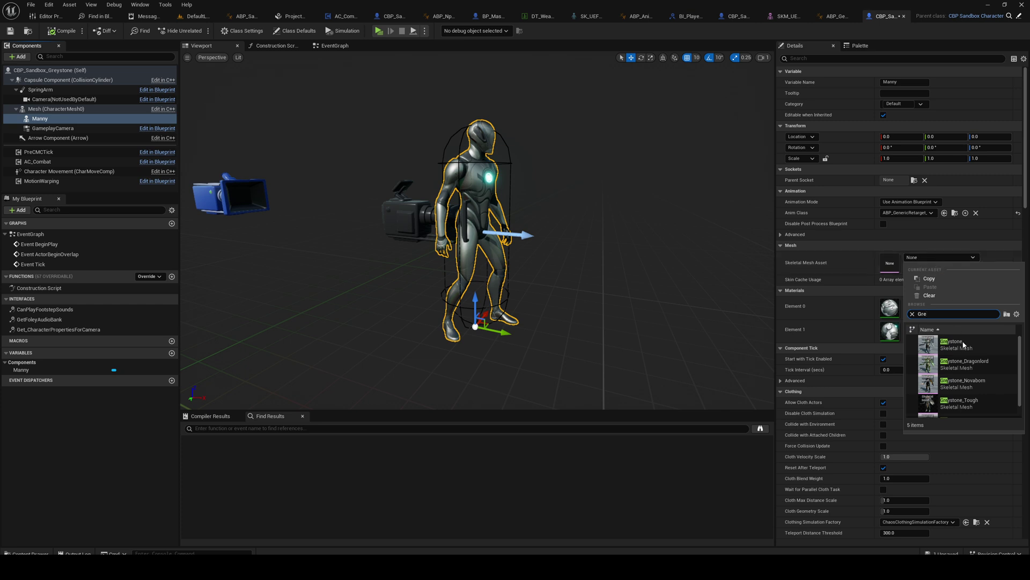
click(968, 403)
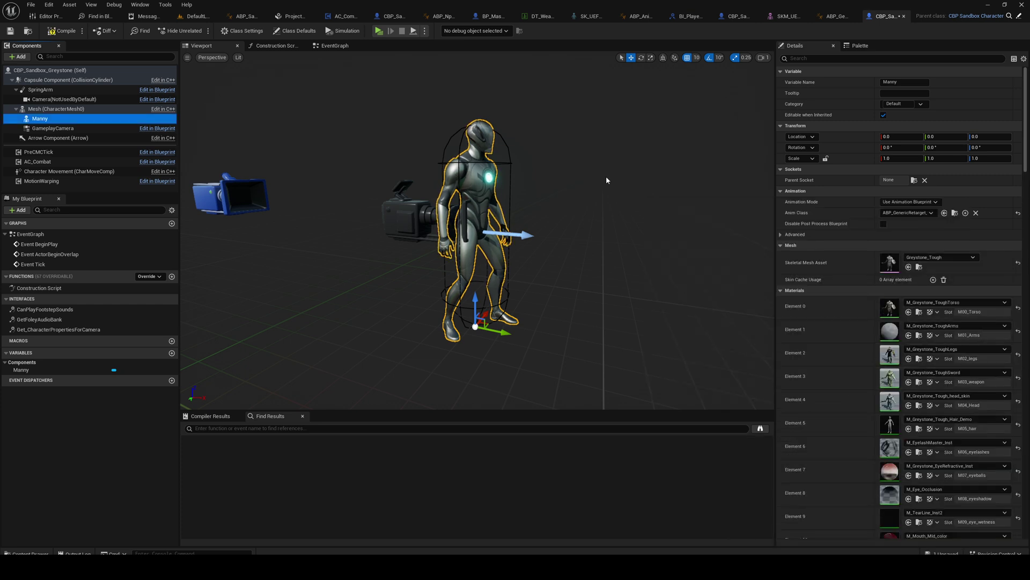
click(56, 31)
click(10, 30)
- Look through the Construction Script and EventGraph of CBP_Sandbox_Greystone and return to its viewport
double_click(41, 288)
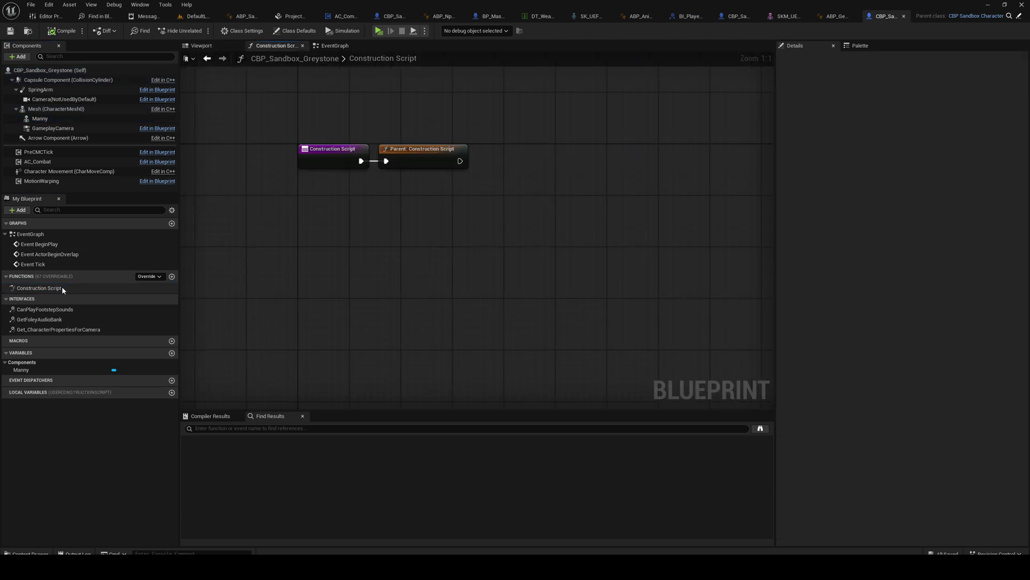
click(207, 59)
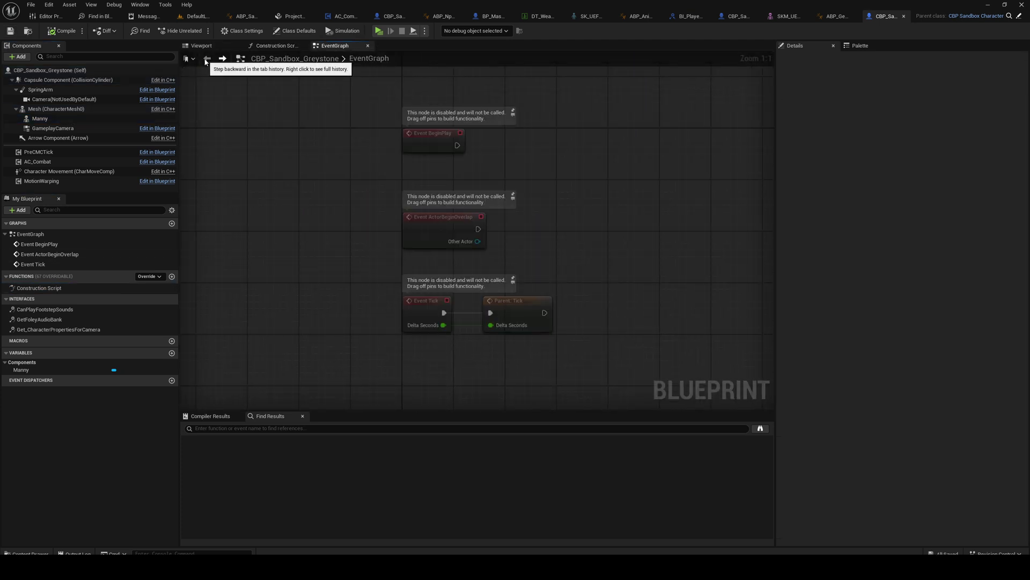
click(209, 47)
click(277, 46)
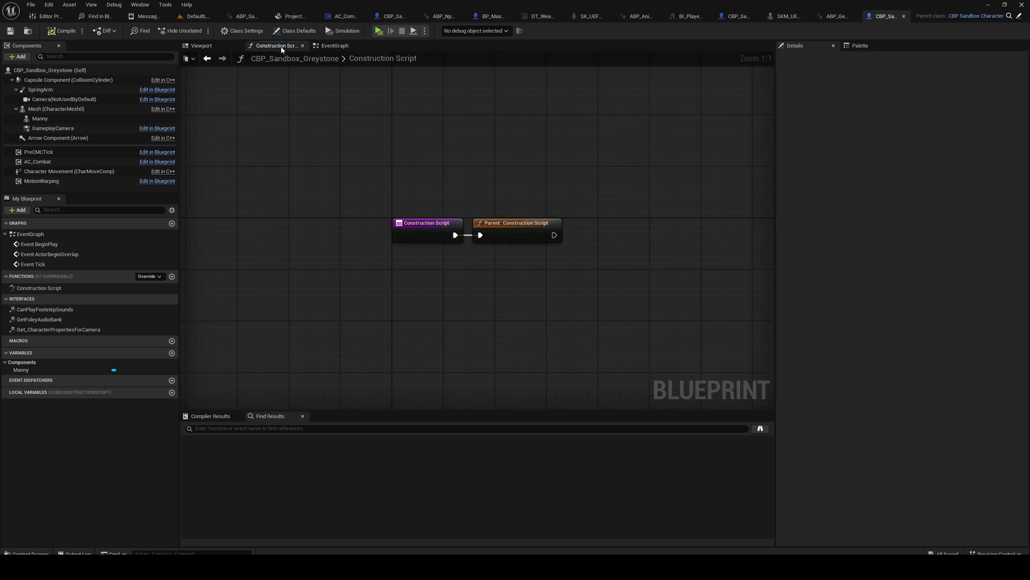
click(335, 47)
drag(204, 51, 322, 48)
- Clear the Manny component's skeletal mesh, reassign Greystone_Tough, and save the blueprint
click(930, 260)
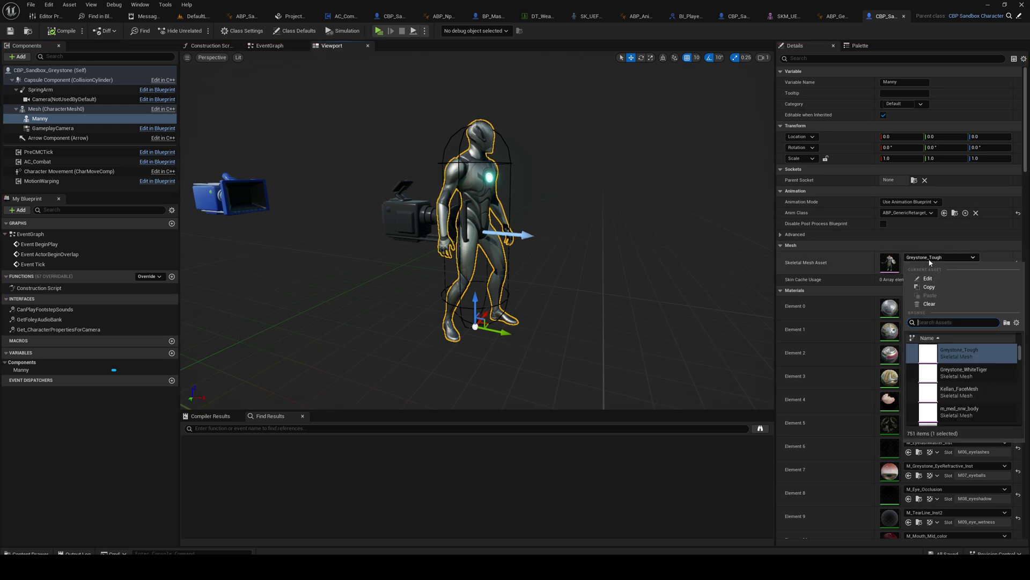
click(929, 304)
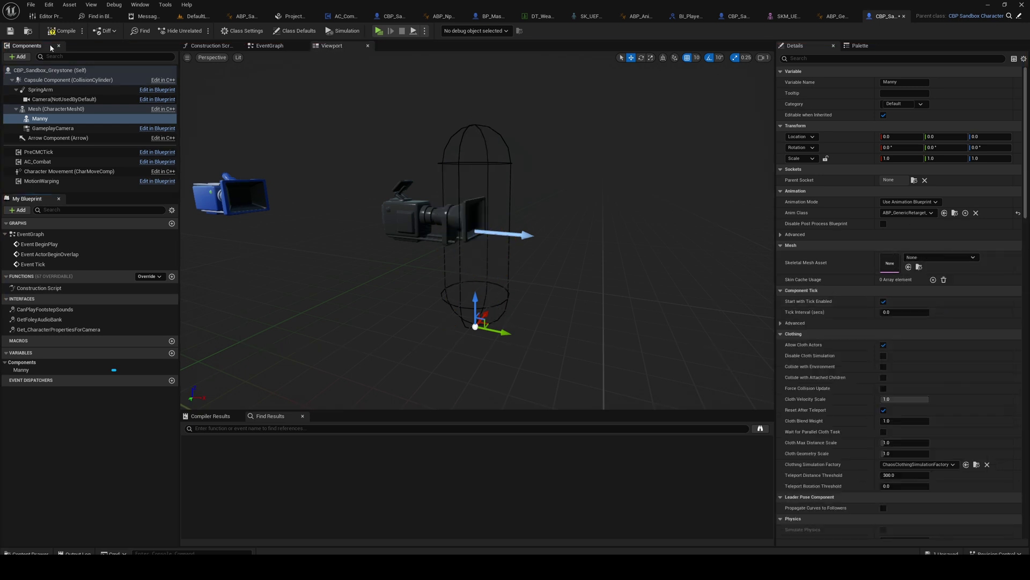
click(926, 258)
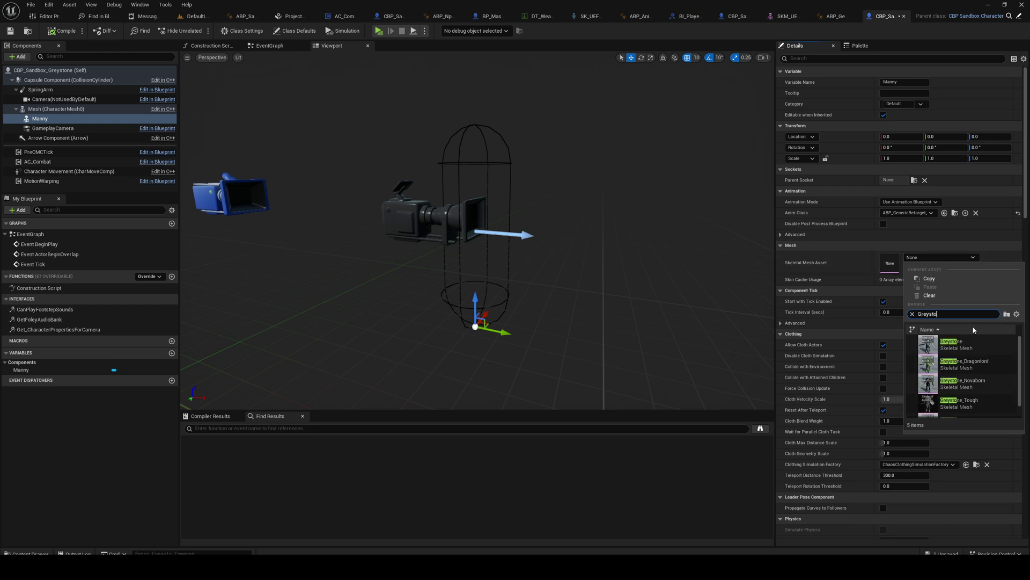
click(961, 403)
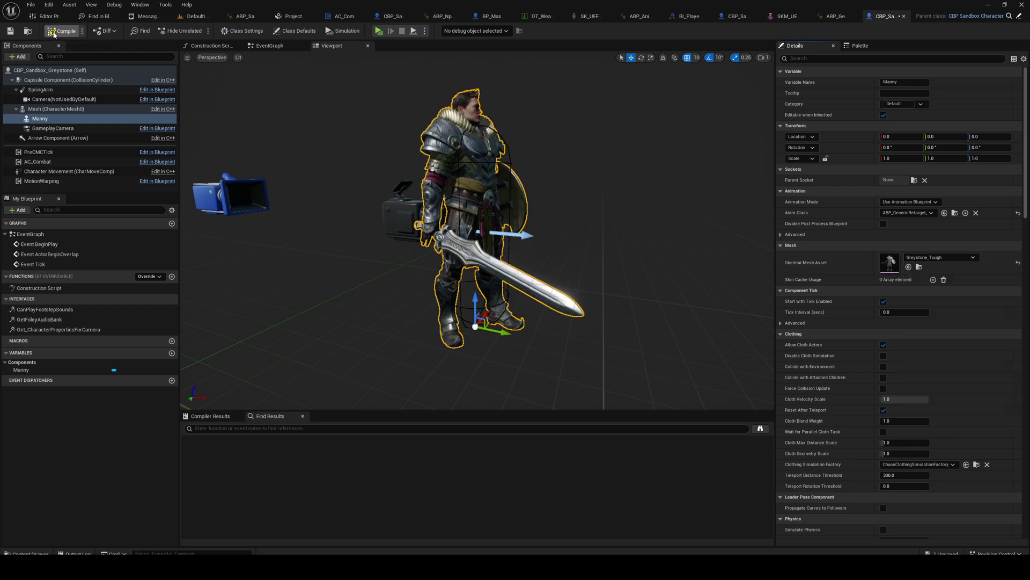
mouse_move(554, 161)
right_down()
mouse_move(515, 215)
mouse_move(554, 166)
mouse_move(531, 150)
right_up()
key(ctrl+s)
mouse_move(598, 154)
right_down()
mouse_move(644, 159)
mouse_move(598, 154)
right_up()
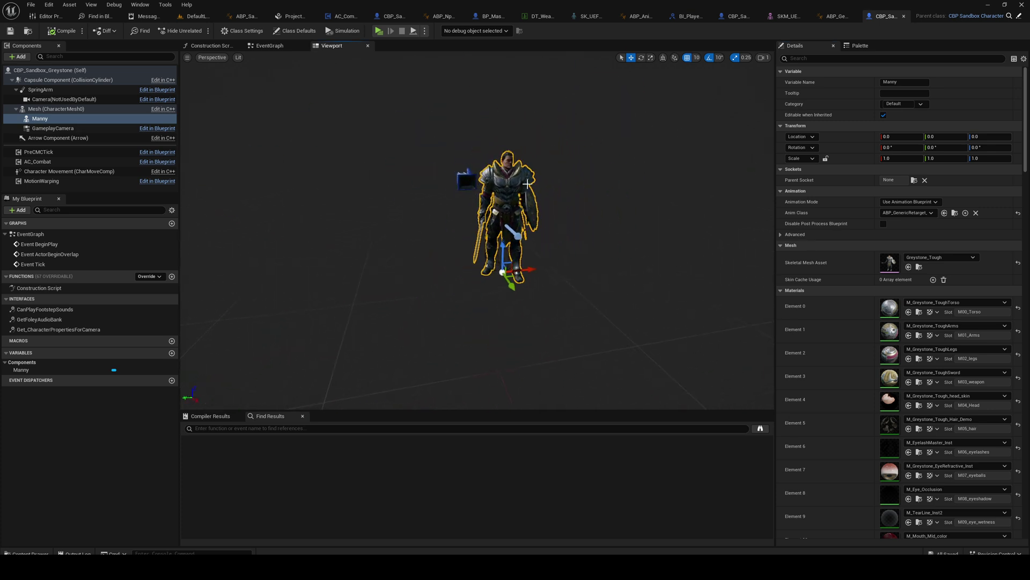
key(f)
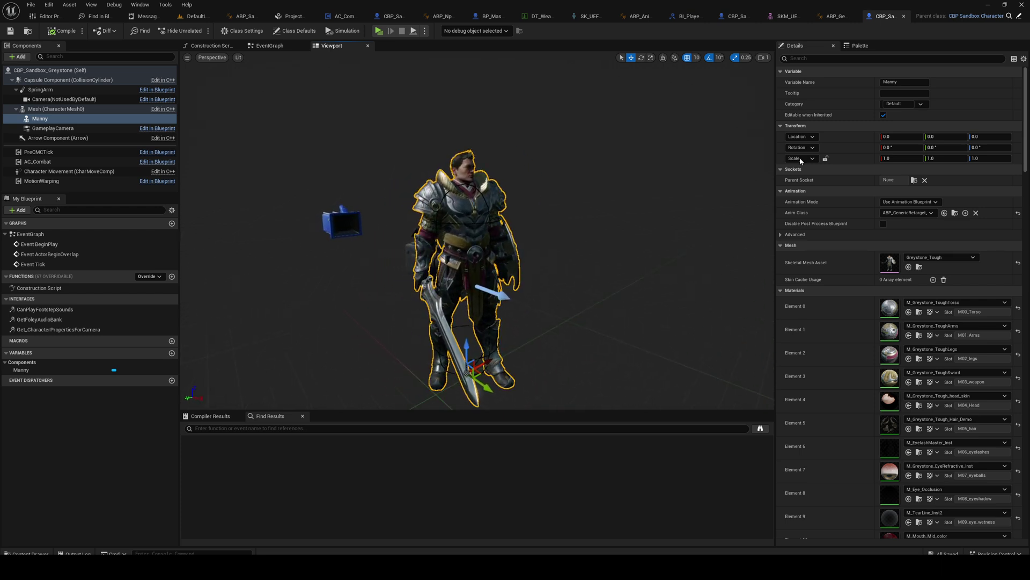
- Find the Manny component's tags and copy the RTG_Greystone key from the IKRetargeter Map default value in ABP_GenericRetarget
click(870, 58)
text(tag)
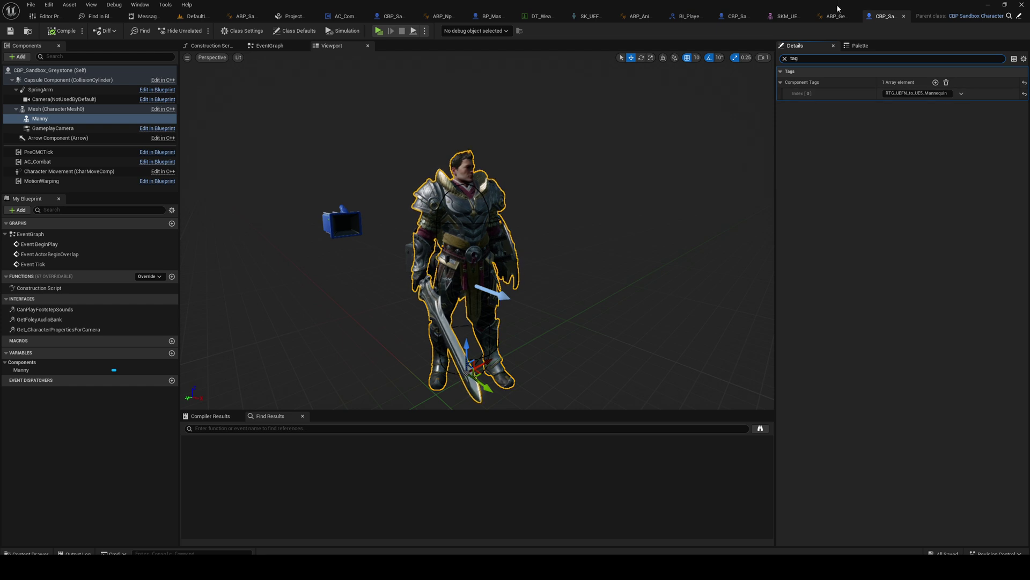
click(822, 16)
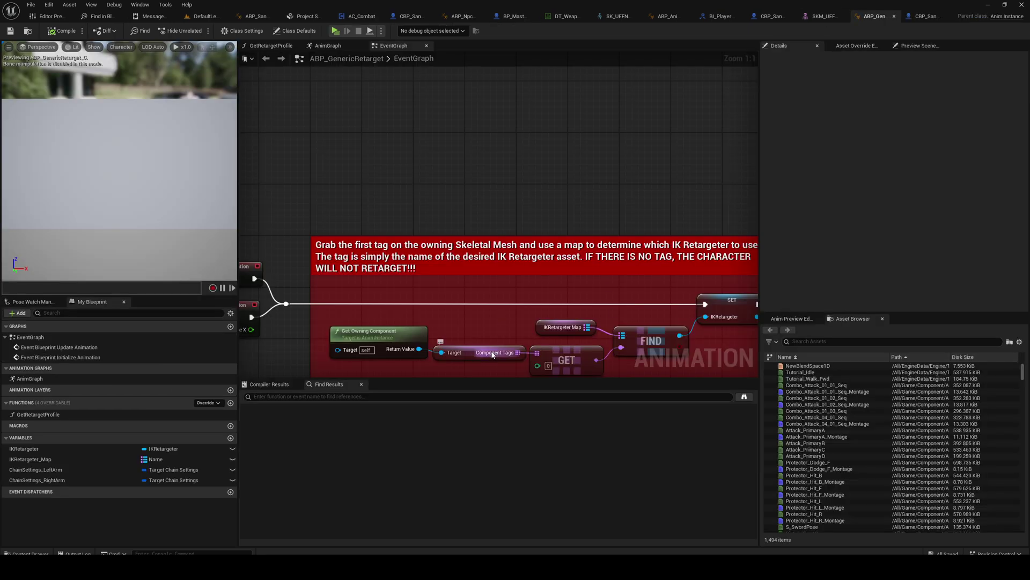
click(562, 326)
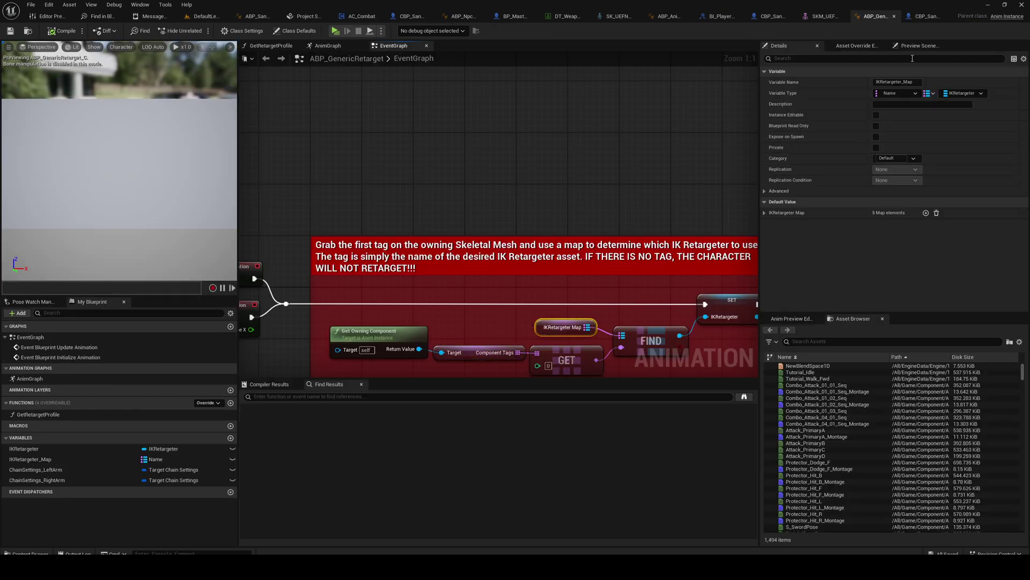
click(764, 212)
scroll(841, 269, down, 1)
click(841, 293)
key(ctrl+c)
- Set the Manny component's first component tag in CBP_Sandbox_Greystone to RTG_Greystone and save the blueprint
click(924, 16)
click(915, 93)
key(ctrl+v)
key(Return)
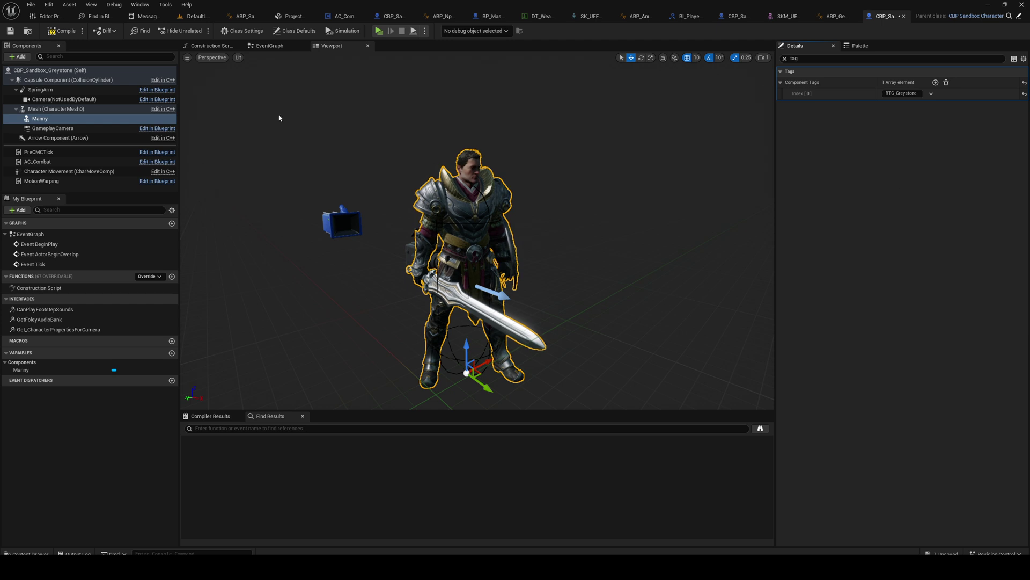
click(10, 31)
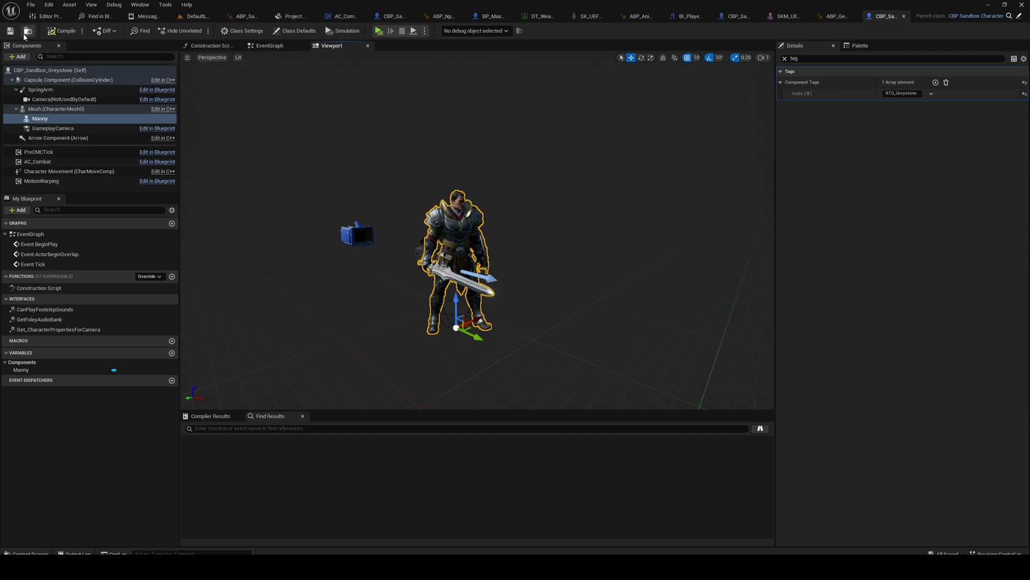
- Set the Default Pawn Class in DefaultLevel's world settings to CBP_Sandbox_Greystone and save
click(195, 19)
click(559, 452)
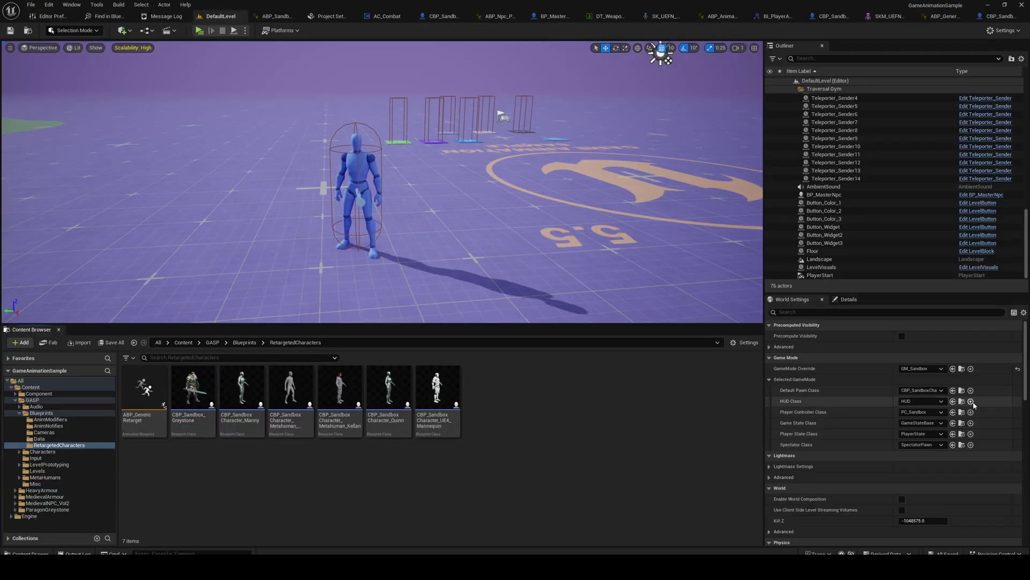
click(919, 391)
click(918, 391)
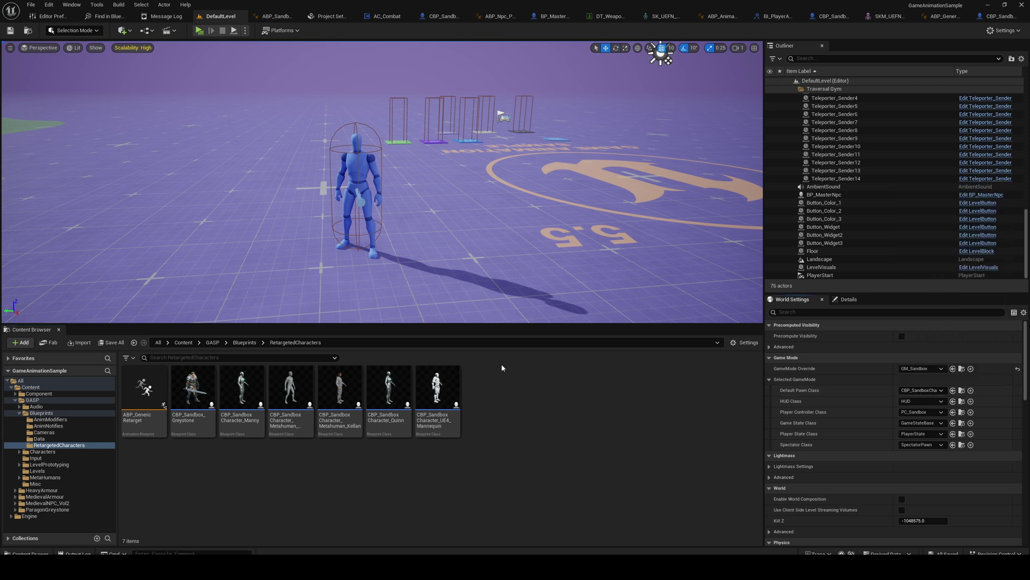
click(920, 390)
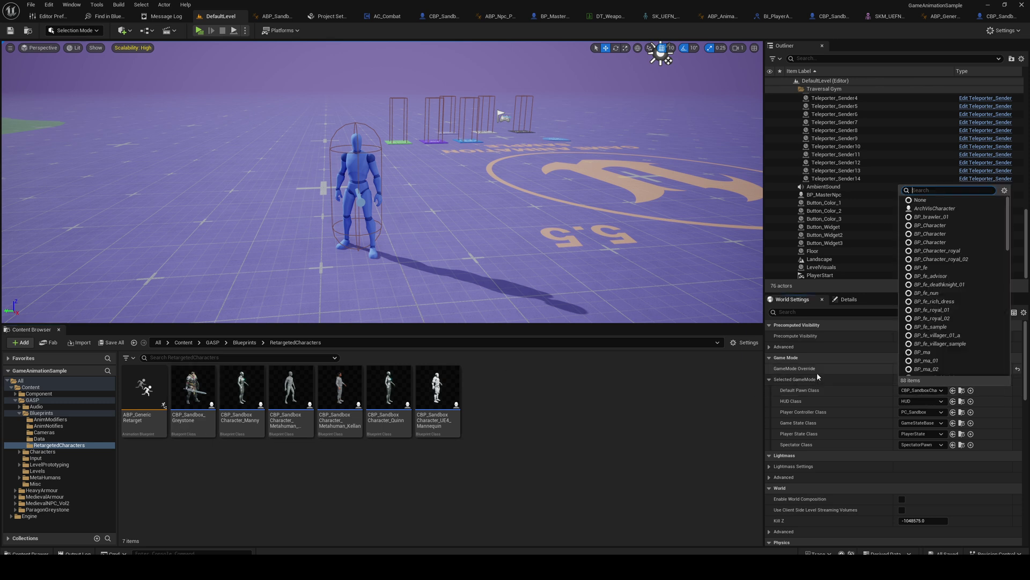
text(RT)
key(BackSpace)
key(BackSpace)
click(263, 416)
drag(207, 416, 922, 390)
click(19, 32)
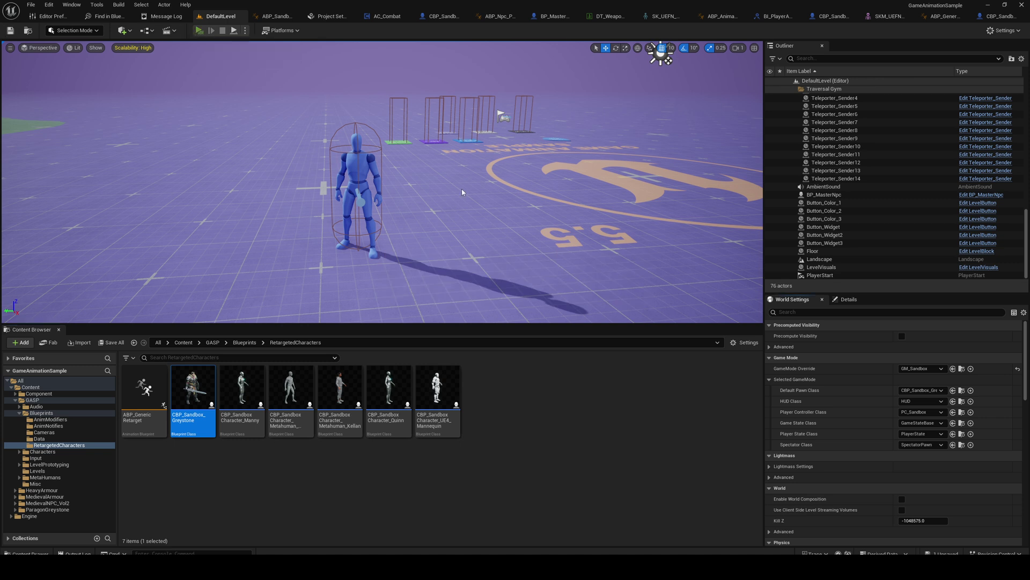
- Play the level and move the Greystone character around to check the retargeted animations
key(alt+p)
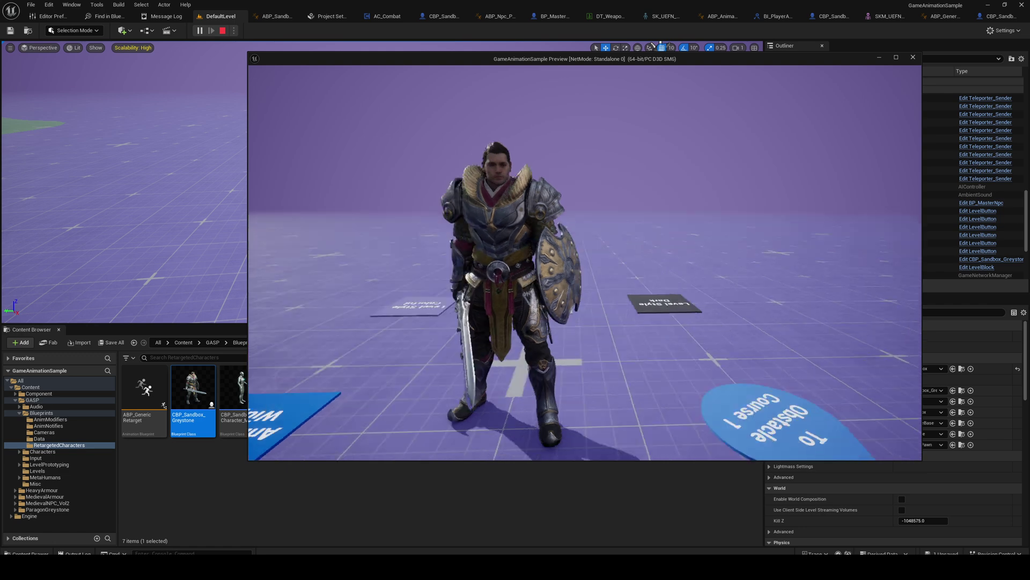
key(w)
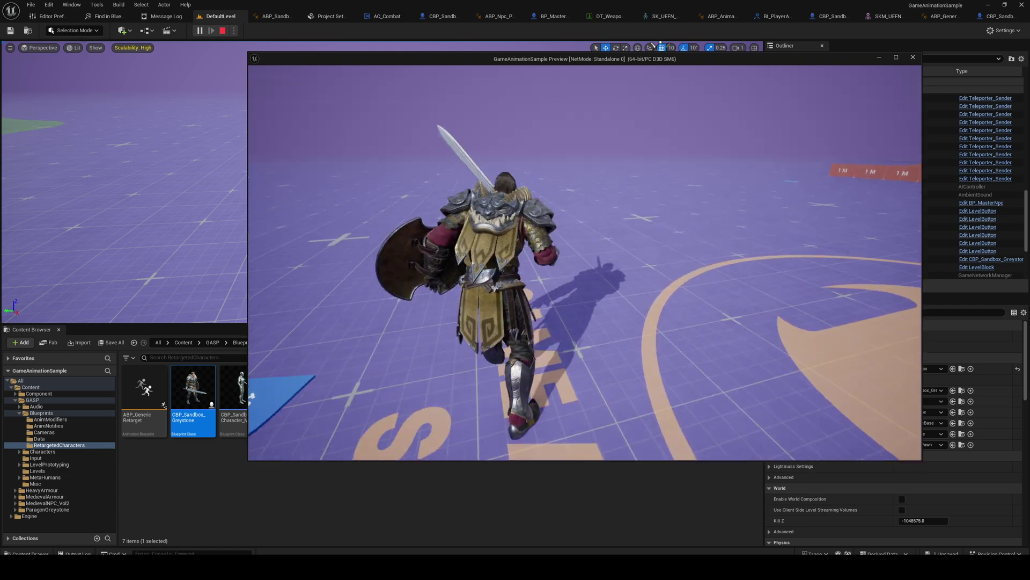
key(s)
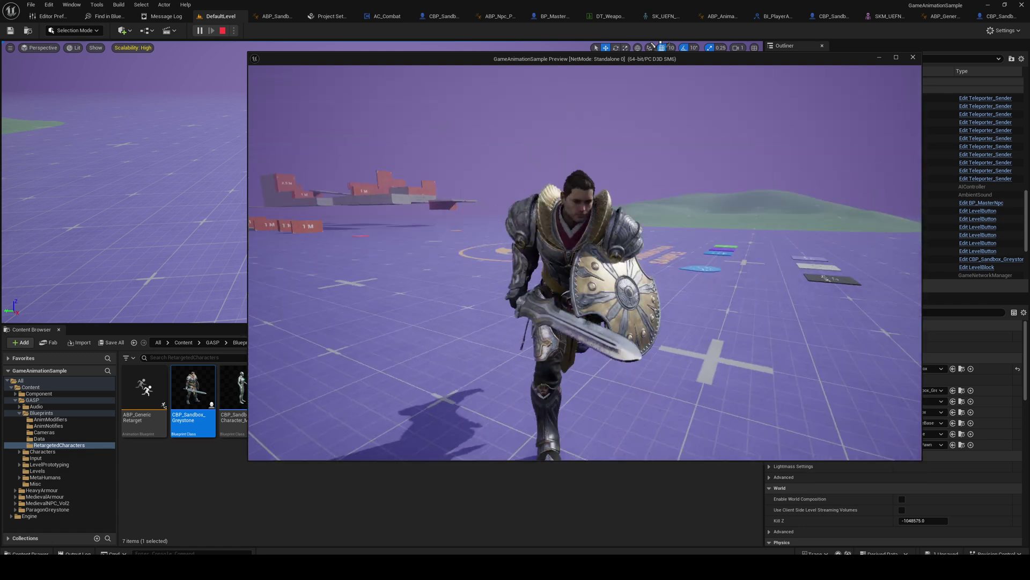
key(d)
key(w)
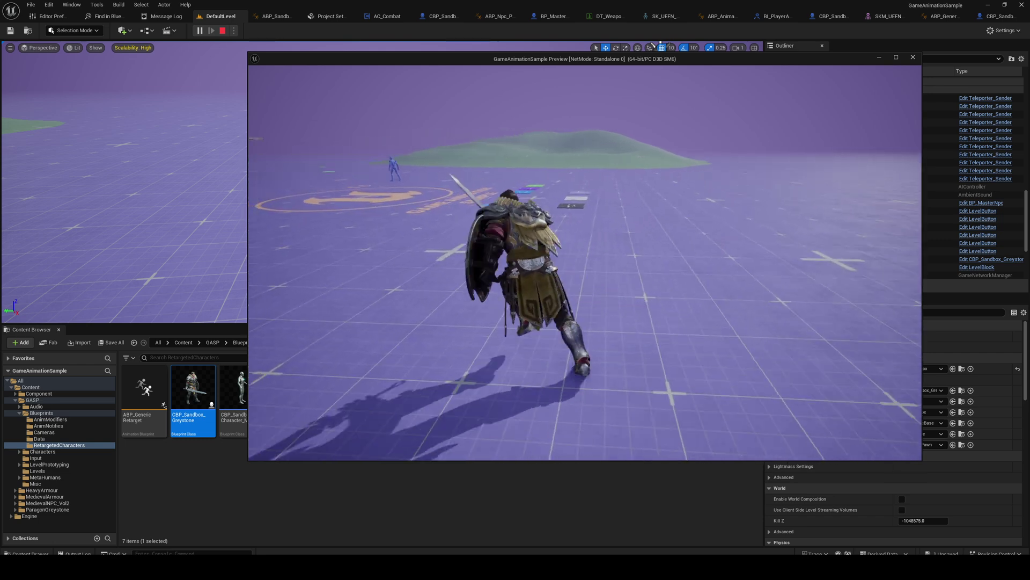
key(c)
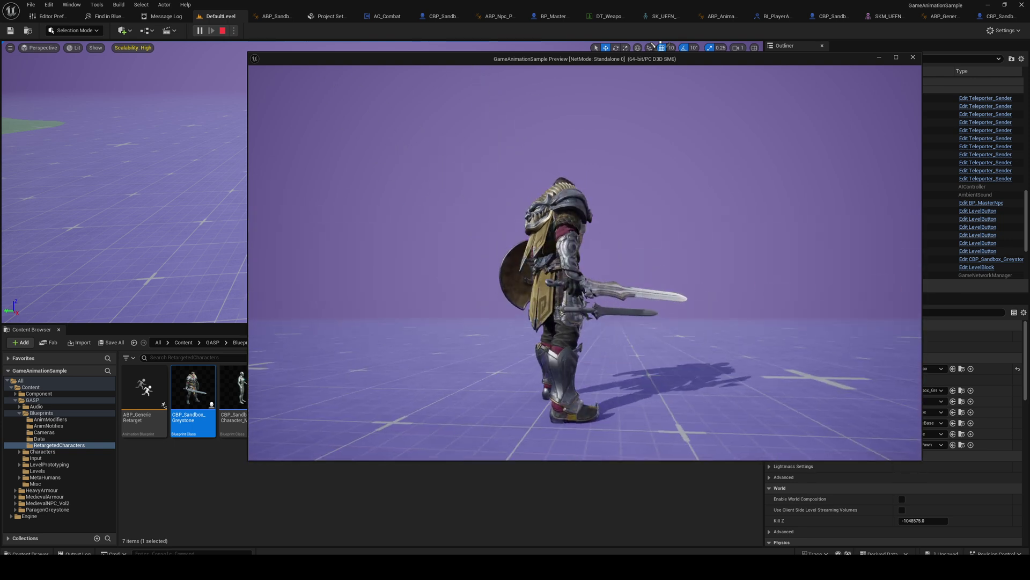
- Run Greystone forward with the sword in the preview and end the play session
key(w)
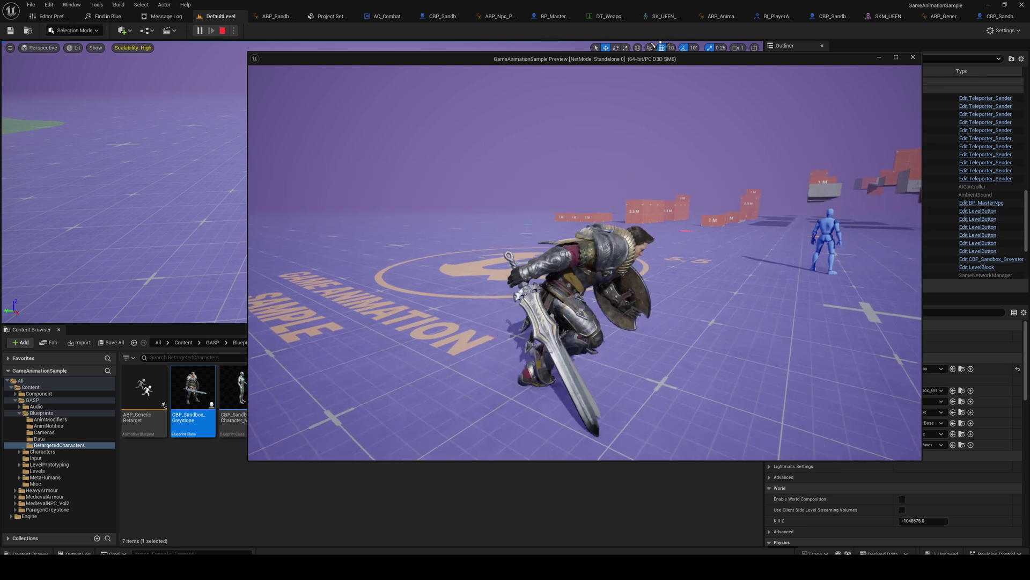
key(Escape)
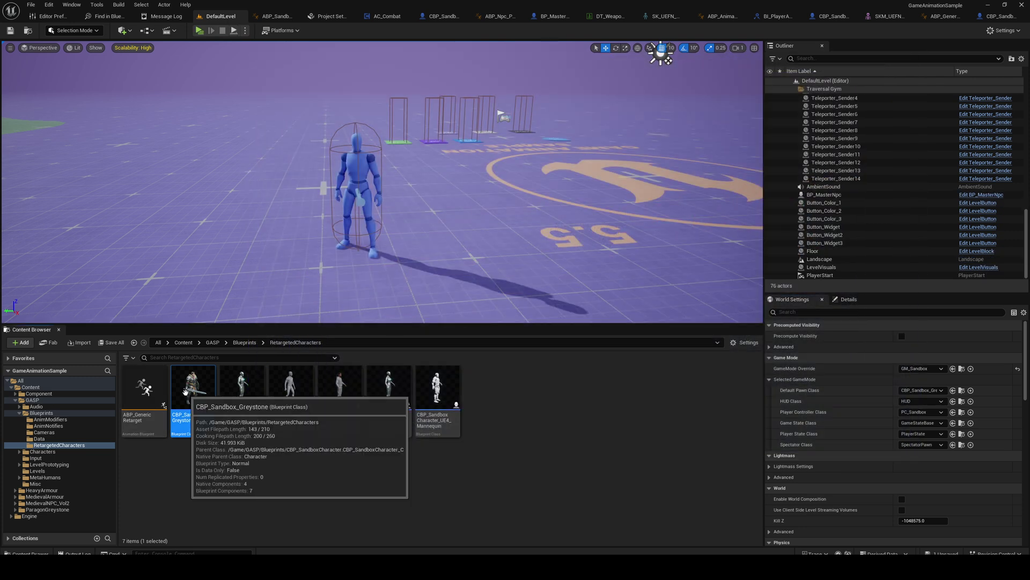
- Open CBP_Sandbox_Greystone and check which material the Manny component's sword slot, Element 3, uses
ctrl+click(183, 392)
double_click(183, 392)
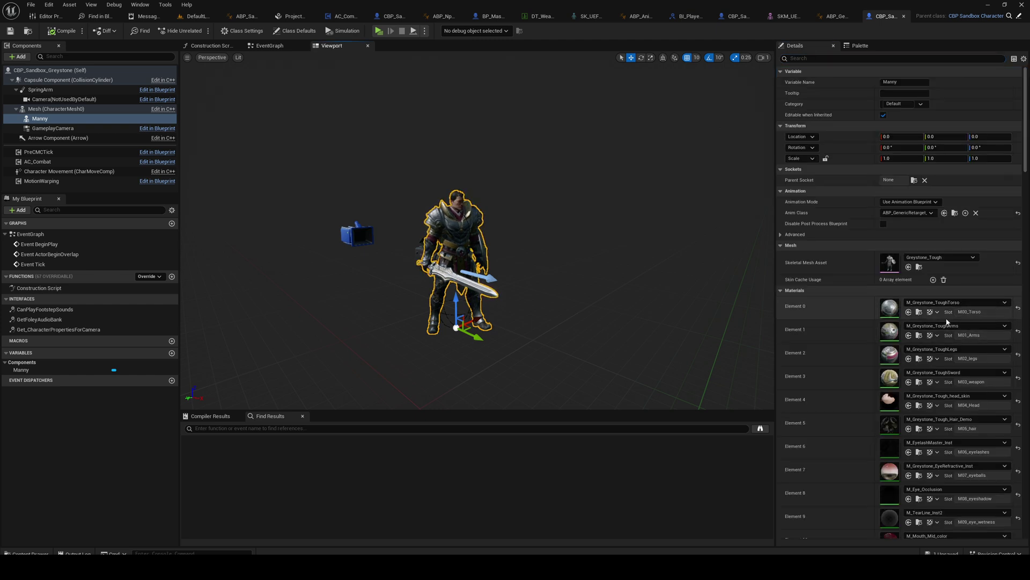
scroll(946, 318, down, 2)
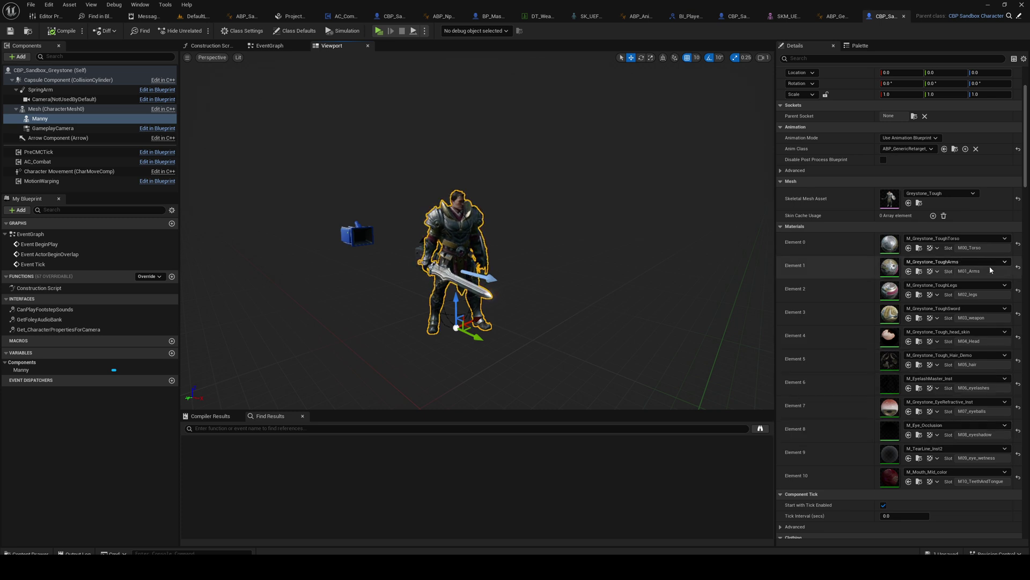
click(921, 309)
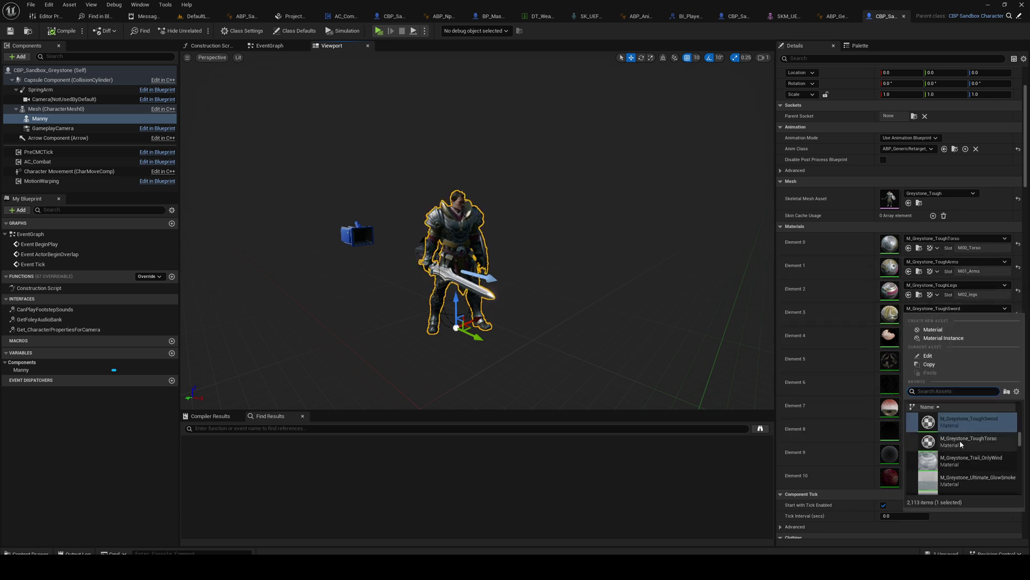
drag(644, 322, 677, 257)
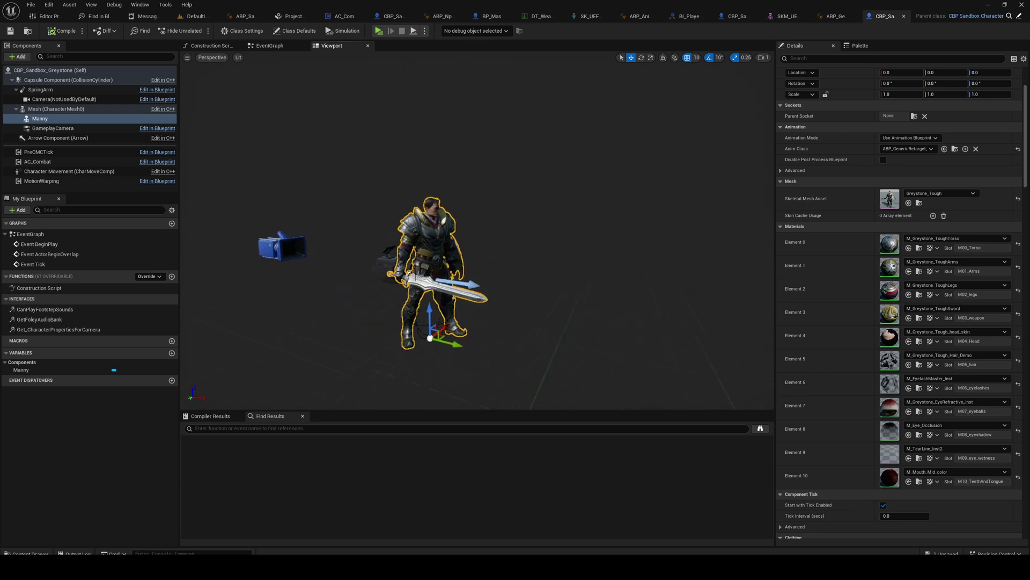
- Locate the Greystone_Tough skeletal mesh from the Manny component, open it and inspect its built-in sword and shield
click(919, 202)
click(363, 477)
right_drag(376, 242, 569, 246)
drag(138, 381, 410, 282)
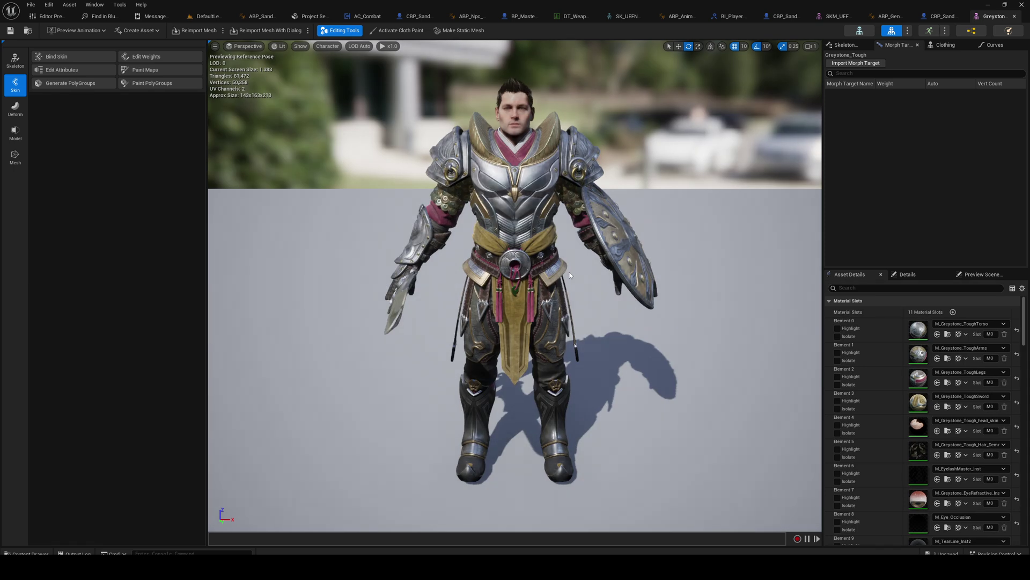
right_drag(468, 280, 617, 284)
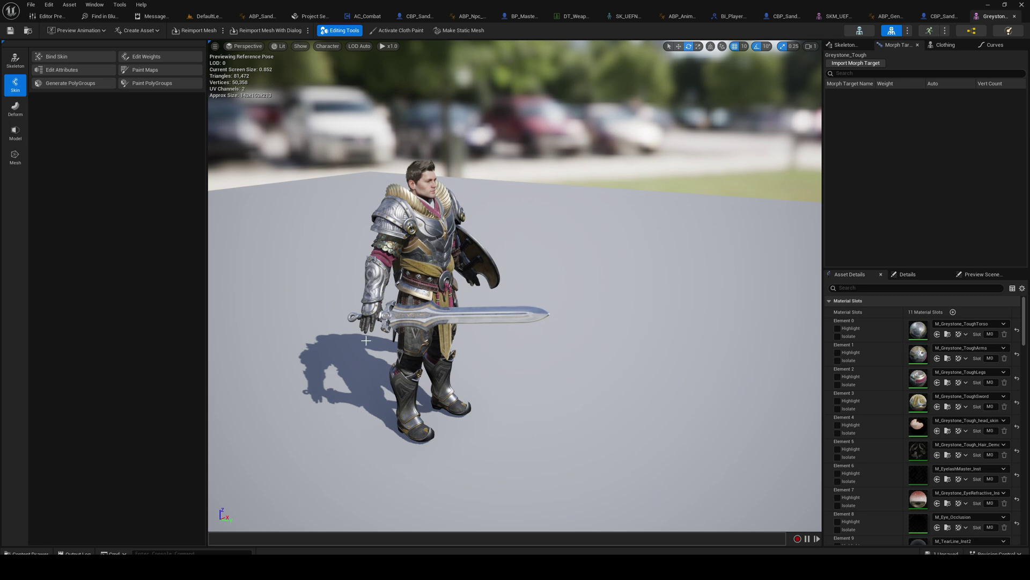
- Return to DefaultLevel and save all unsaved assets
click(206, 16)
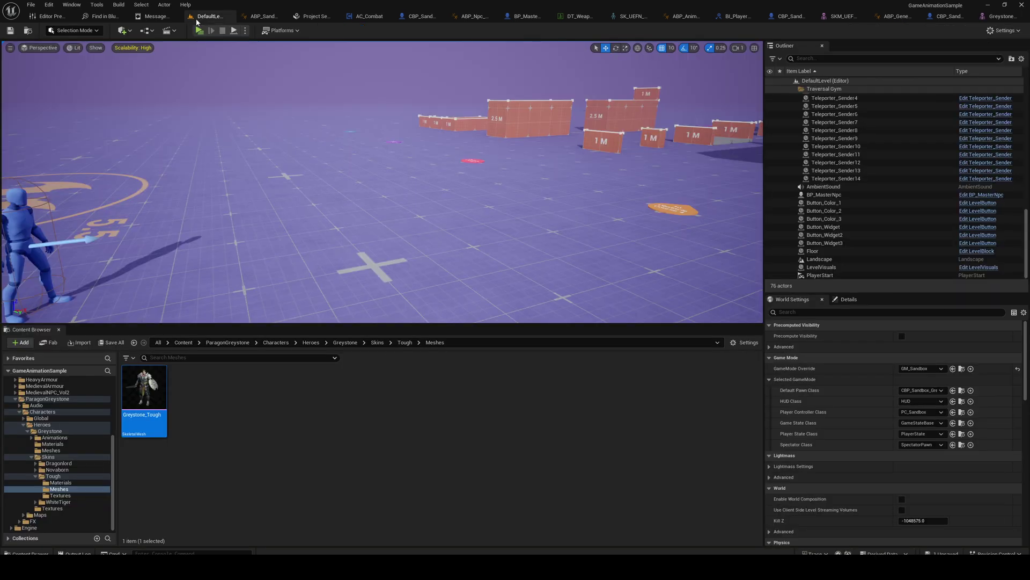
click(28, 5)
click(61, 131)
click(291, 404)
right_drag(382, 204, 328, 210)
click(211, 423)
right_click(168, 406)
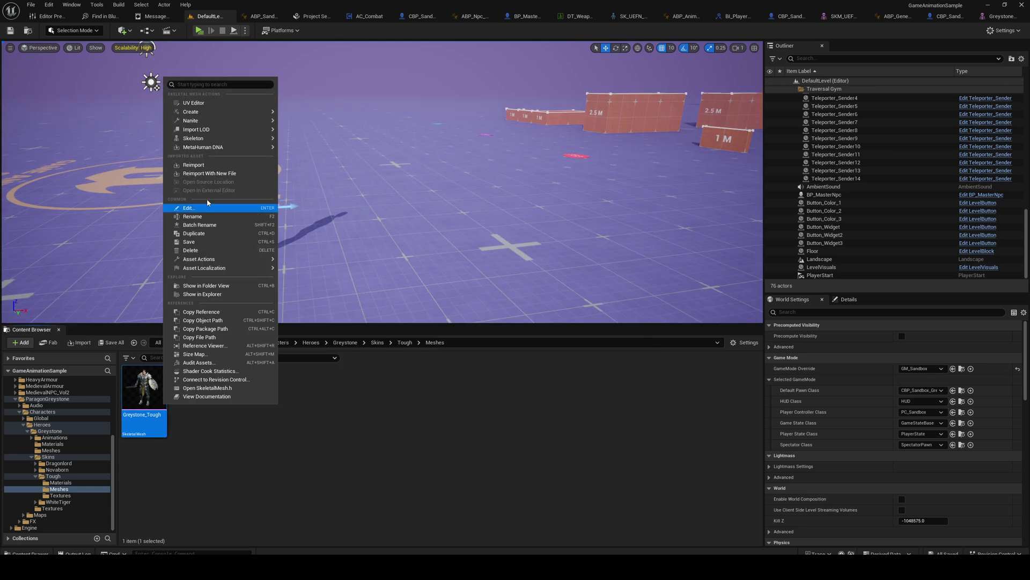
click(583, 493)
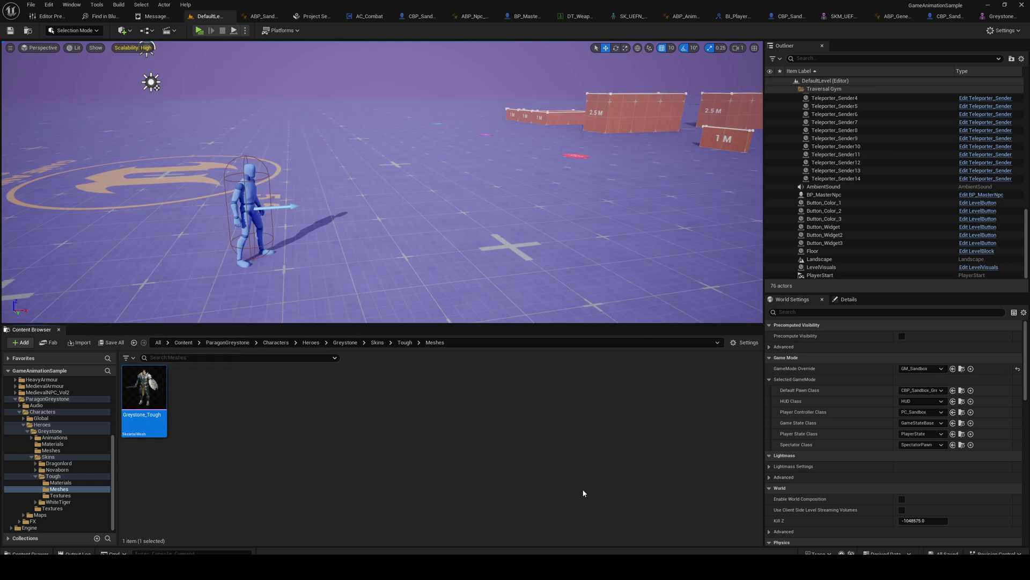
click(201, 402)
click(158, 413)
click(190, 406)
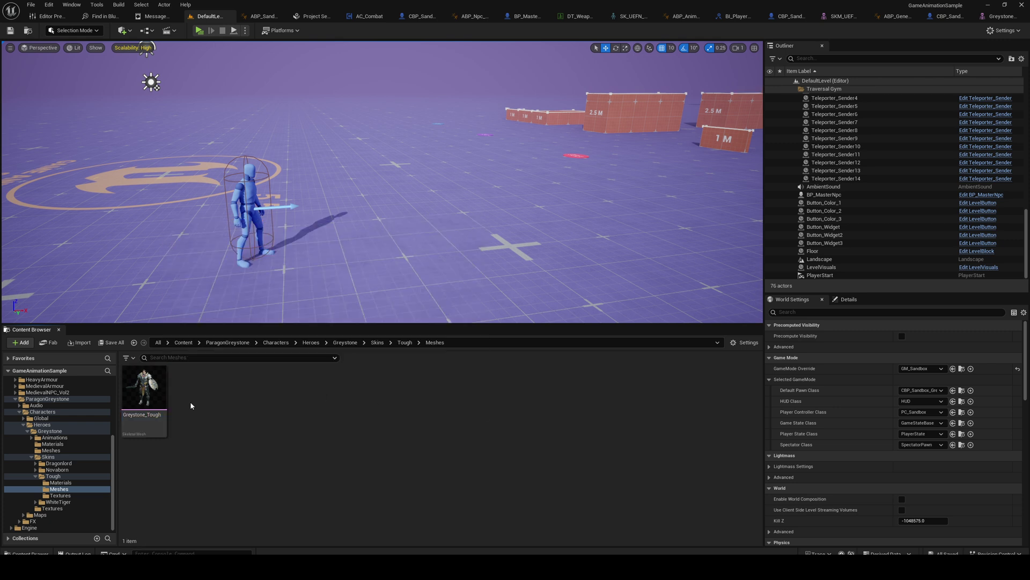
- Create a new folder named Materials in Content/Component/Misc
click(15, 398)
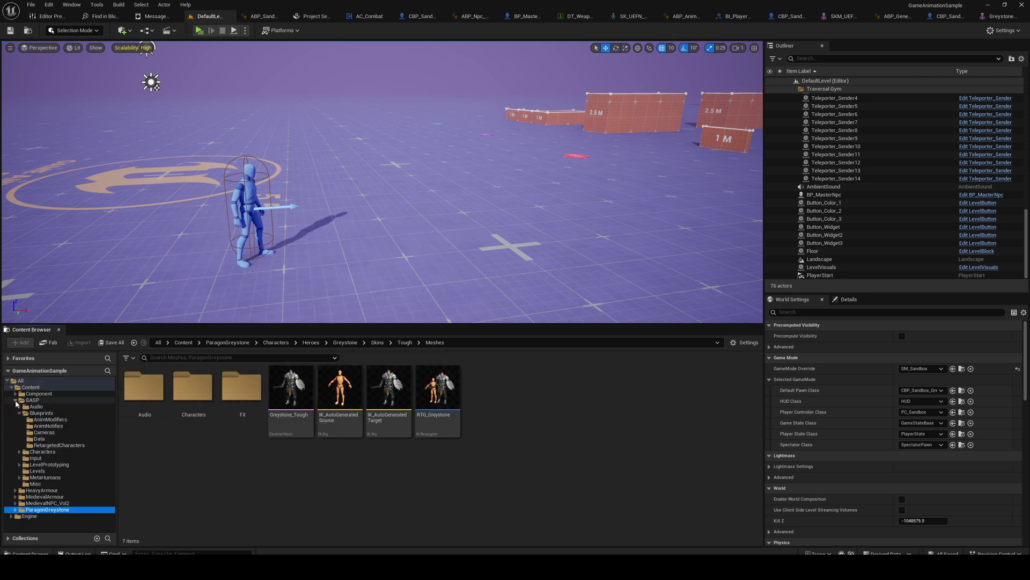
click(16, 401)
click(32, 399)
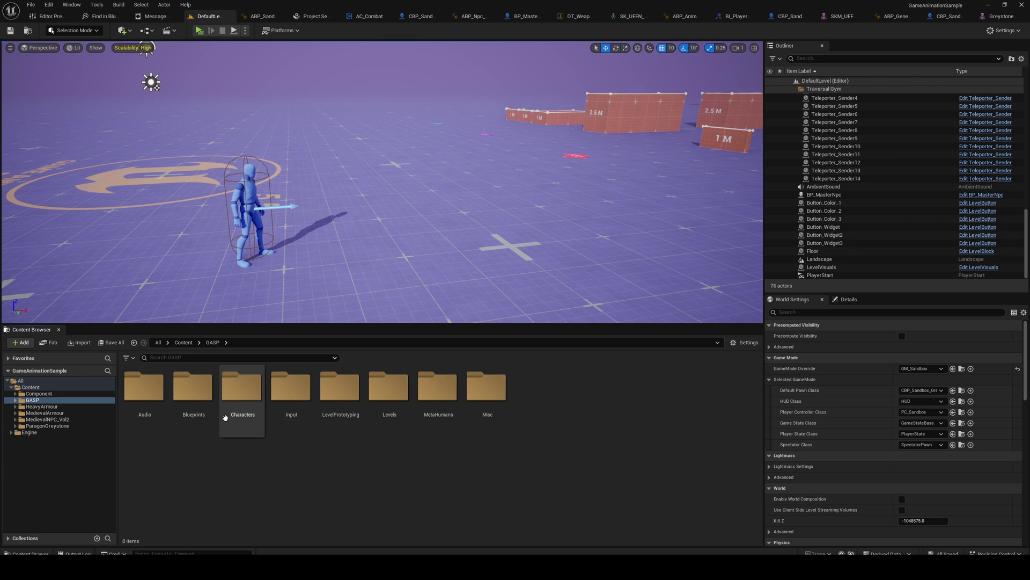
click(41, 394)
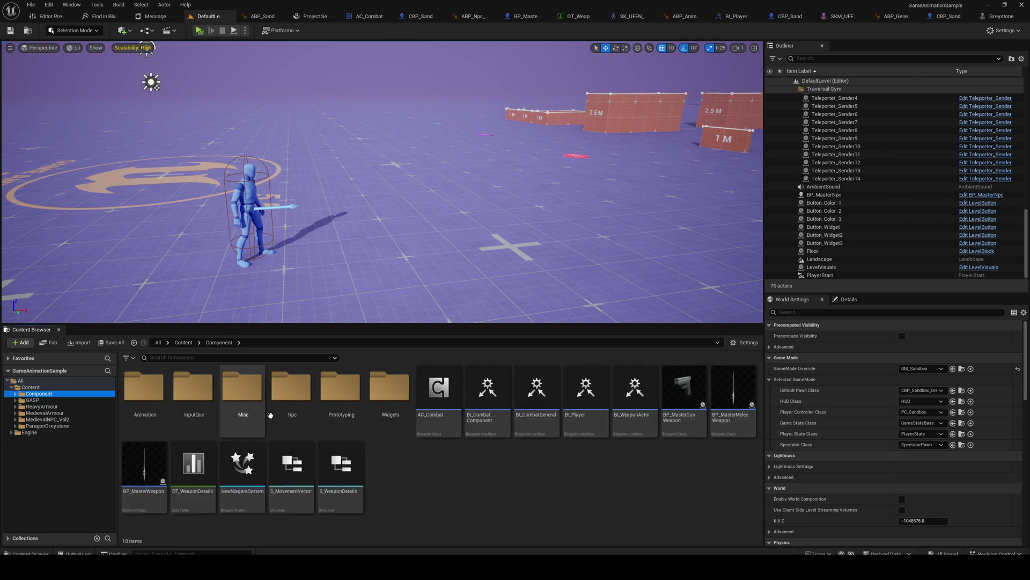
double_click(242, 396)
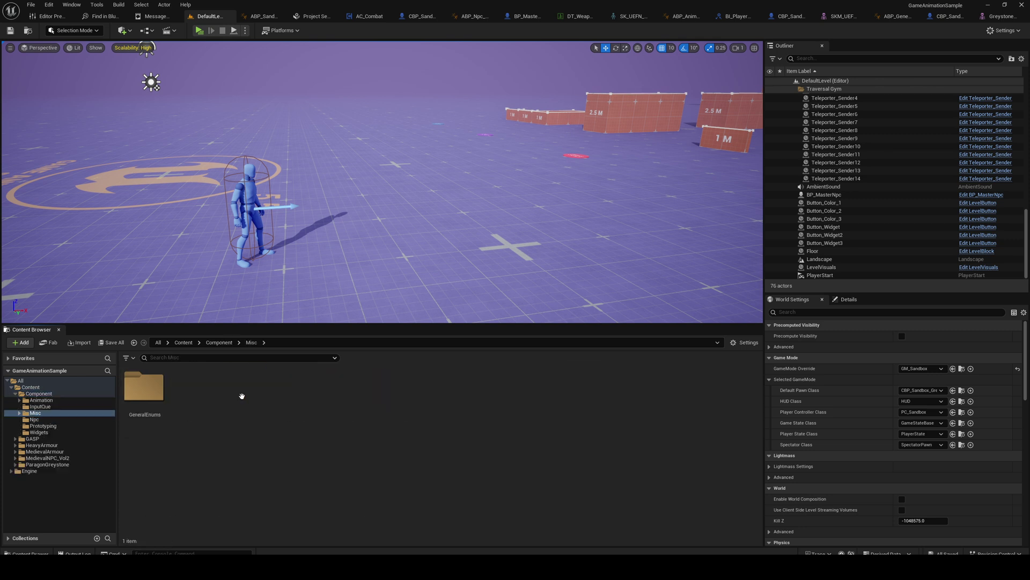
right_click(270, 418)
click(324, 130)
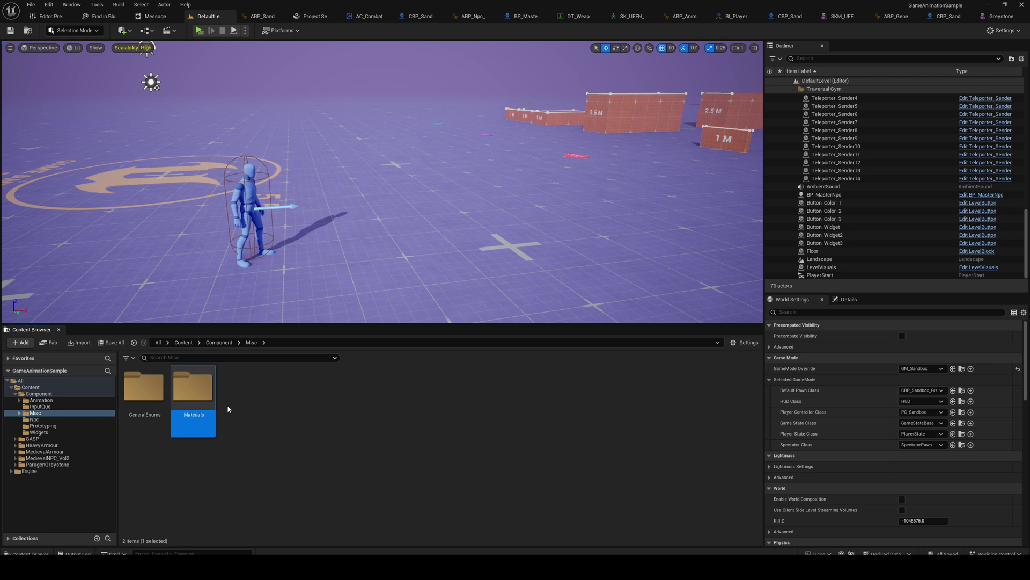
- Create a material named M_Transparent in the Materials folder, open it and set its blend mode to Masked
double_click(205, 401)
right_click(205, 401)
click(257, 164)
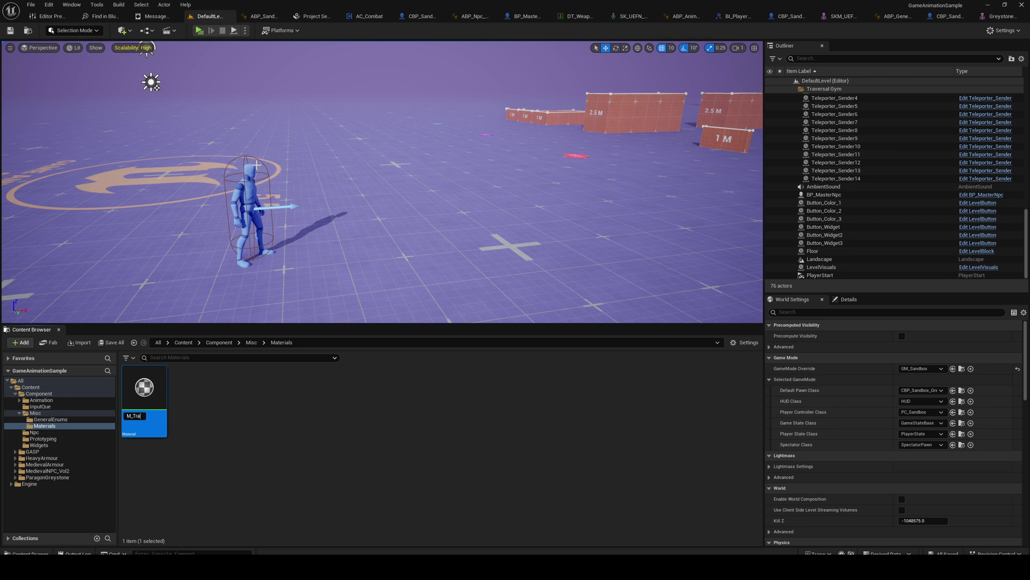
text(M_Transparent)
key(Return)
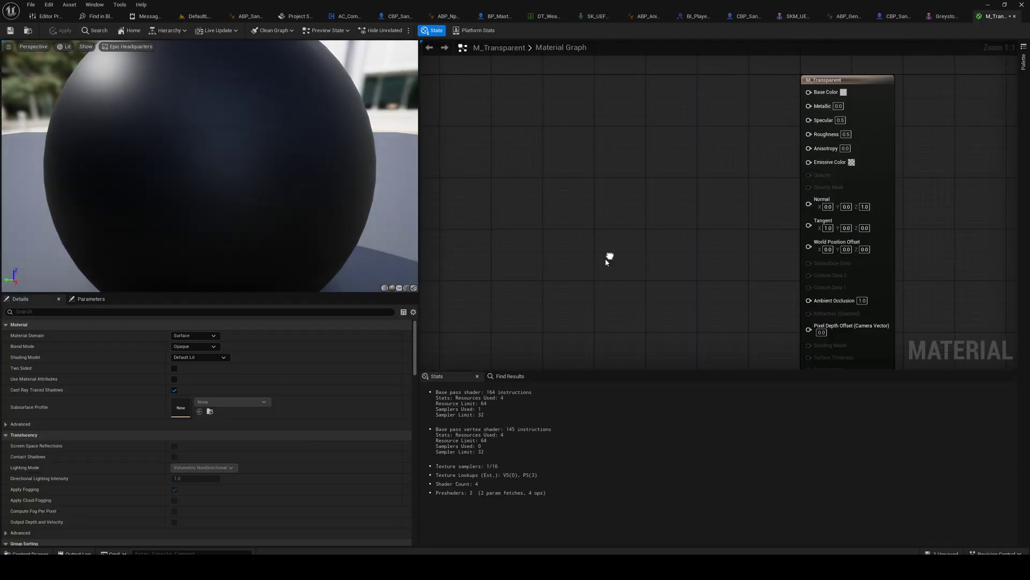
click(194, 346)
click(197, 362)
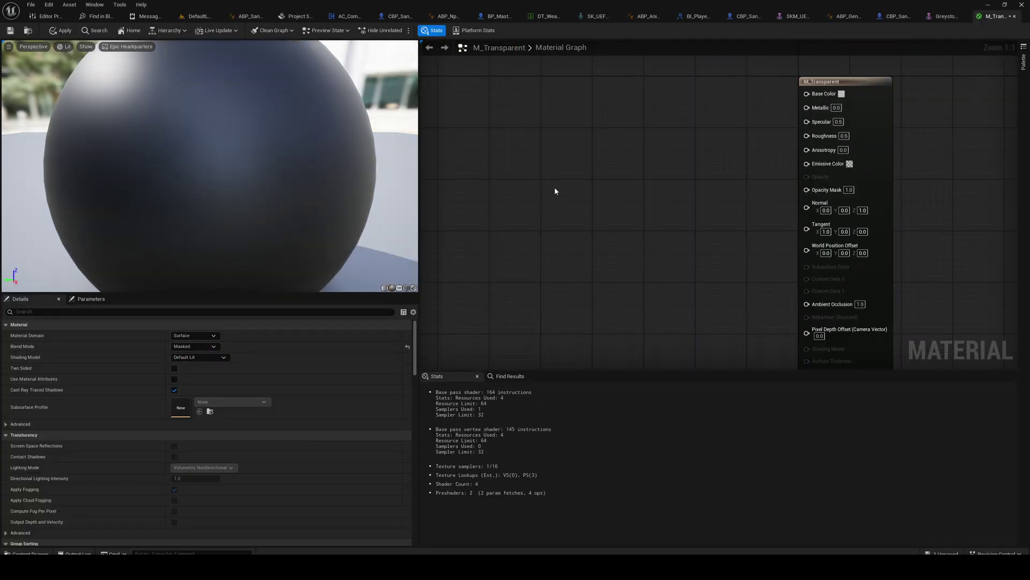
- Connect a Constant node of value 0 to M_Transparent's Opacity Mask and apply the material changes
click(552, 167)
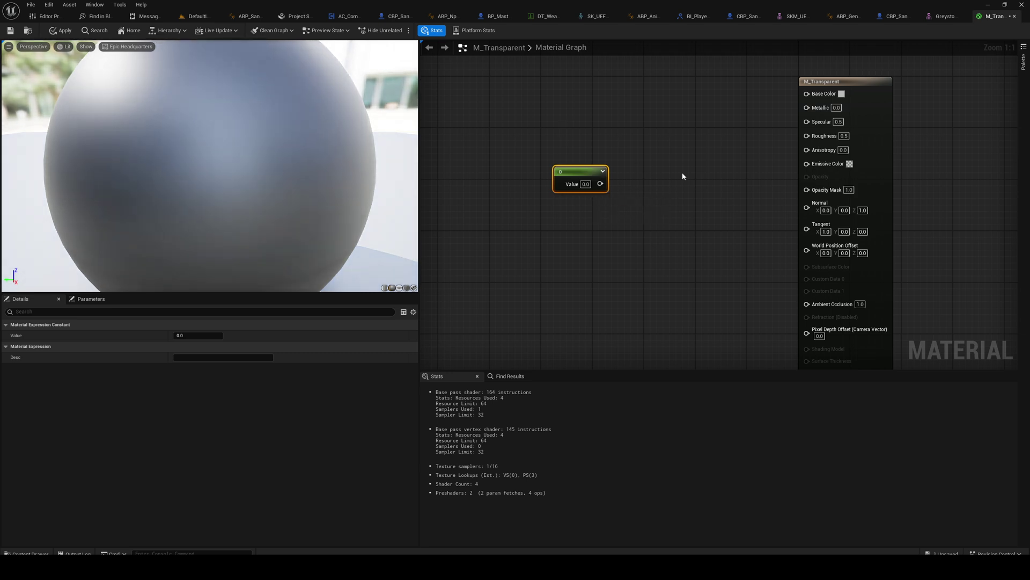
drag(600, 184, 807, 189)
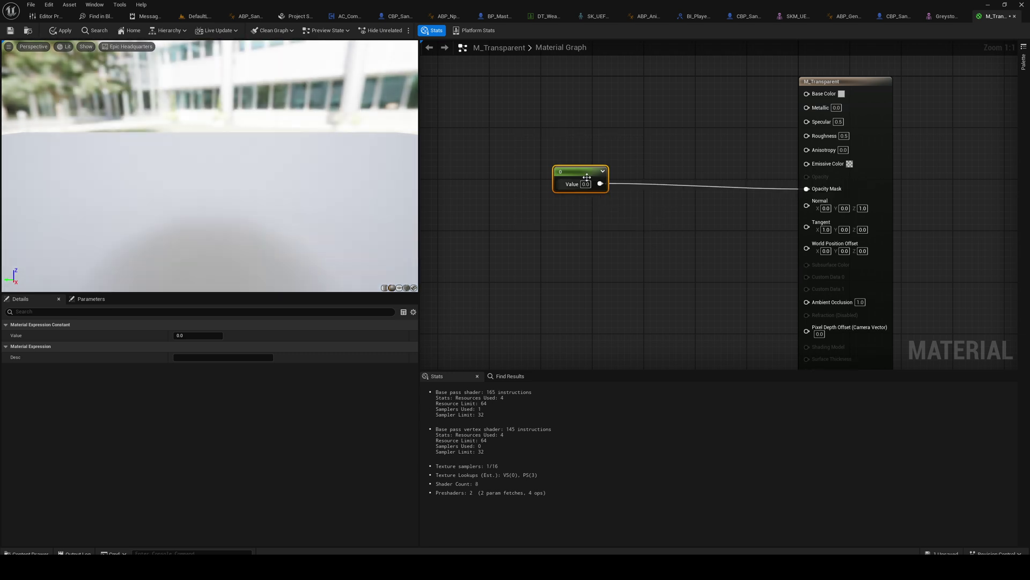
drag(586, 177, 638, 184)
click(62, 30)
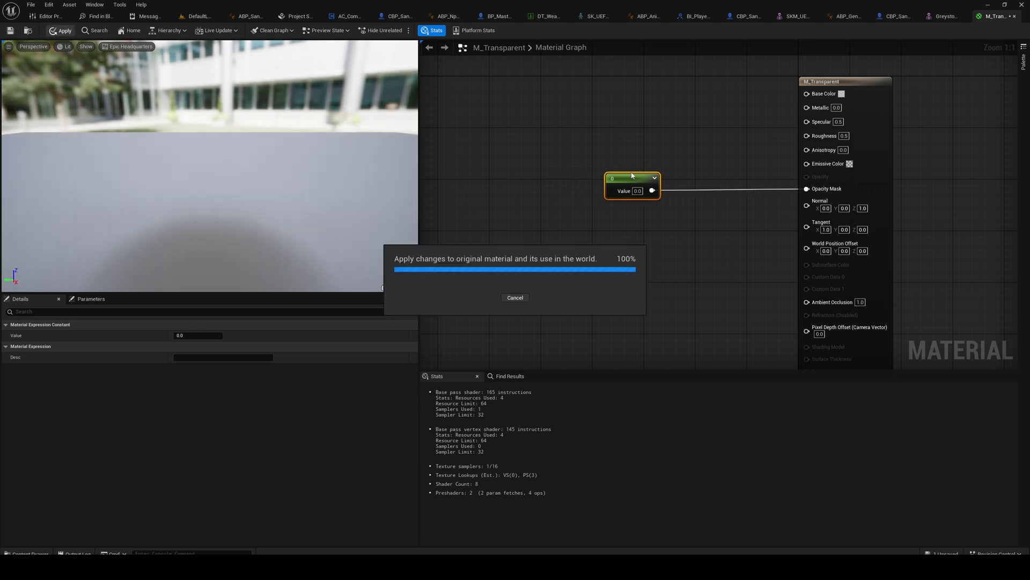
scroll(569, 252, down, 4)
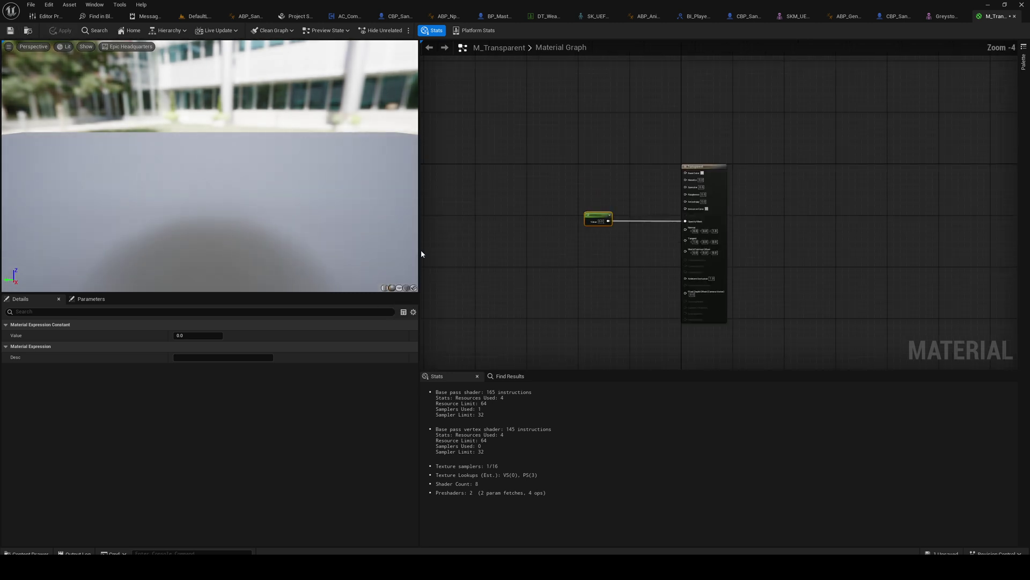
- Assign M_Transparent to material slot Element 3 of the Greystone_Tough skeletal mesh
click(196, 16)
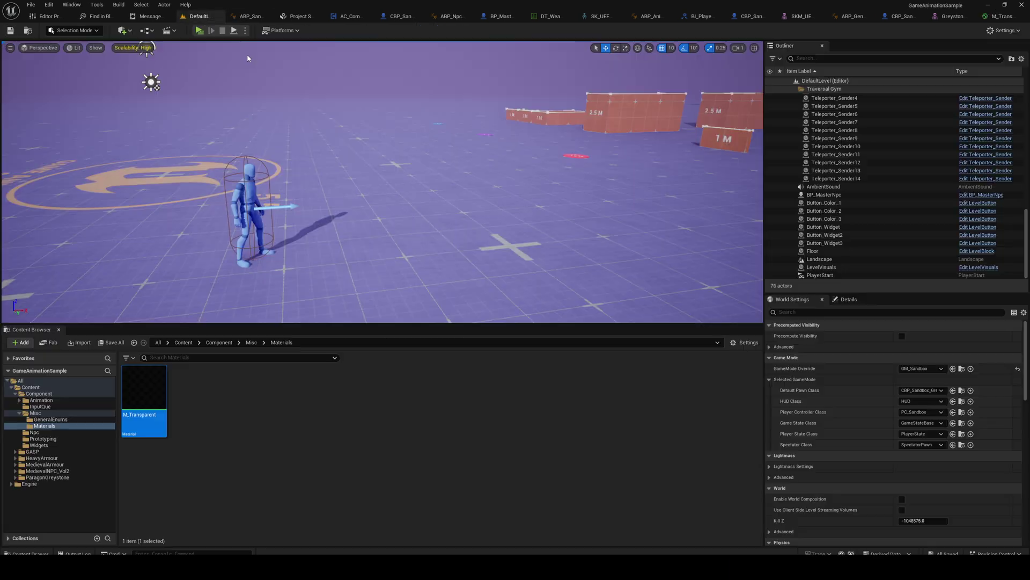
click(465, 451)
click(944, 17)
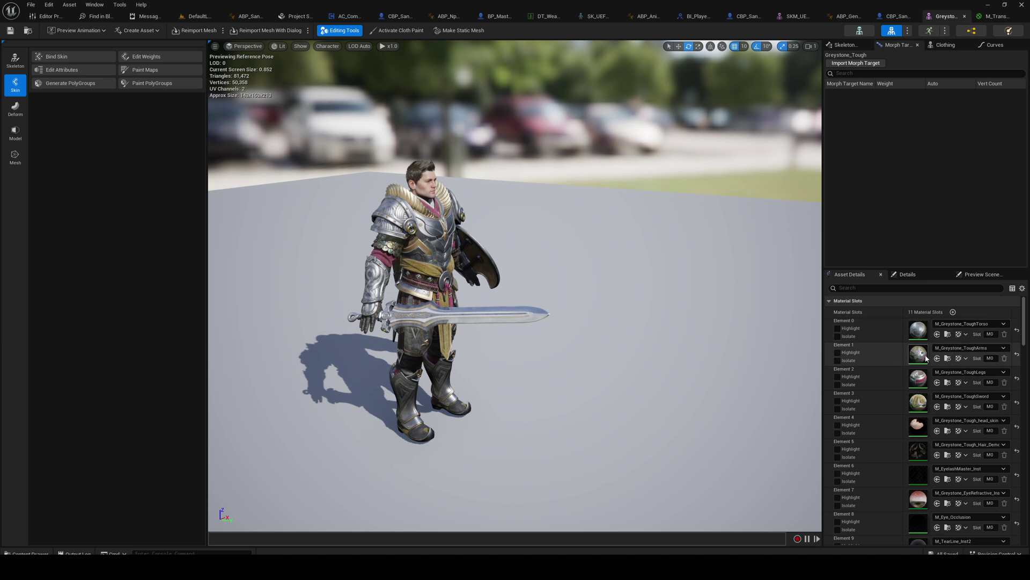
click(938, 397)
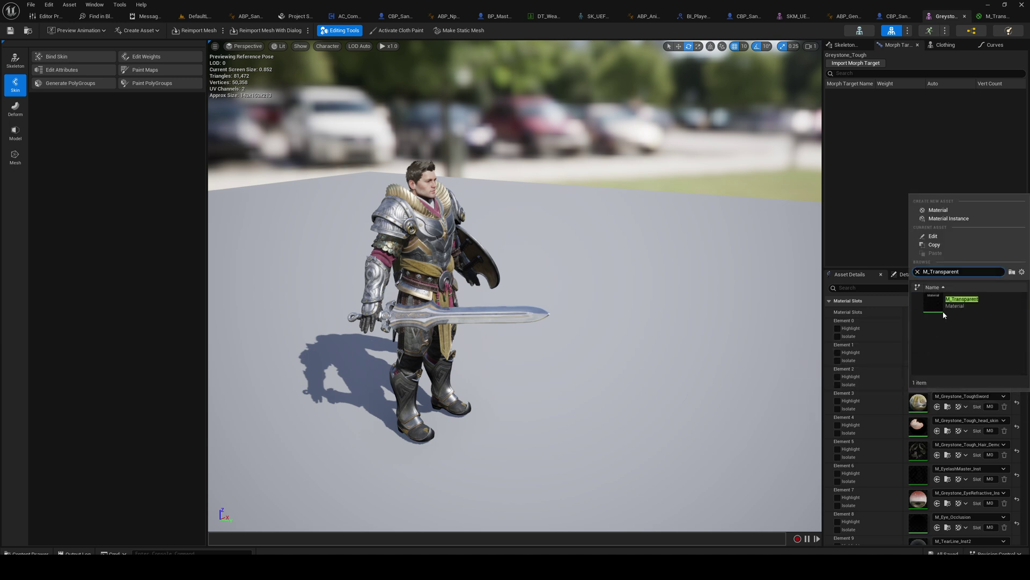
click(945, 307)
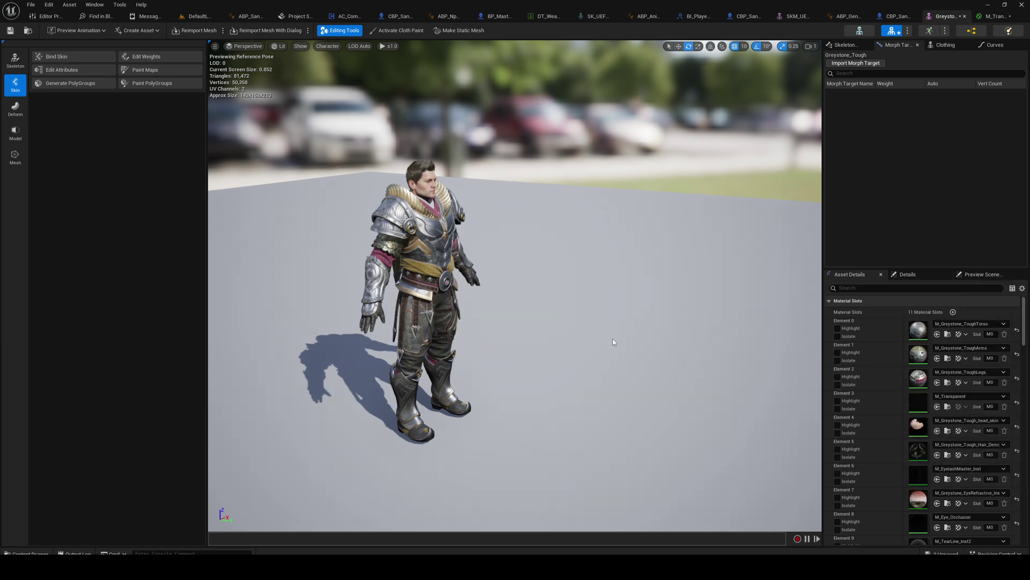
- Save the Greystone_Tough mesh and check the character from the front and side for the sword and shield
right_drag(605, 344, 456, 343)
key(d)
click(30, 4)
click(81, 61)
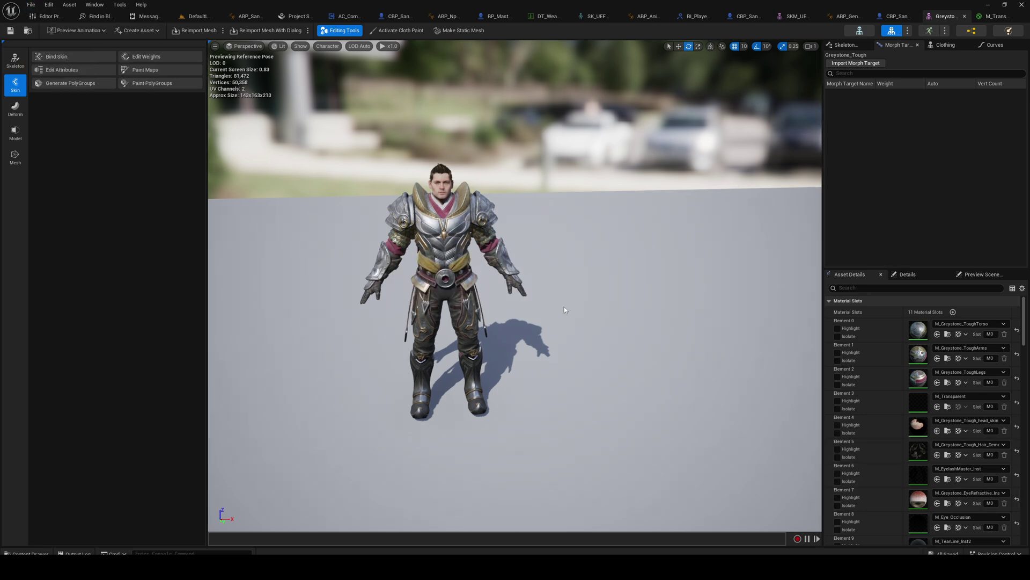
key(a)
right_drag(422, 309, 569, 309)
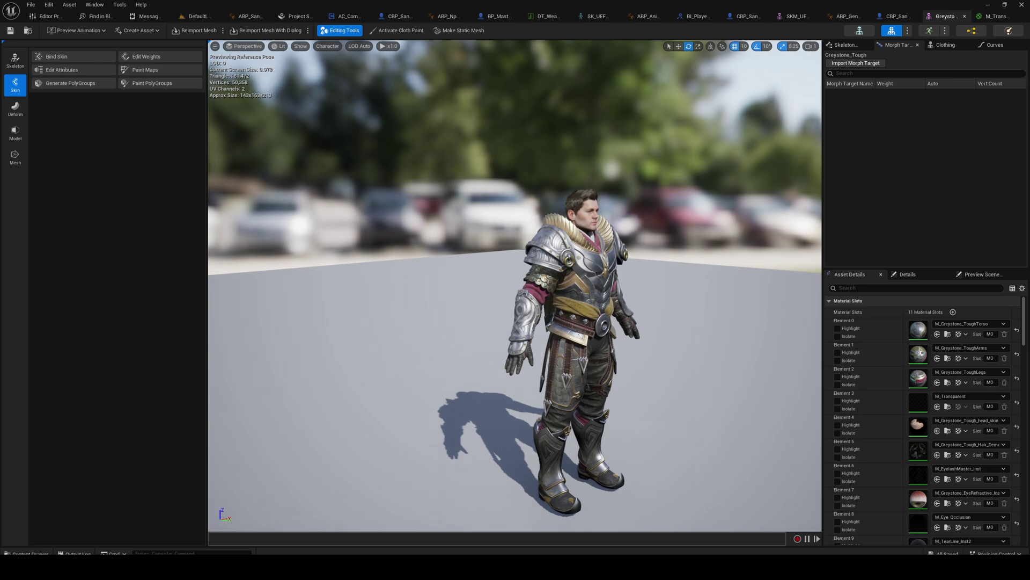
- Play DefaultLevel, test Greystone's movement and sword combat with the updated mesh, and end the play session
click(196, 16)
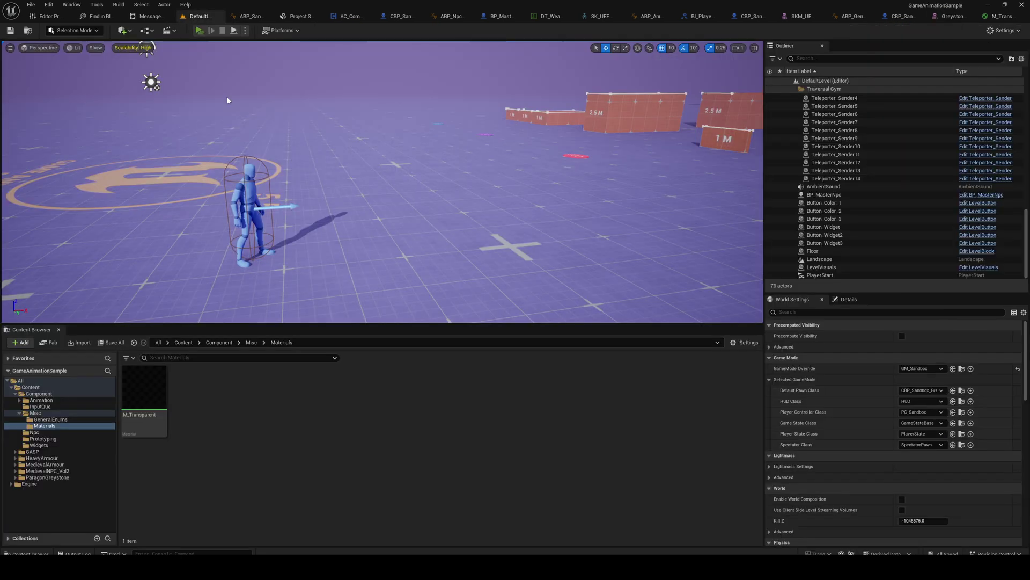
click(198, 30)
key(w)
key(a)
key(d)
key(w)
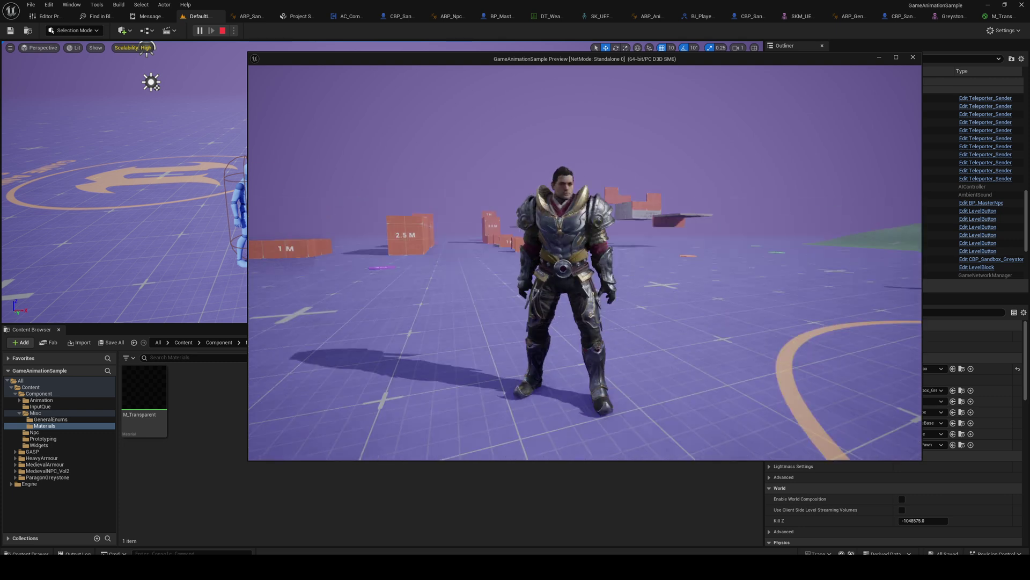
key(w)
key(d)
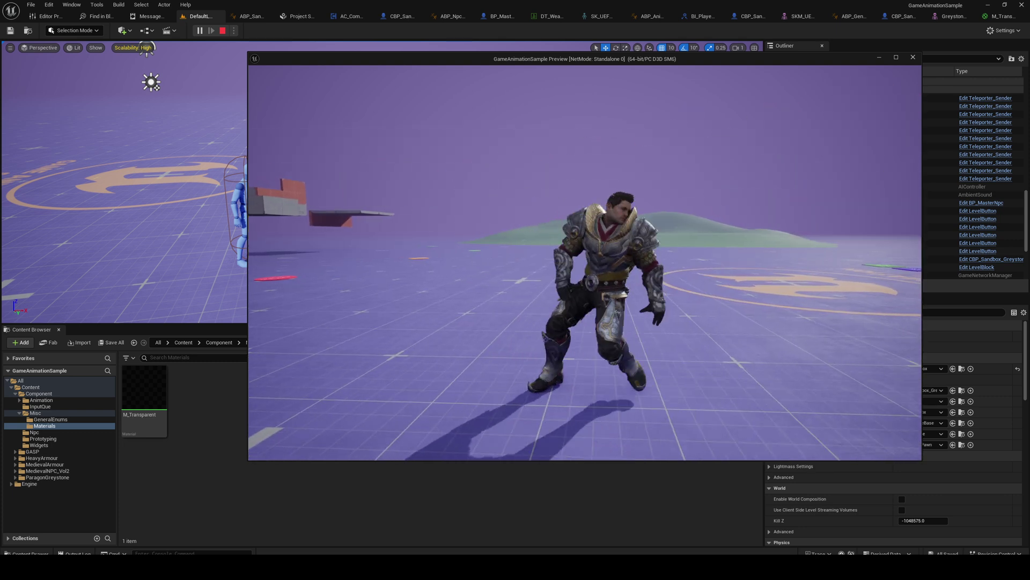
key(w)
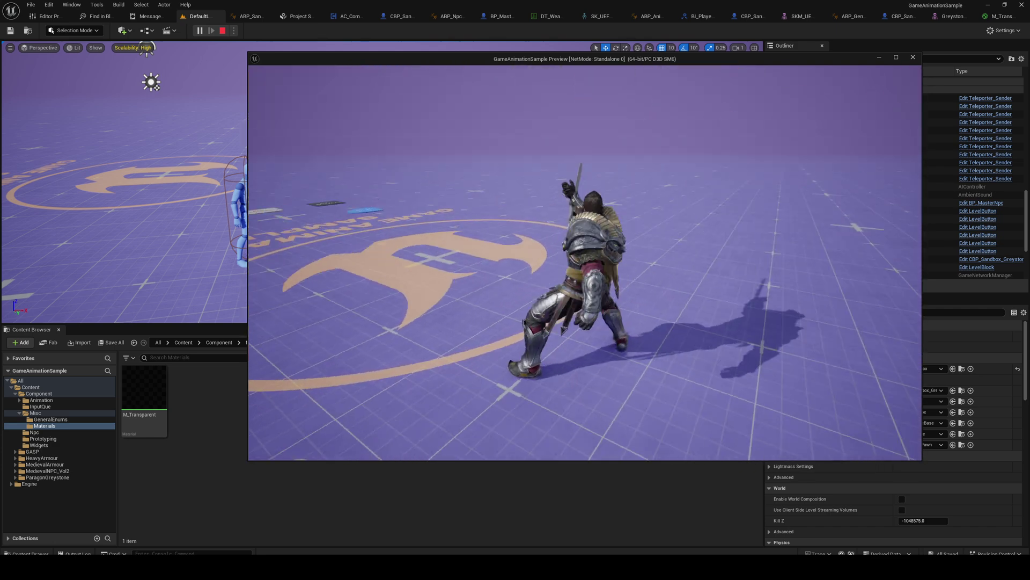
key(Escape)
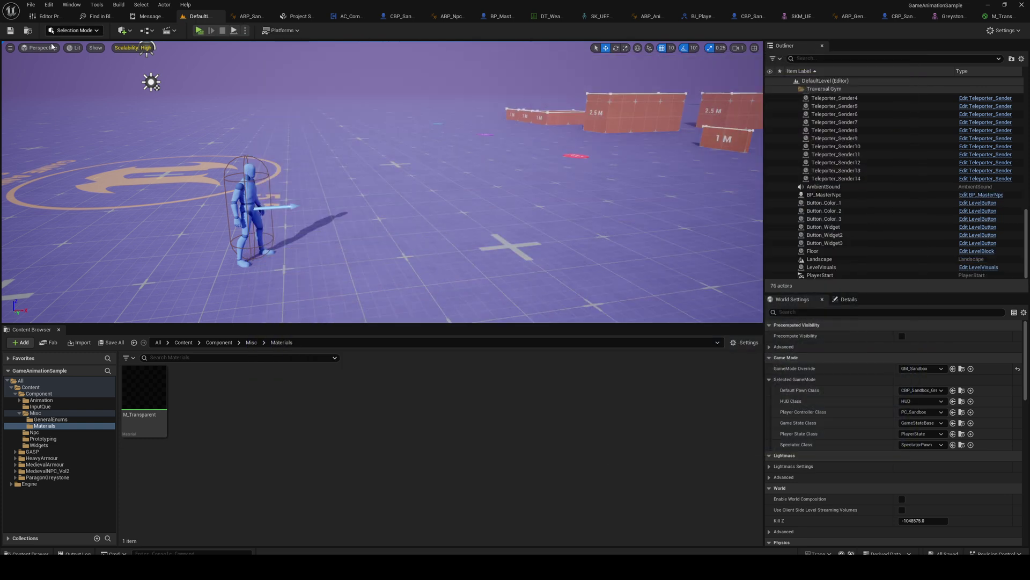
- Open the skeleton asset belonging to the Greystone_Tough mesh and show the full character from the front side
click(940, 19)
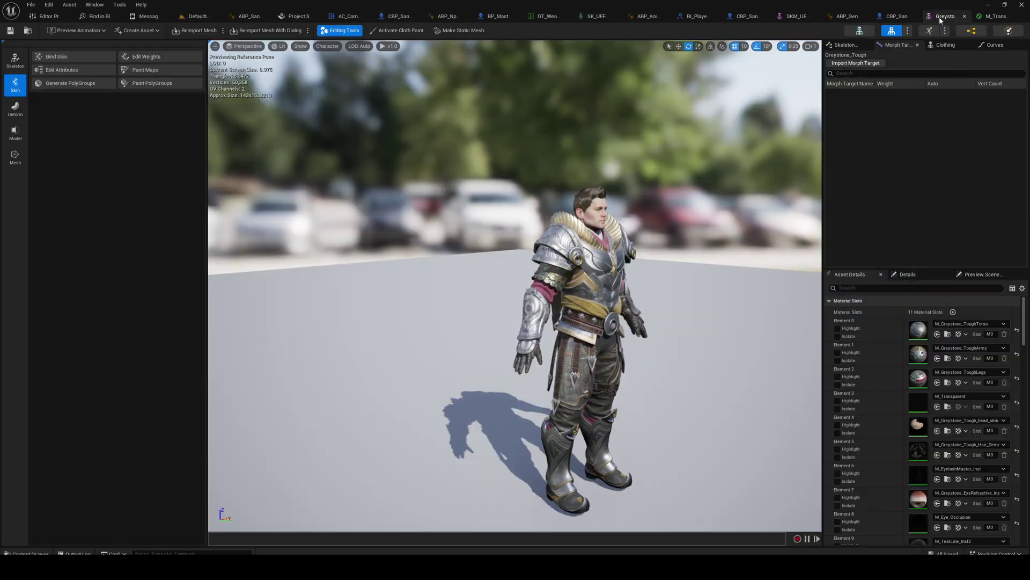
right_drag(515, 285, 644, 269)
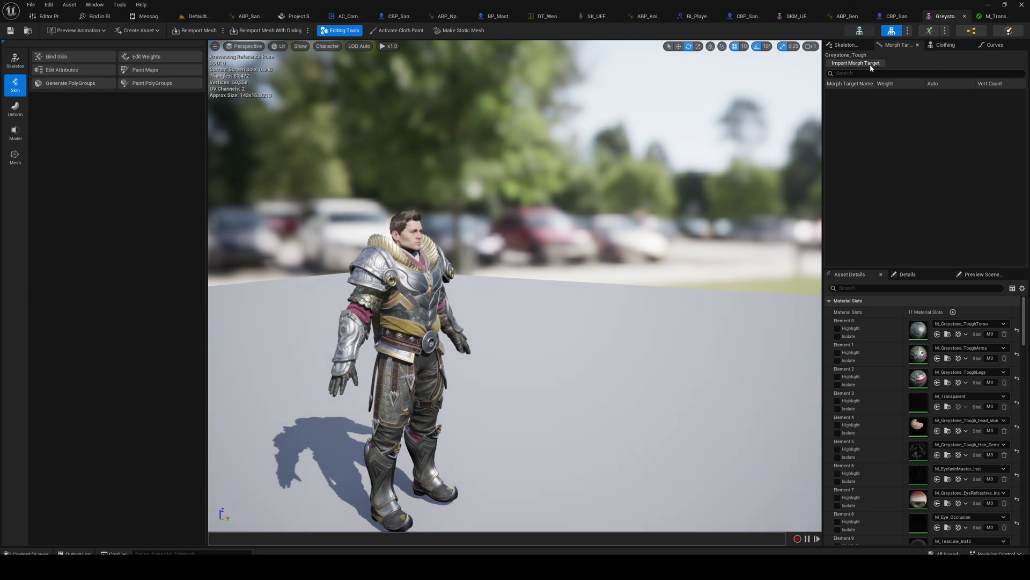
click(859, 30)
right_drag(523, 212, 618, 217)
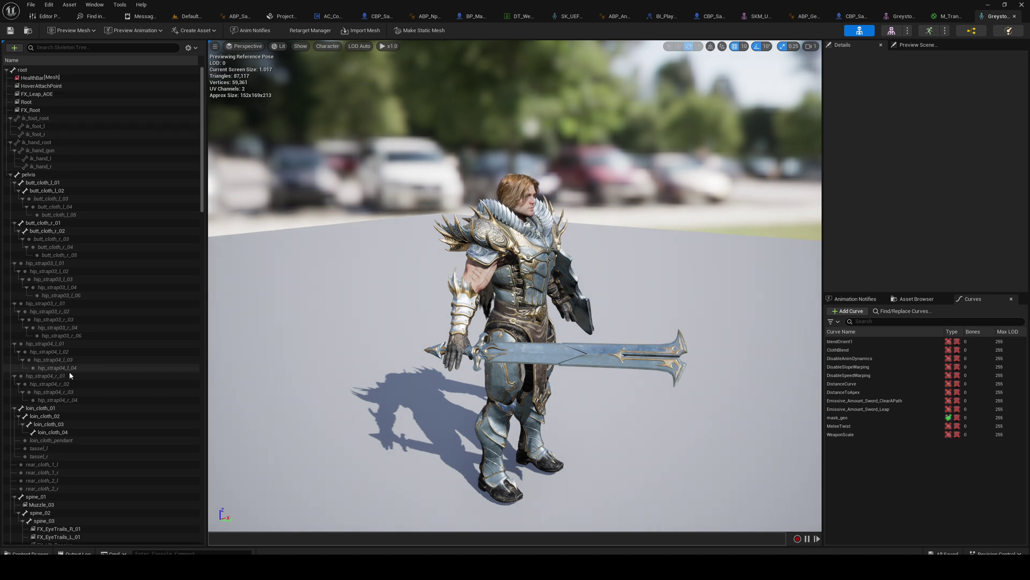
- Find the hand_r bone in the skeleton tree and add a socket named EquipSword to it
click(99, 50)
text(hand)
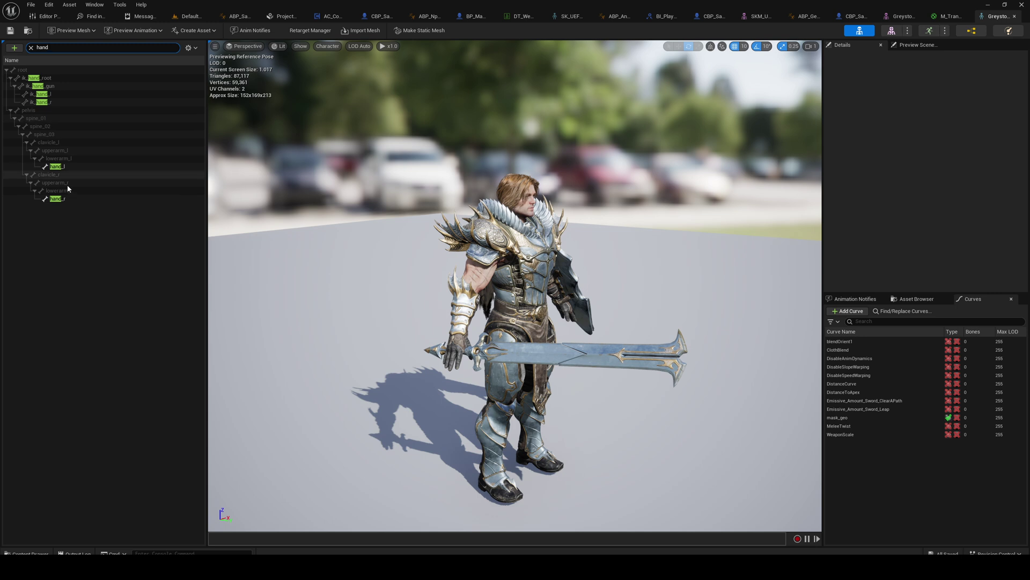
click(66, 199)
right_click(67, 199)
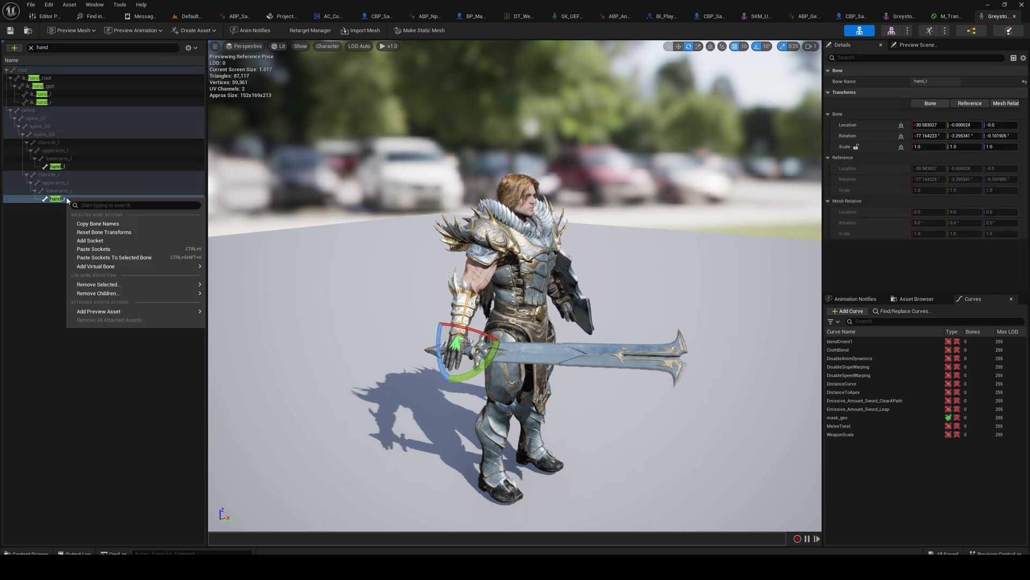
click(114, 240)
double_click(74, 208)
text(Equip)
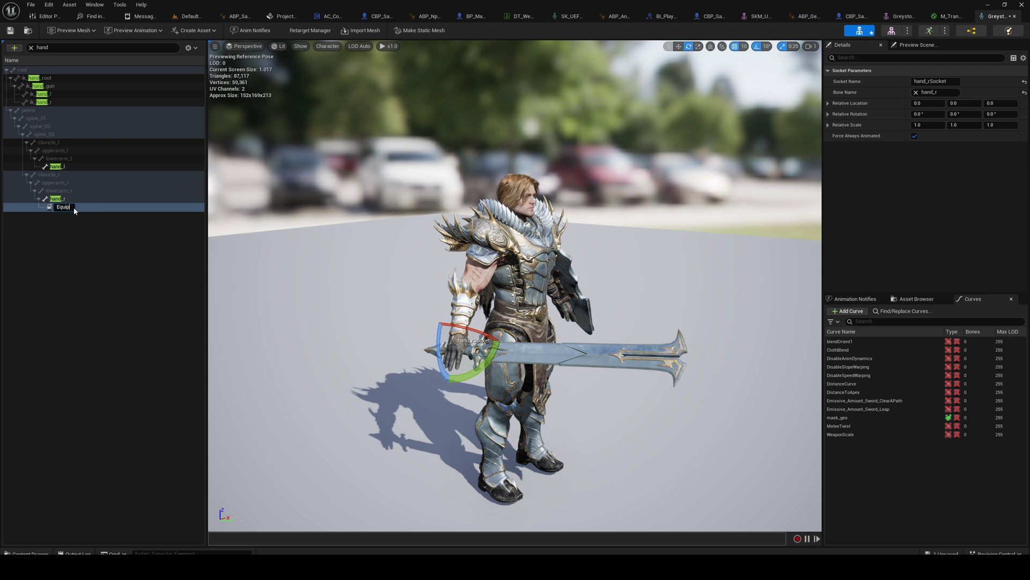
text(Sword)
key(Return)
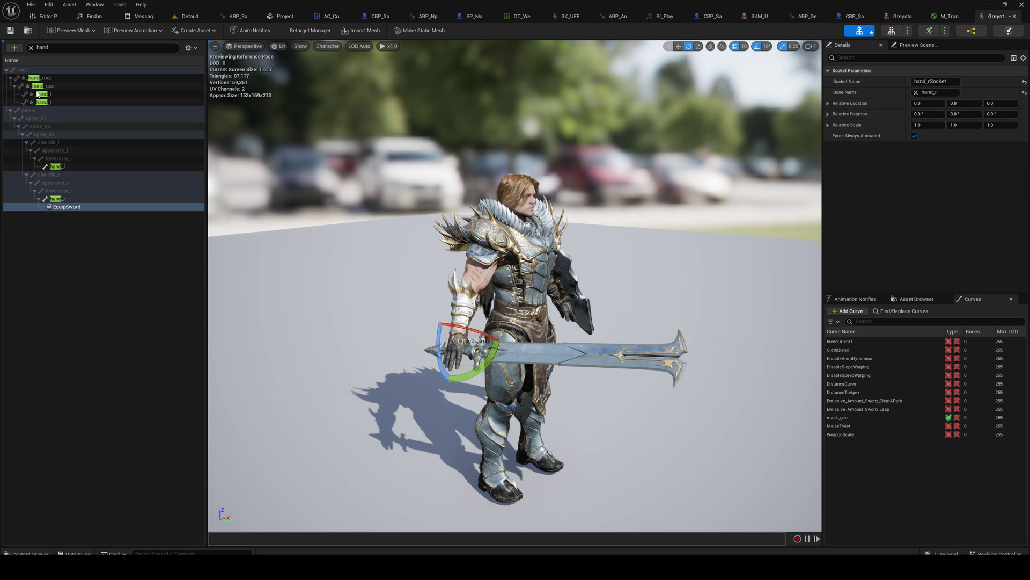
- Save all modified assets with the new hand socket
click(14, 29)
click(31, 5)
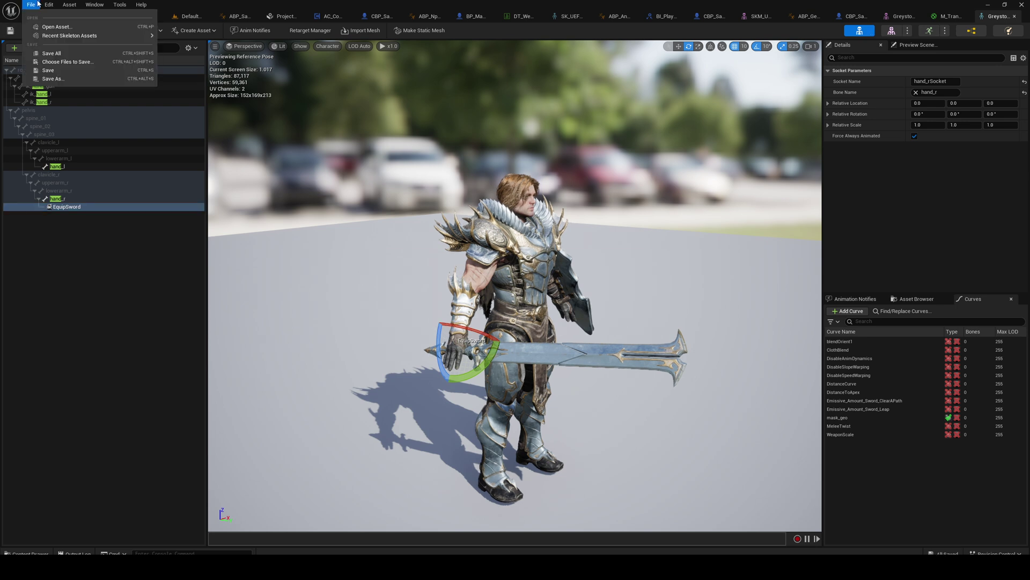
click(74, 56)
- Attach a sword static mesh, searched with SM_Swo, to the EquipSword socket as a preview asset
click(67, 206)
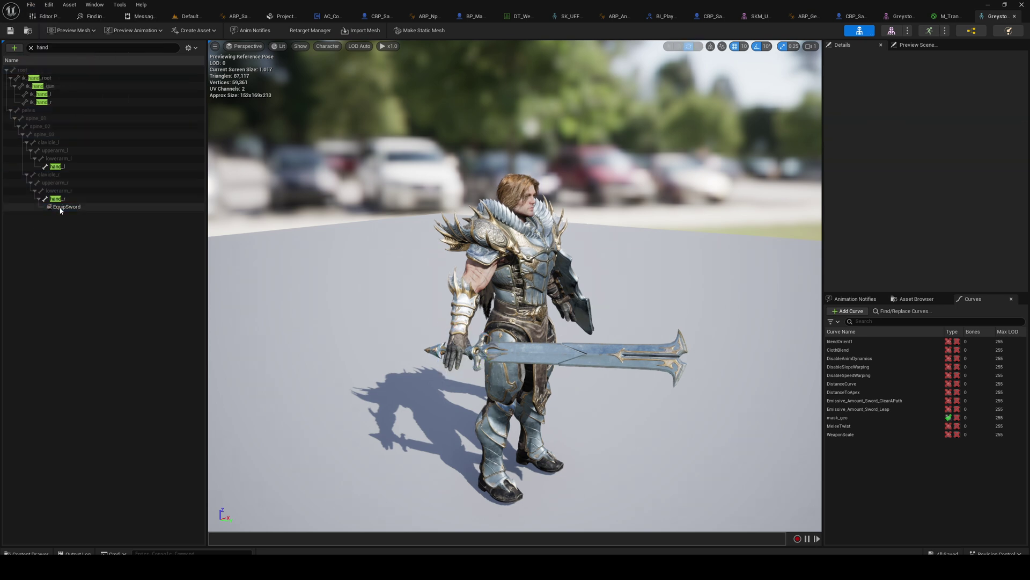
double_click(74, 206)
click(101, 296)
click(114, 208)
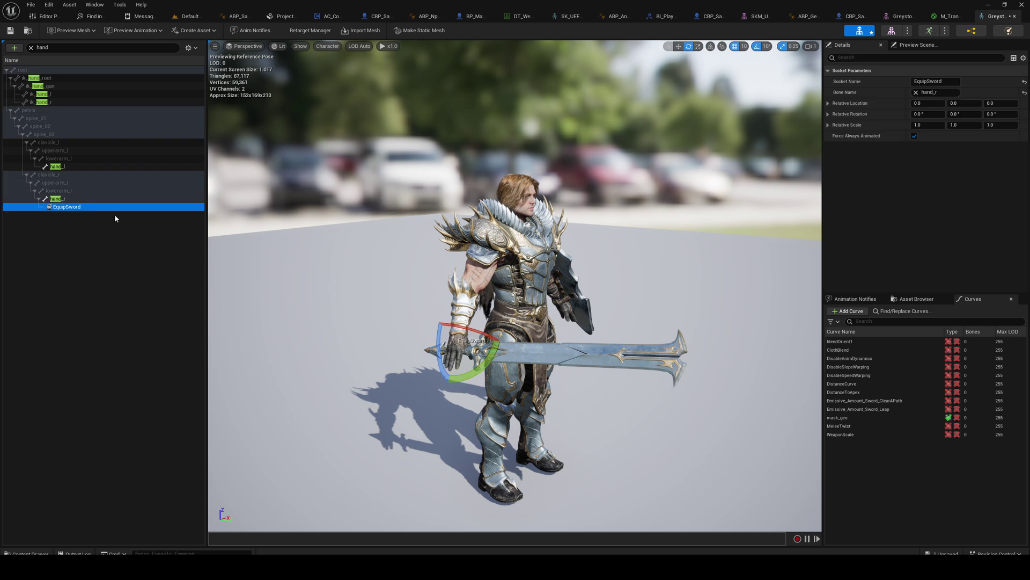
right_drag(430, 266, 397, 280)
right_click(83, 207)
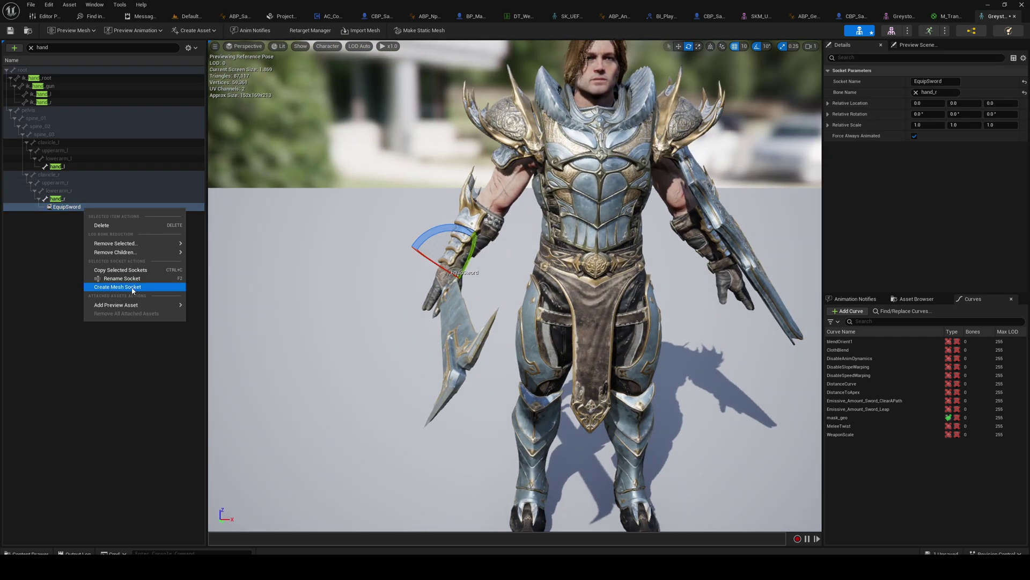
mouse_move(140, 306)
text(SM_Swo)
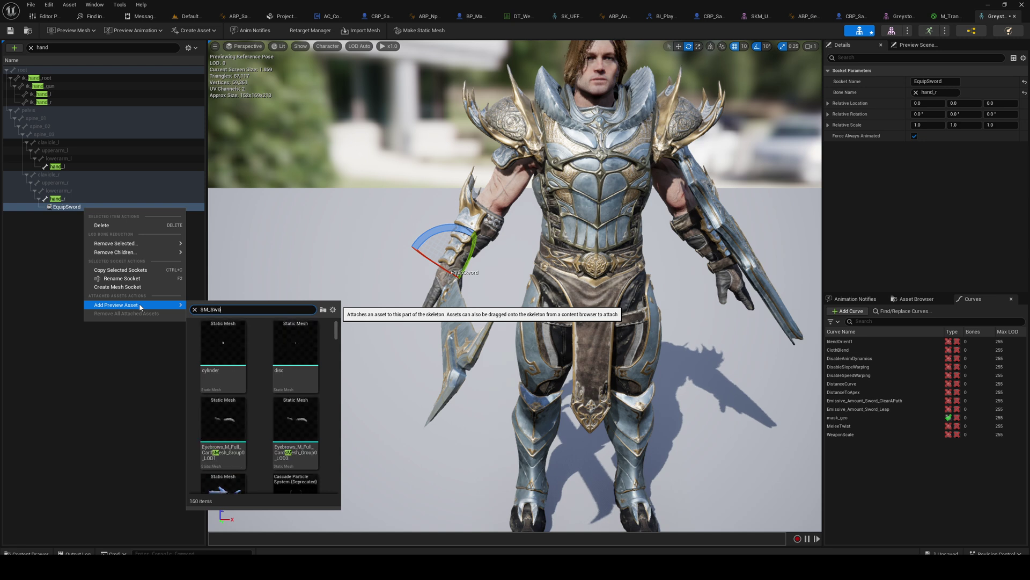
click(208, 355)
right_drag(422, 267, 405, 299)
scroll(430, 224, down, 4)
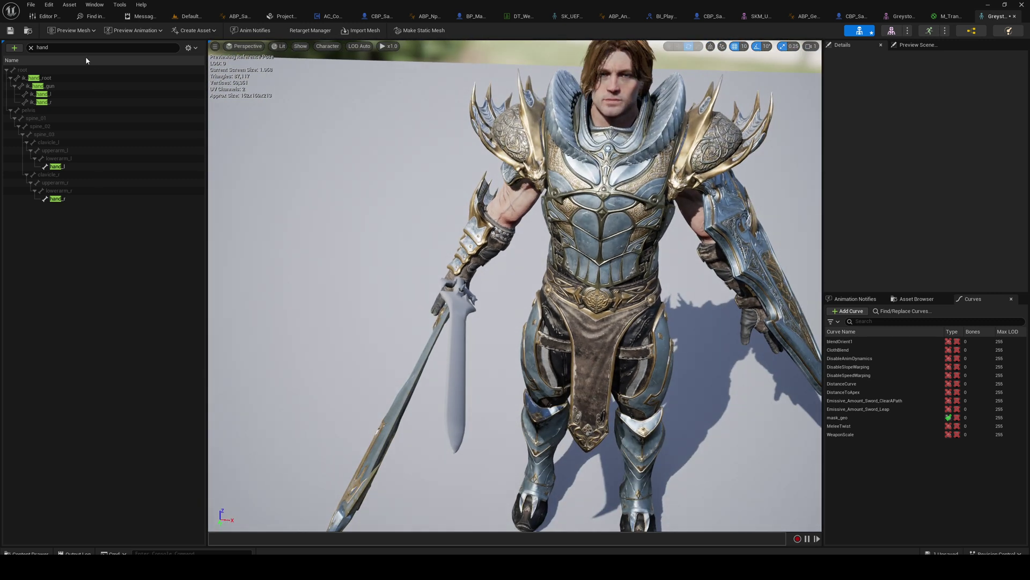
- Rotate the EquipSword socket to about 0°, 10° and 91° to align the preview sword with the built-in sword
text(eq)
click(67, 142)
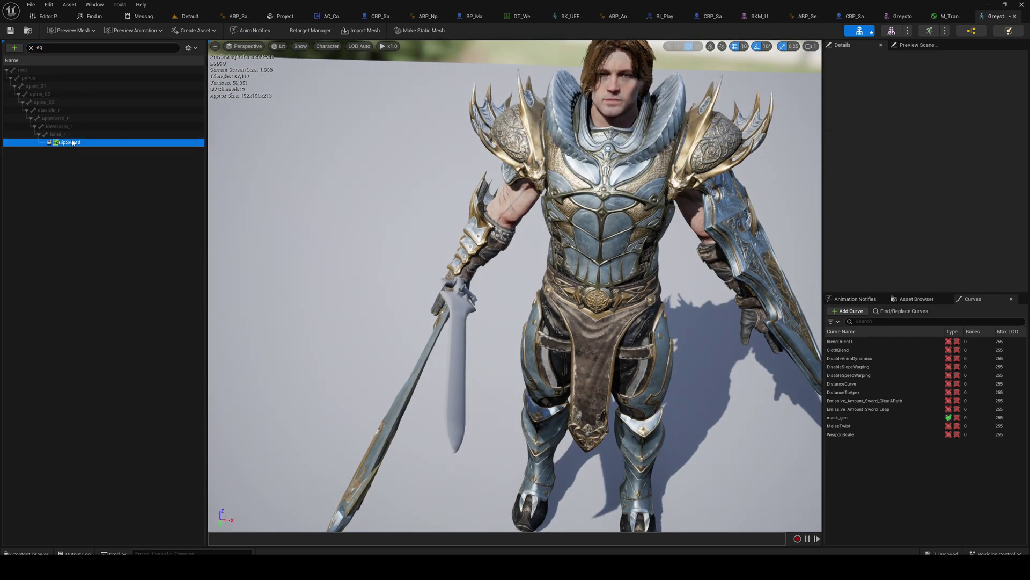
right_drag(384, 185, 456, 221)
drag(423, 178, 433, 184)
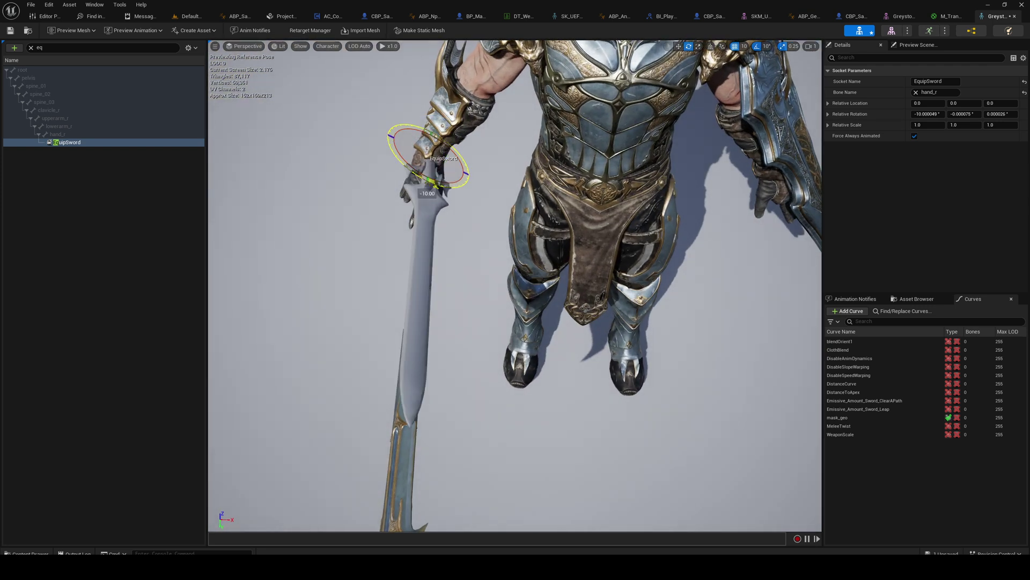
right_drag(385, 199, 407, 177)
drag(426, 167, 488, 228)
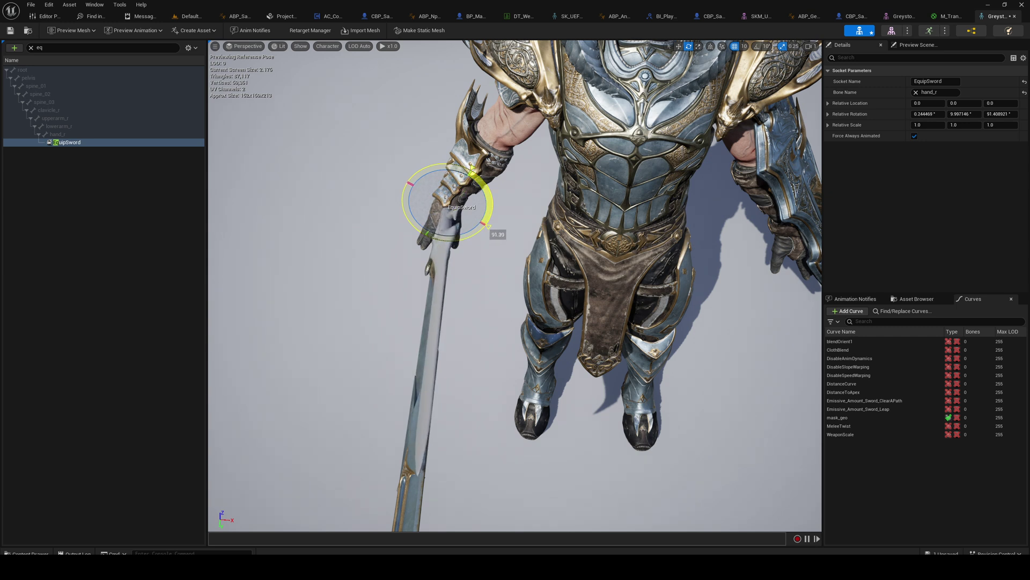
- Move the EquipSword socket to about -7.8, 3.2, -3.8 so the sword sits in the hand, and save all assets
right_drag(422, 170, 429, 150)
key(w)
drag(324, 181, 301, 230)
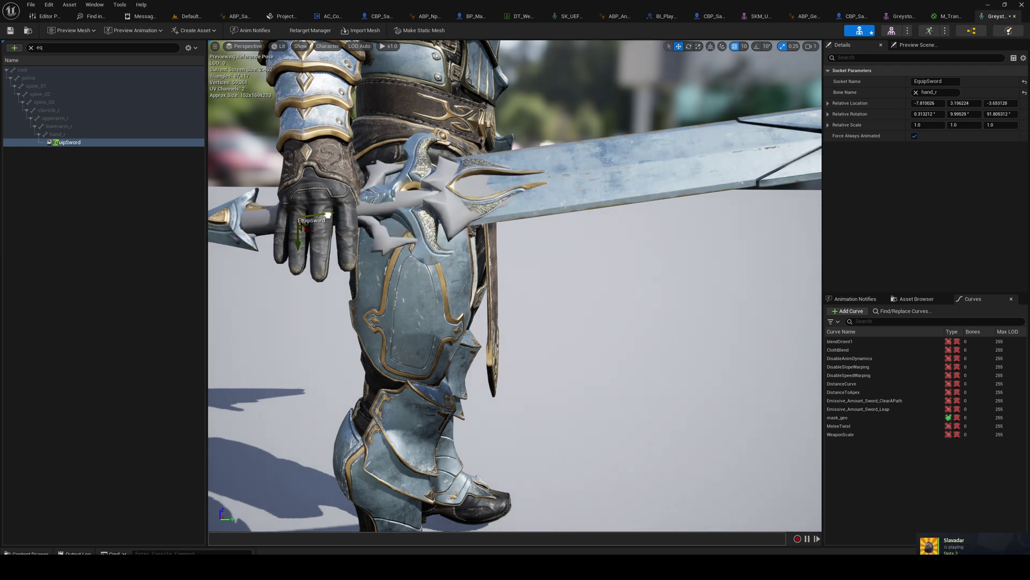
click(10, 31)
right_drag(515, 285, 483, 305)
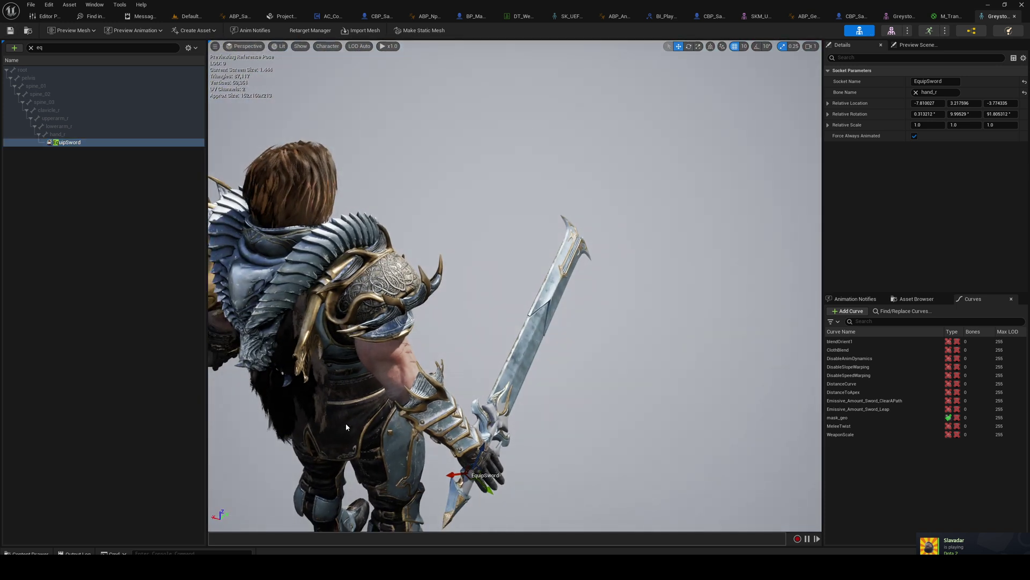
click(12, 30)
click(31, 4)
click(44, 55)
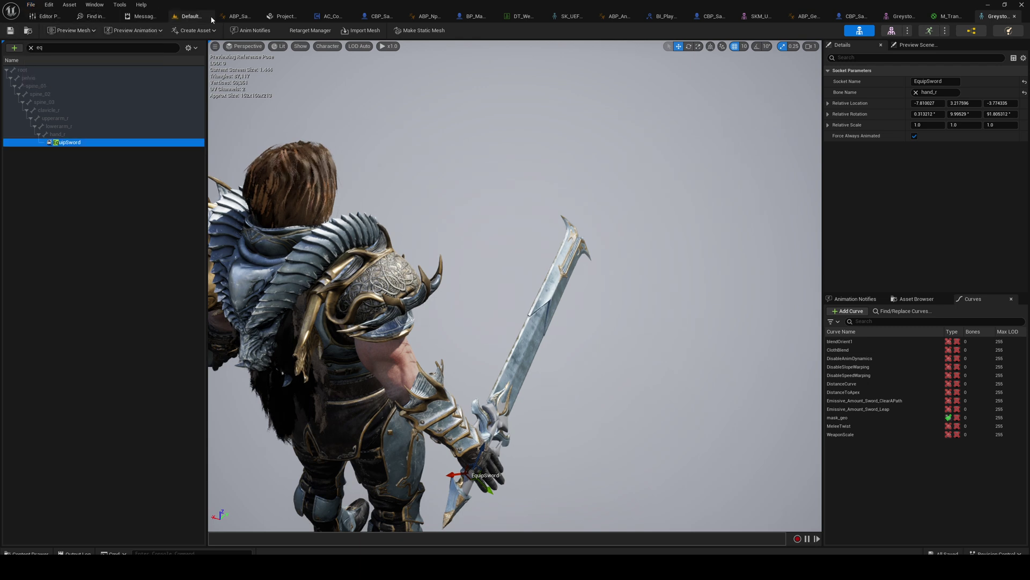
- Open the AC_Combat blueprint and locate the key 1 input event that equips the sword
click(337, 18)
scroll(485, 318, down, 6)
right_drag(506, 328, 413, 166)
scroll(406, 255, up, 4)
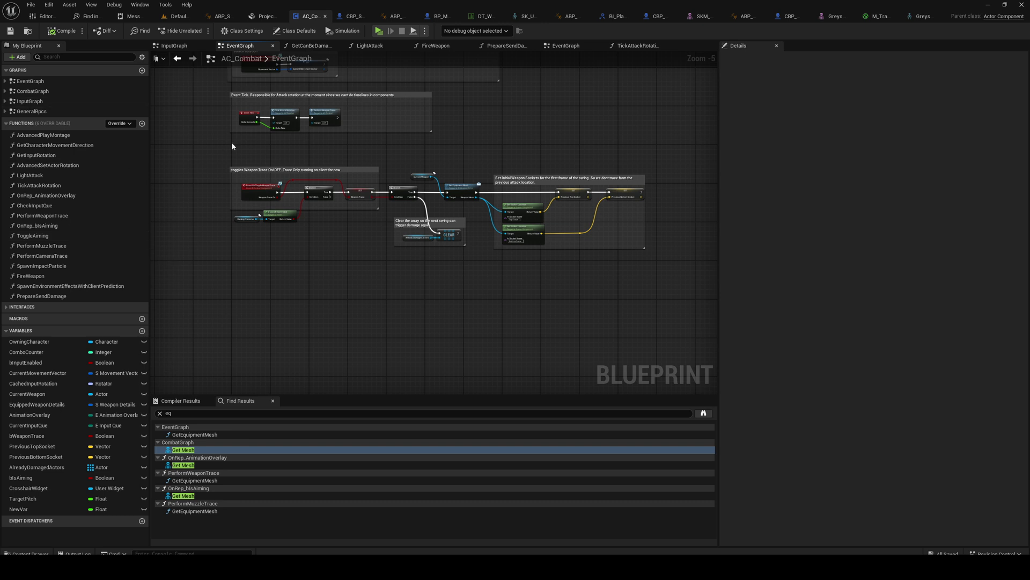
right_drag(232, 147, 252, 214)
double_click(44, 81)
right_drag(413, 130, 433, 247)
click(242, 411)
key(BackSpace)
key(BackSpace)
text(1)
double_click(212, 510)
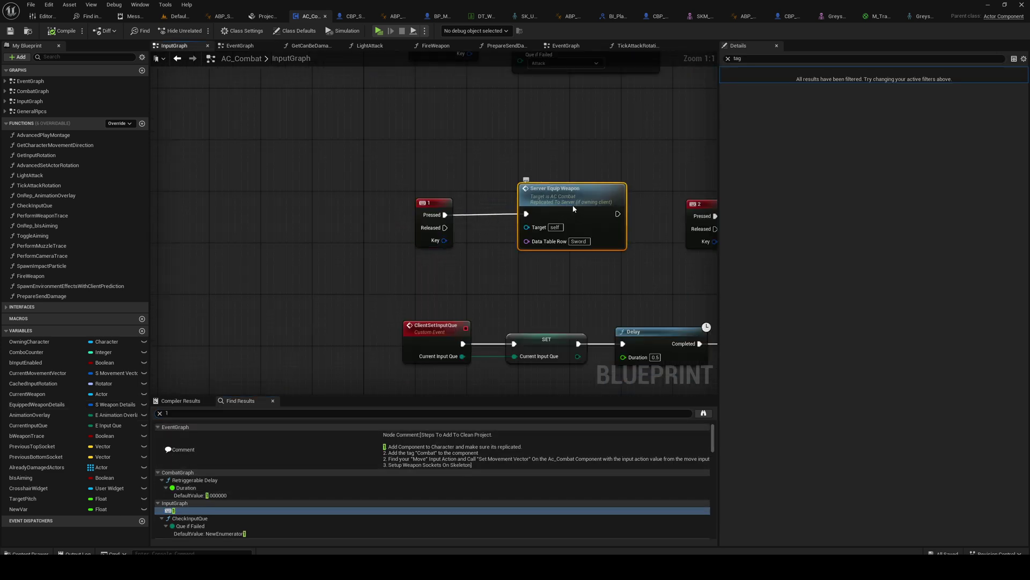
- Open the Server Equip Weapon event and follow its logic to the Attach Actor To Component node
double_click(573, 208)
right_drag(574, 300, 6, 287)
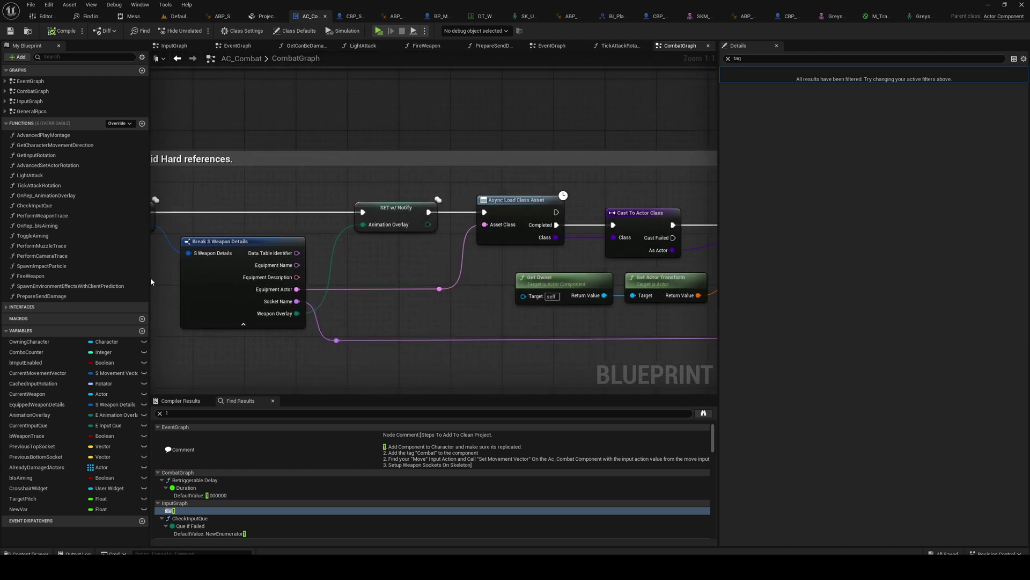
scroll(470, 245, down, 3)
right_drag(471, 244, 304, 248)
right_drag(626, 230, 401, 234)
scroll(401, 234, up, 2)
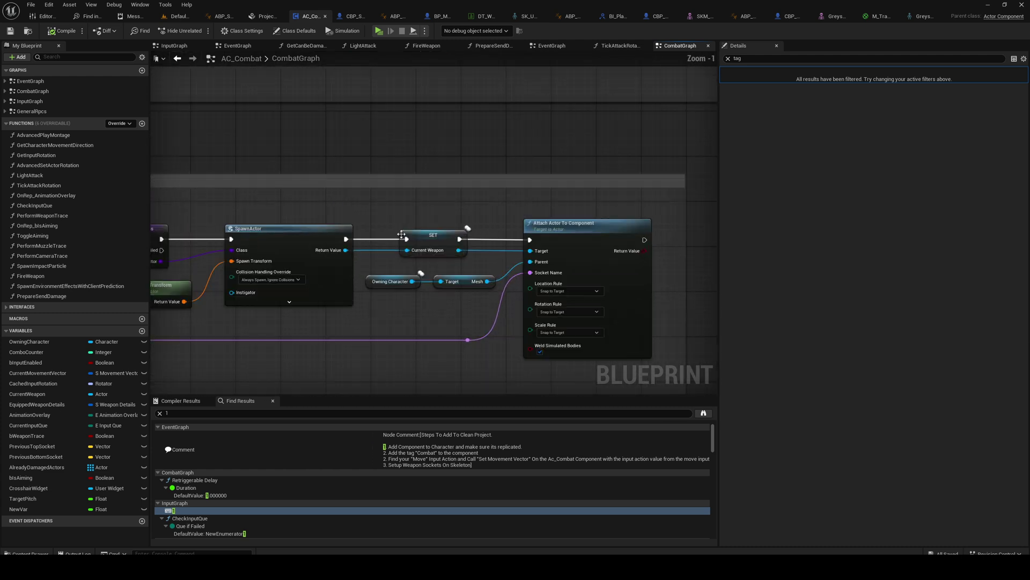
- Widen the equip comment box and move the Attach Actor To Component, Mesh and socket name reroute nodes away from the Current Weapon setter
drag(365, 272, 530, 262)
click(476, 296)
right_drag(478, 253, 324, 243)
drag(323, 222, 448, 368)
shift+click(313, 330)
drag(410, 233, 455, 232)
drag(530, 188, 757, 188)
scroll(486, 243, down, 3)
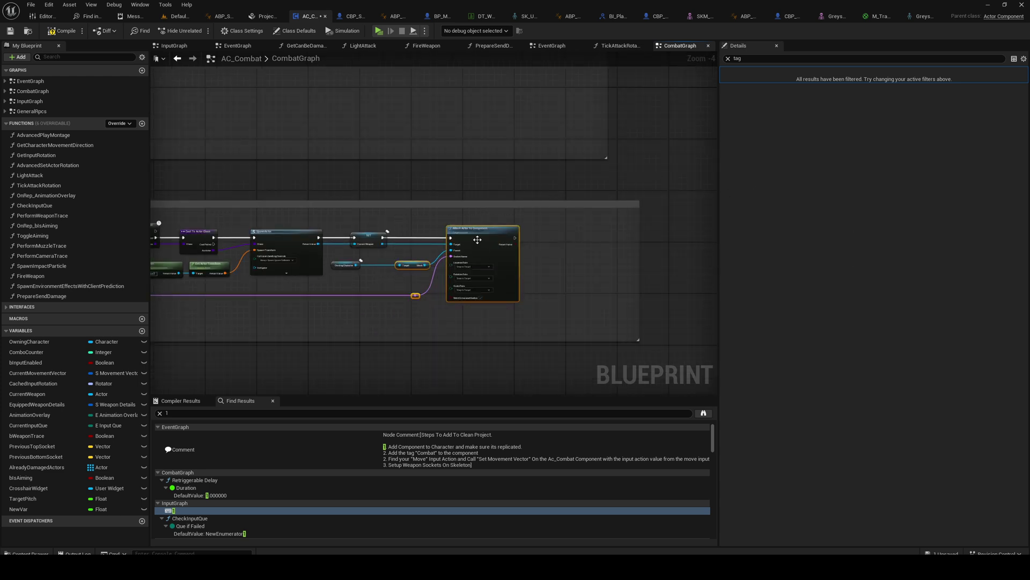
drag(477, 239, 543, 243)
drag(462, 206, 455, 200)
- Compare the meshes used by the CharacterMesh0 and Manny components in the CBP_Sandbox_Greystone blueprint
right_drag(379, 150, 872, 162)
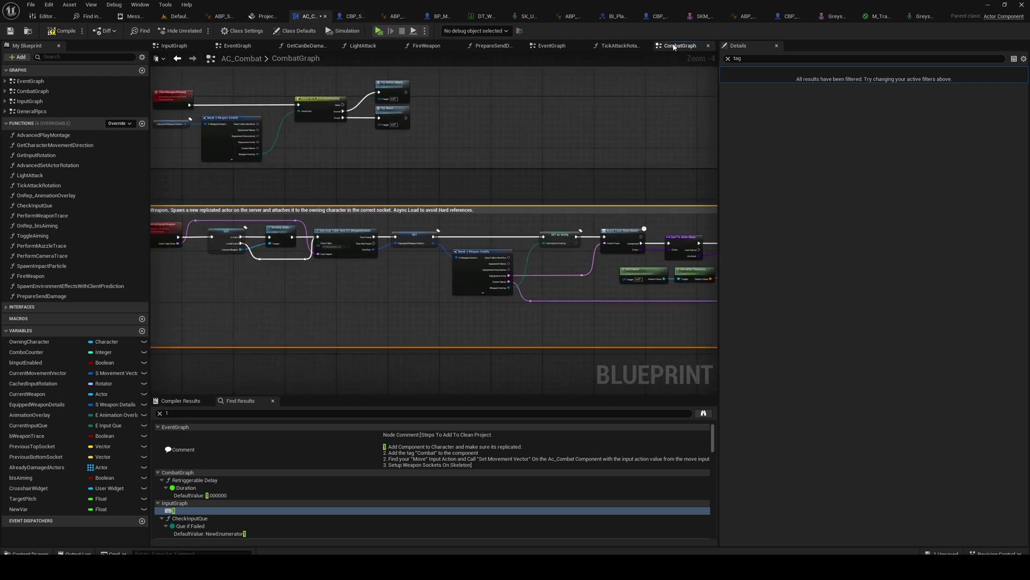
click(791, 20)
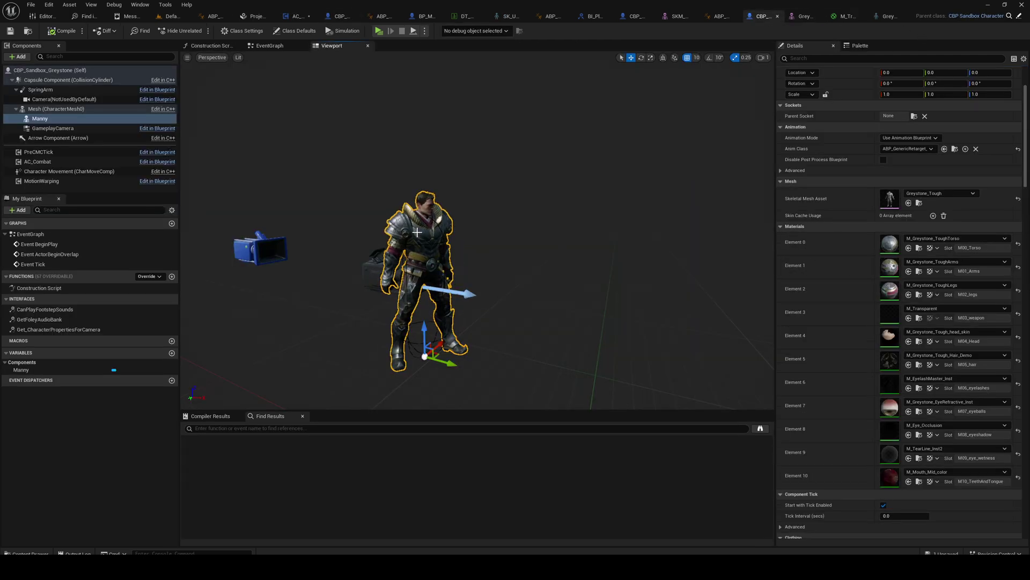
click(57, 109)
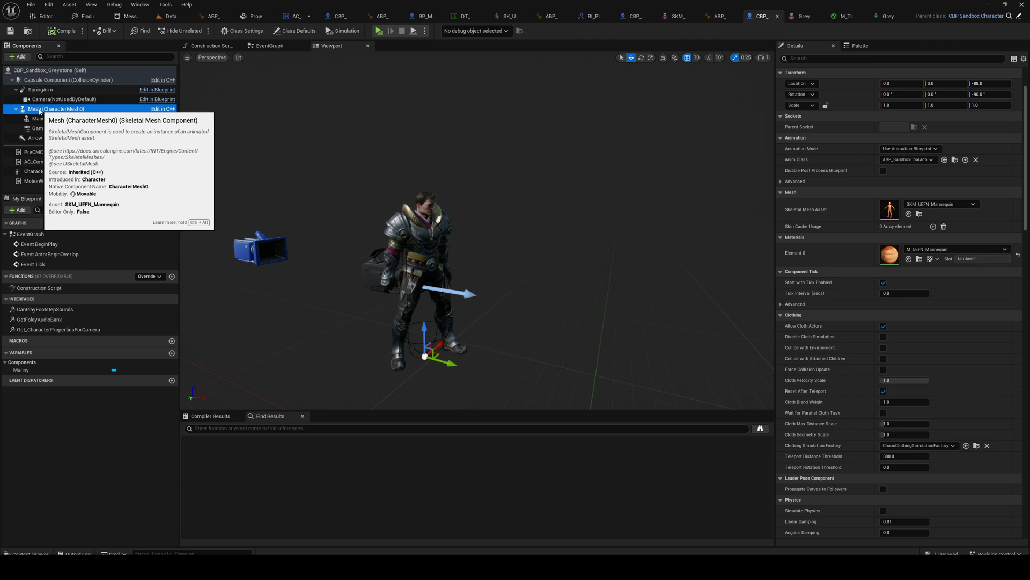
click(44, 119)
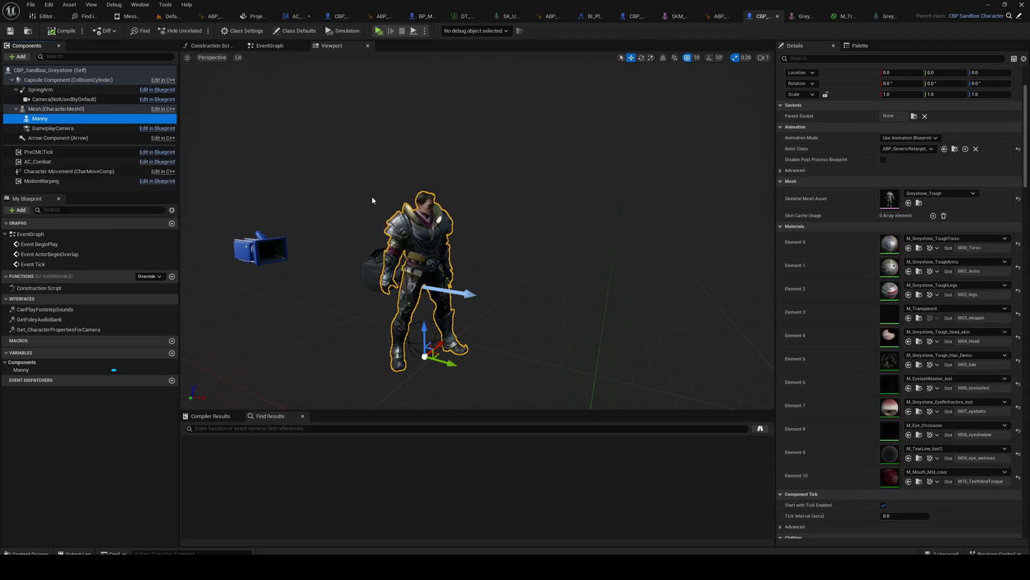
- Find the BI_Player interface among all project content, locate it in the Component folder, and rename it BI_PlayerCharacter
click(170, 16)
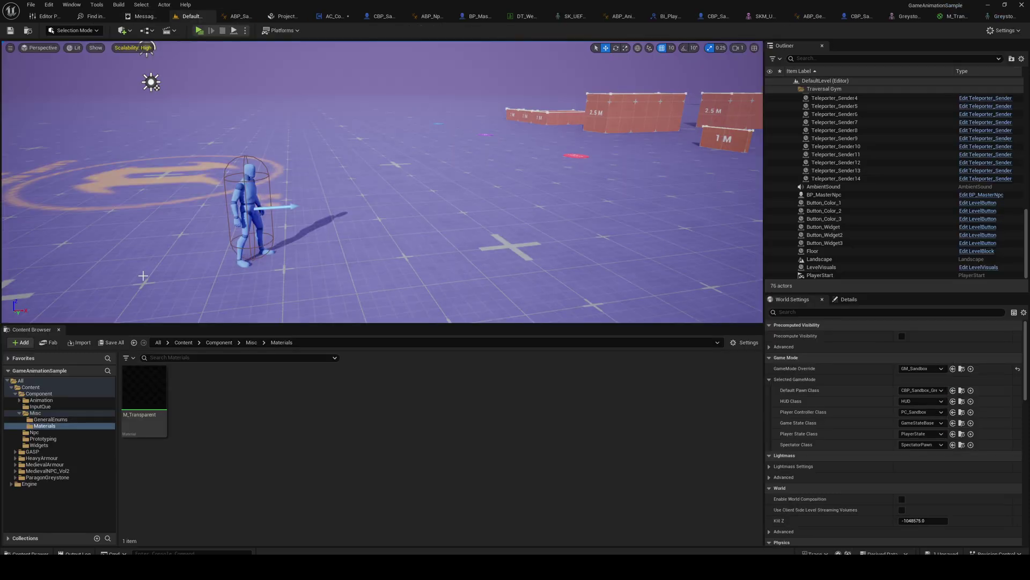
click(56, 387)
click(171, 356)
text(BI_Player)
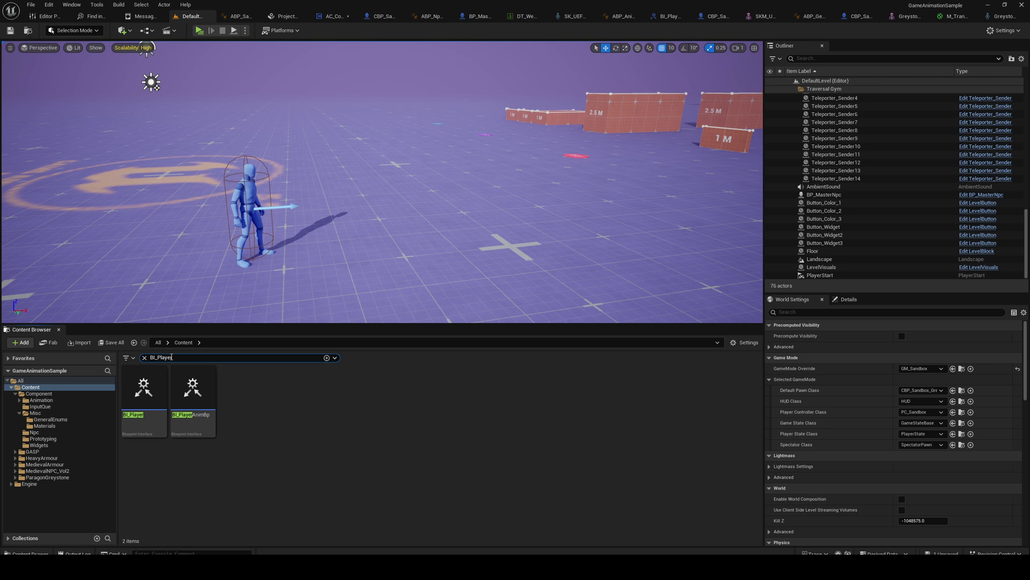
right_click(148, 413)
click(198, 299)
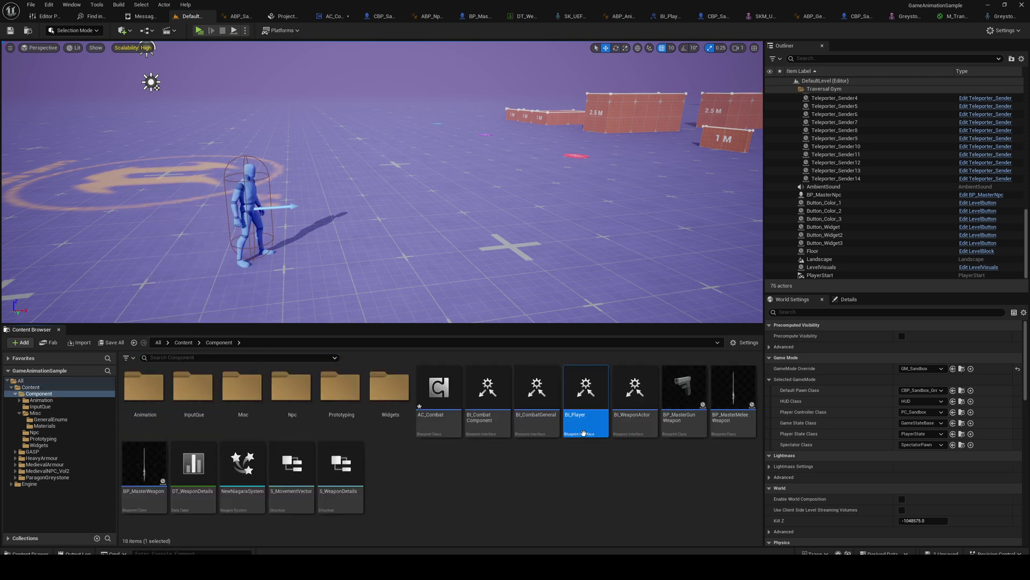
key(F2)
text(Character)
key(Return)
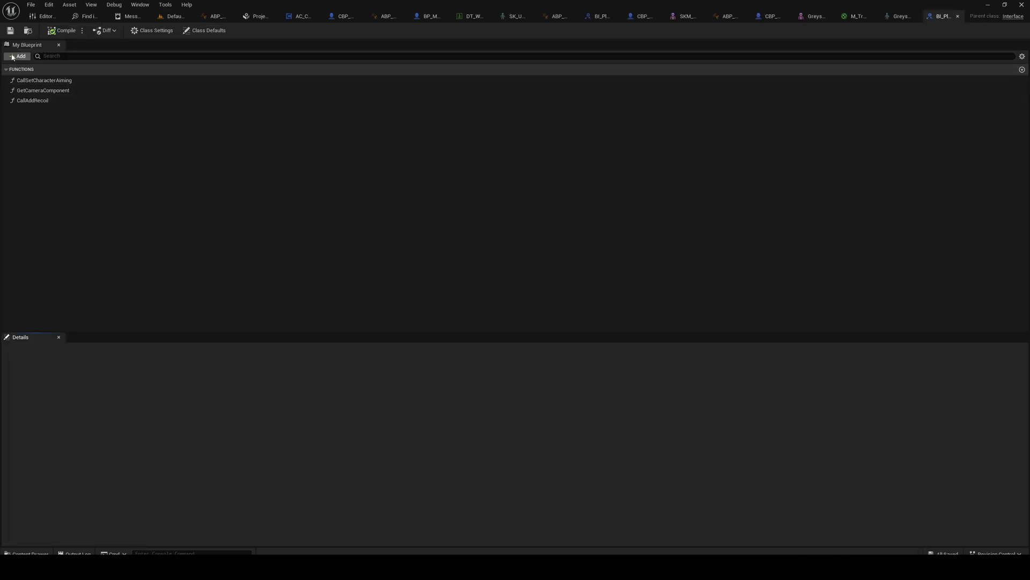
- Add a function named GetBodyMesh to the BI_PlayerCharacter interface
click(21, 56)
click(33, 87)
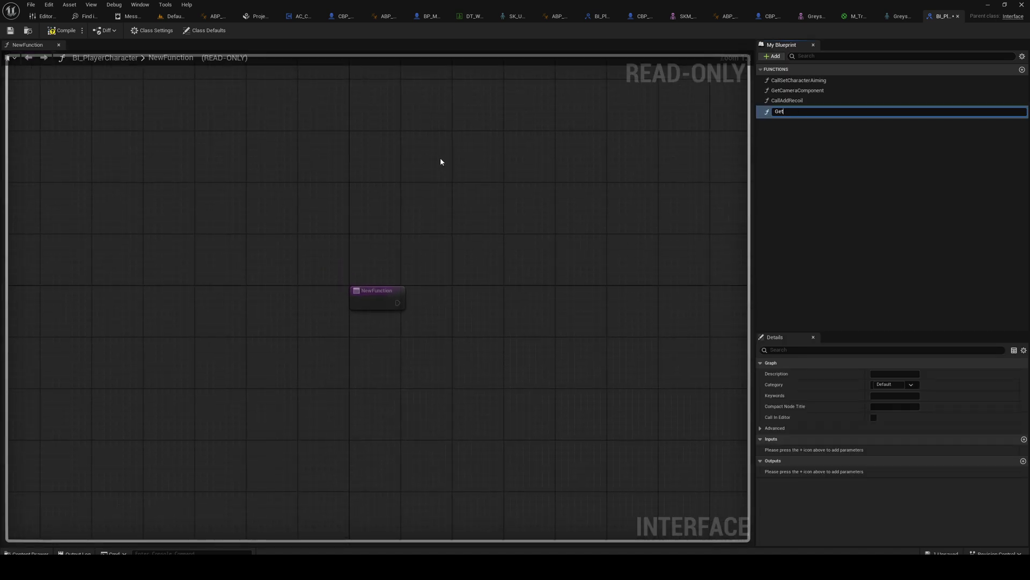
text(GetBodyMesh)
key(Return)
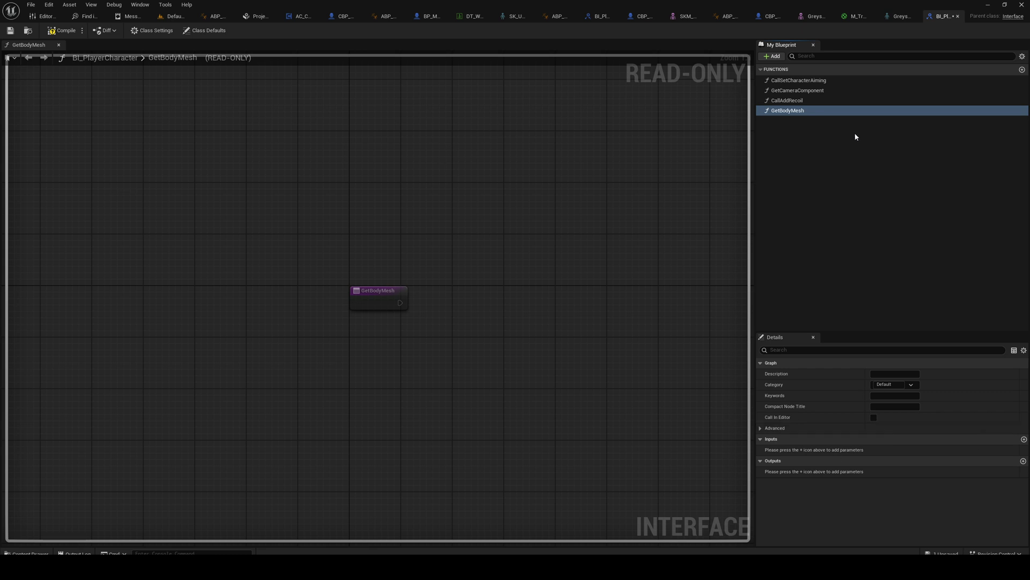
- Give GetBodyMesh an output named BodyMesh of type Skeletal Mesh Component and save all assets
click(1023, 460)
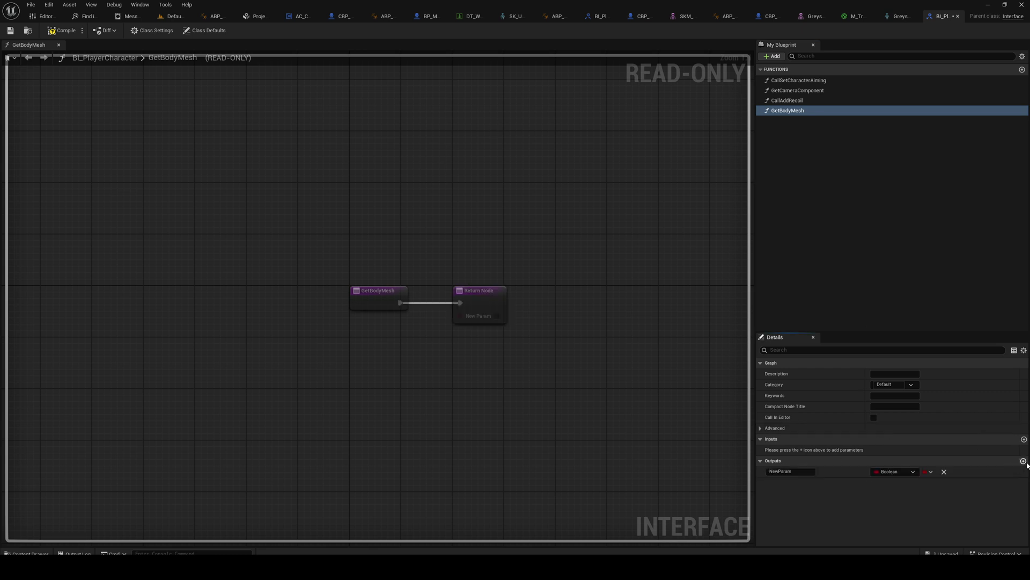
click(897, 472)
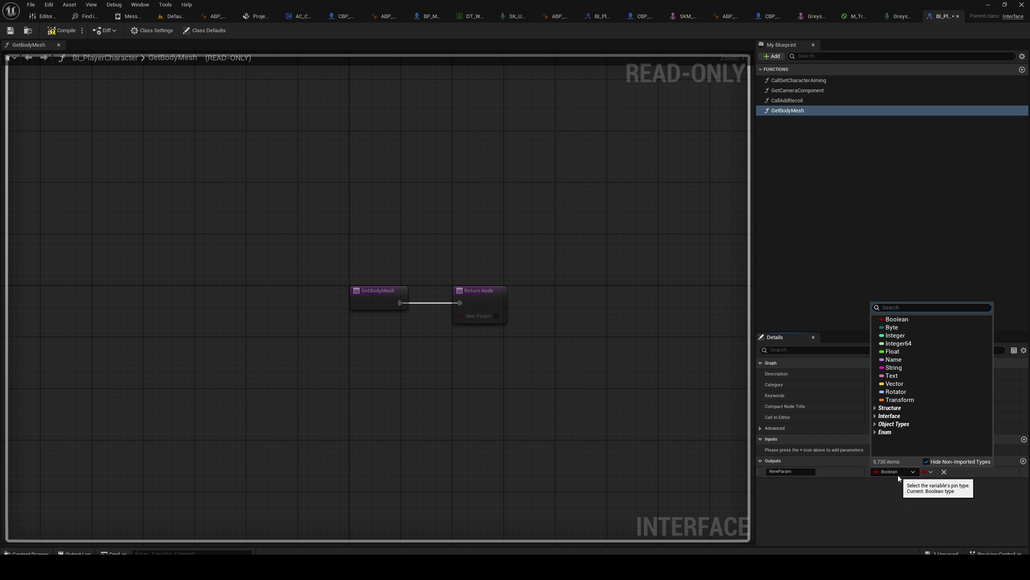
text(SkeletalMeshCo)
mouse_move(930, 343)
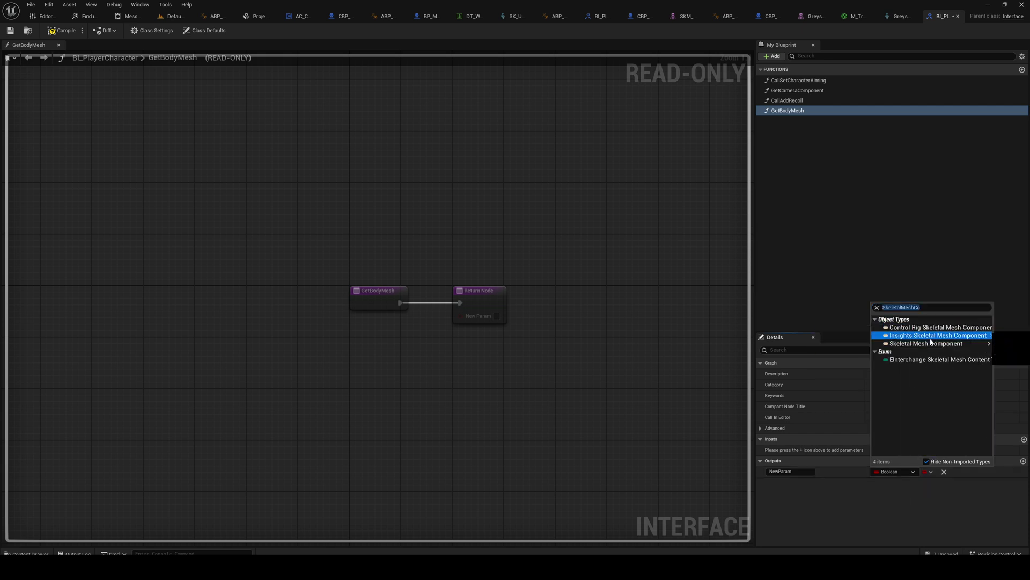
click(841, 344)
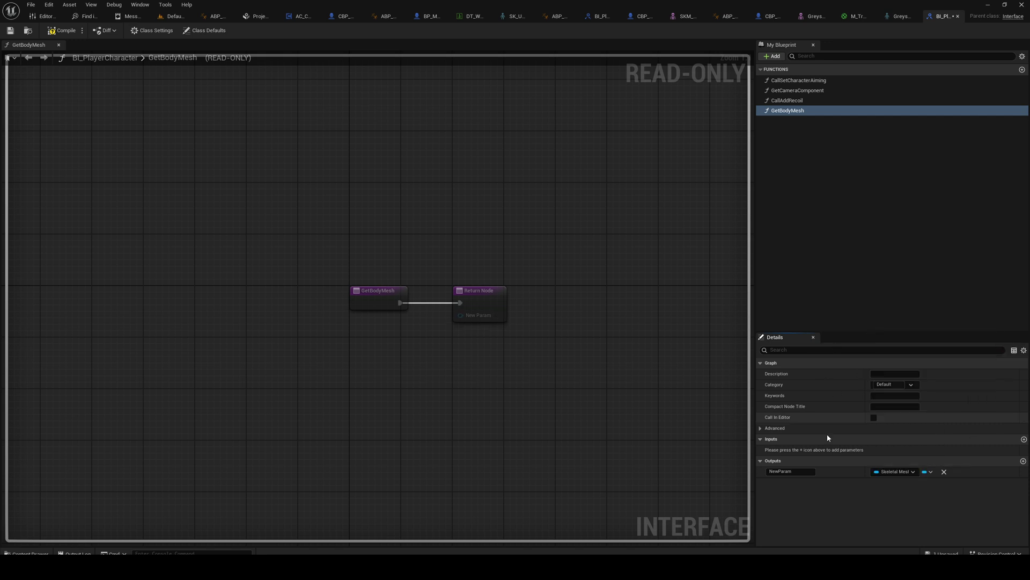
drag(800, 471, 516, 462)
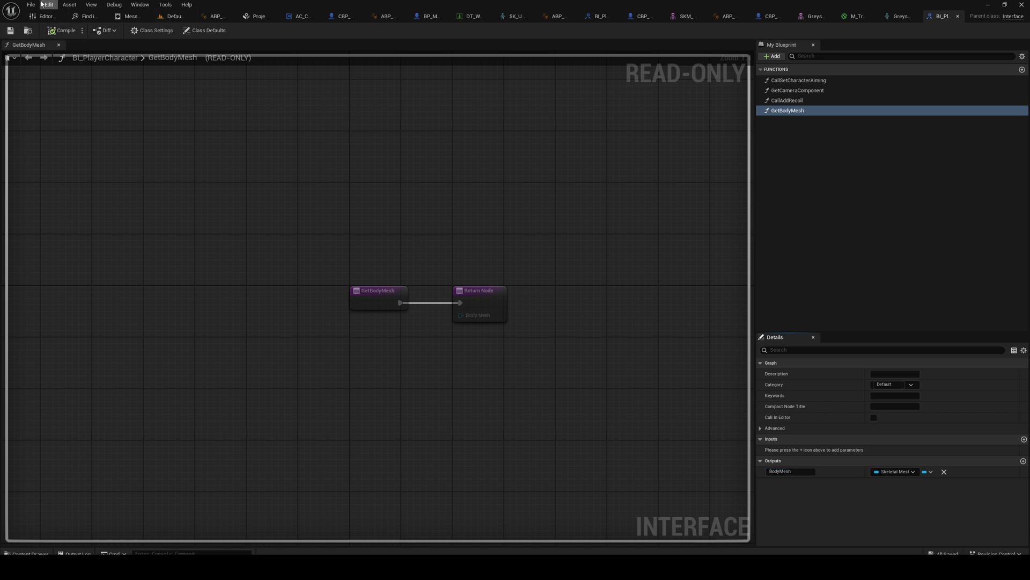
click(40, 3)
mouse_move(30, 6)
click(49, 62)
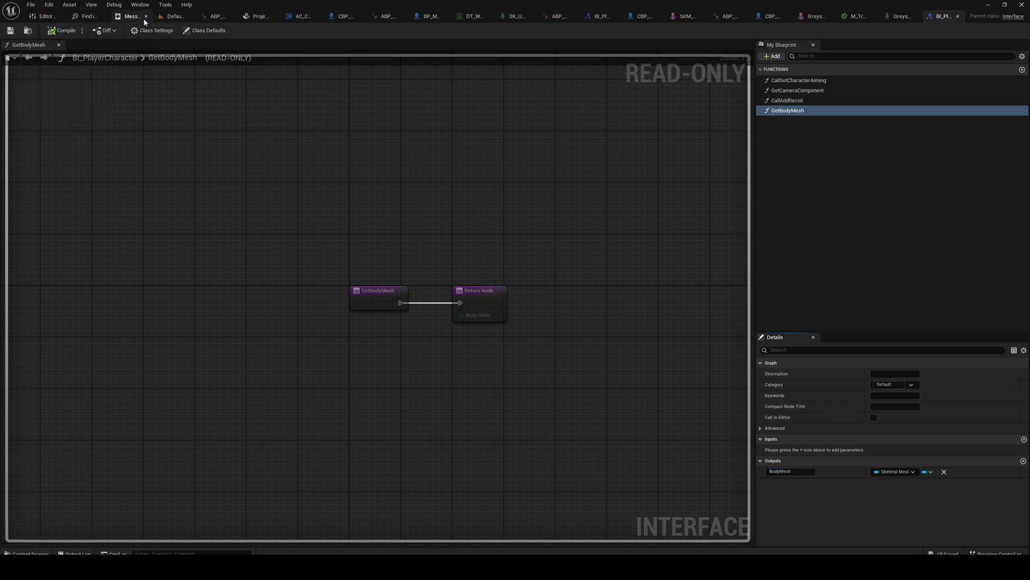
- Open the CBP_SandboxCharacter blueprint from the GASP Blueprints folder
click(173, 16)
click(16, 413)
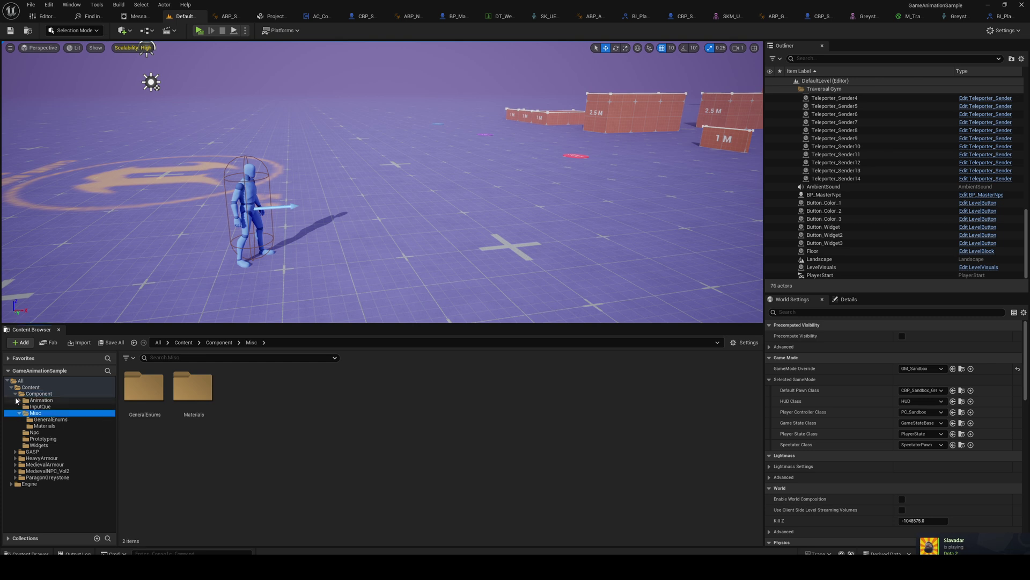
click(16, 395)
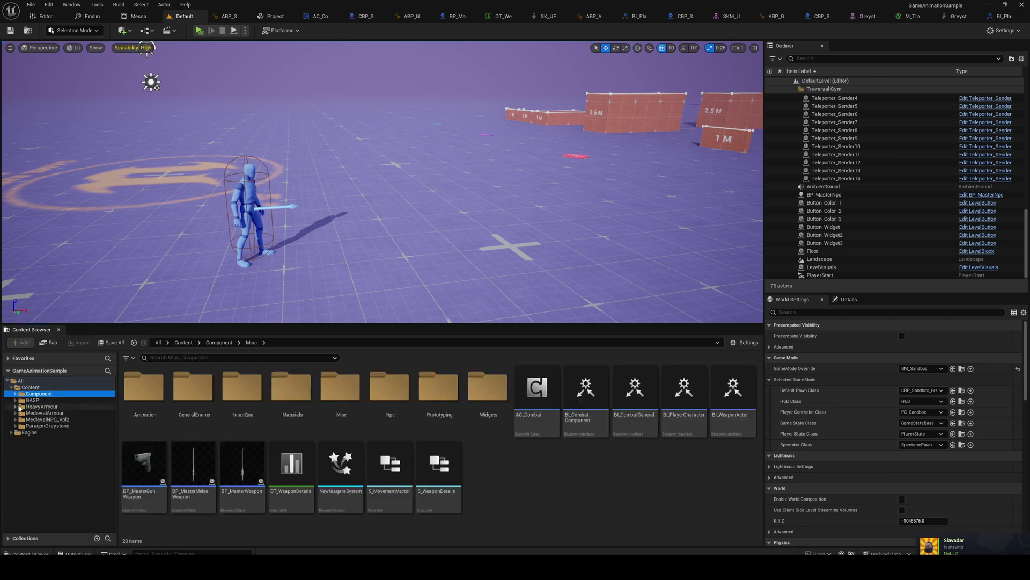
click(32, 400)
double_click(193, 386)
click(393, 408)
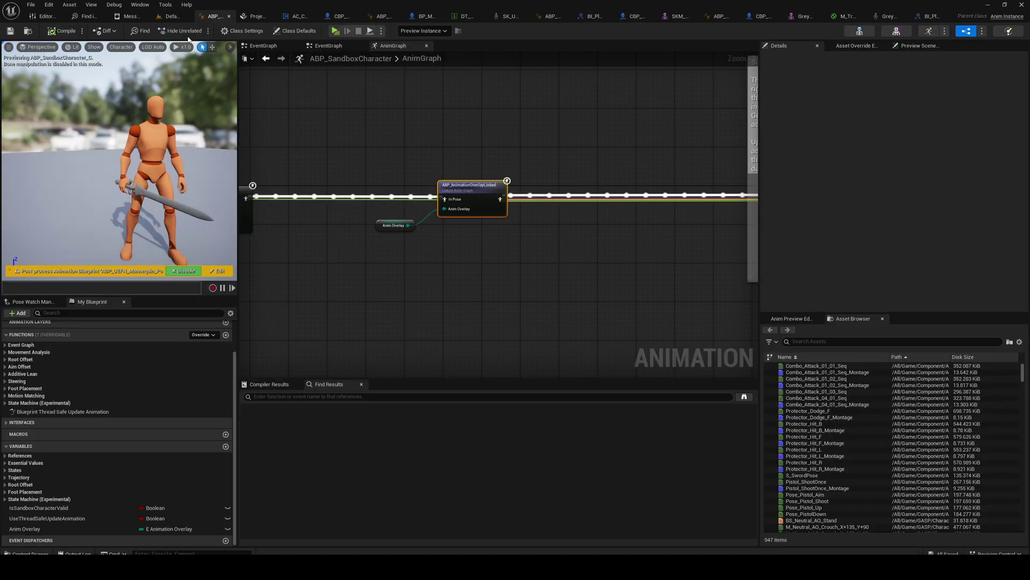
click(177, 17)
double_click(426, 401)
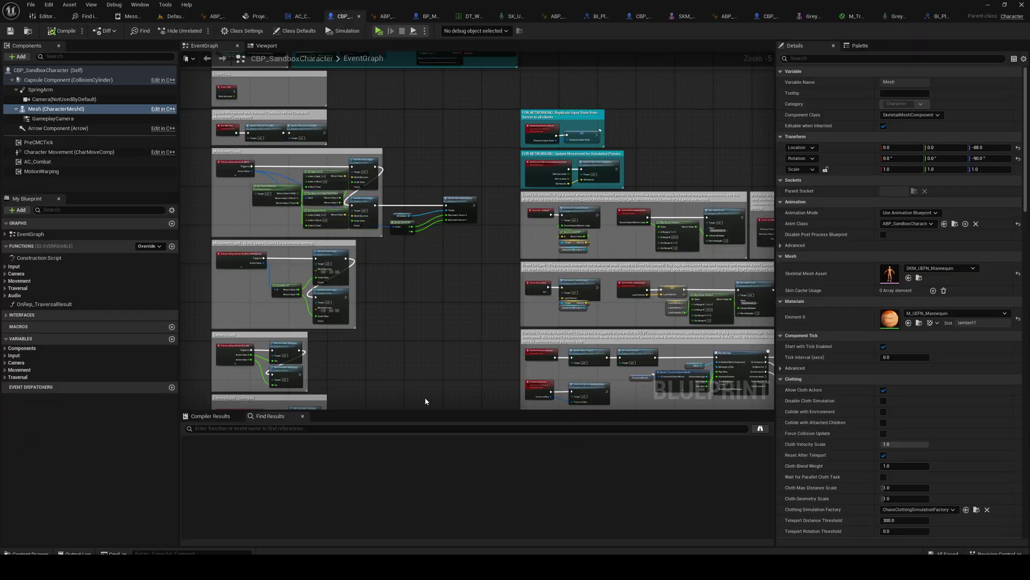
- Implement the BI_PlayerCharacter interface in the CBP_SandboxCharacter class settings and save the blueprint
scroll(463, 230, down, 3)
click(240, 30)
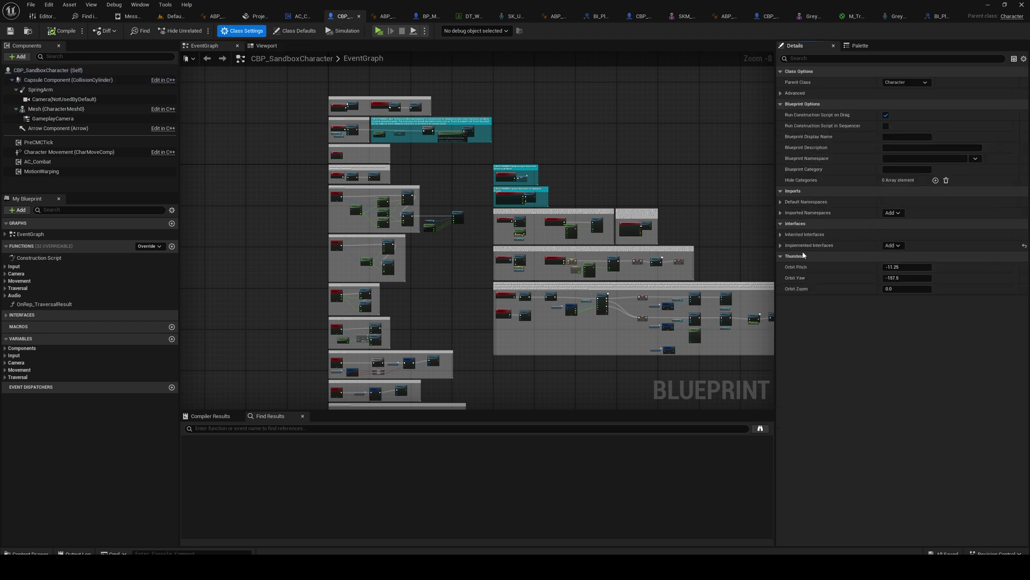
click(891, 245)
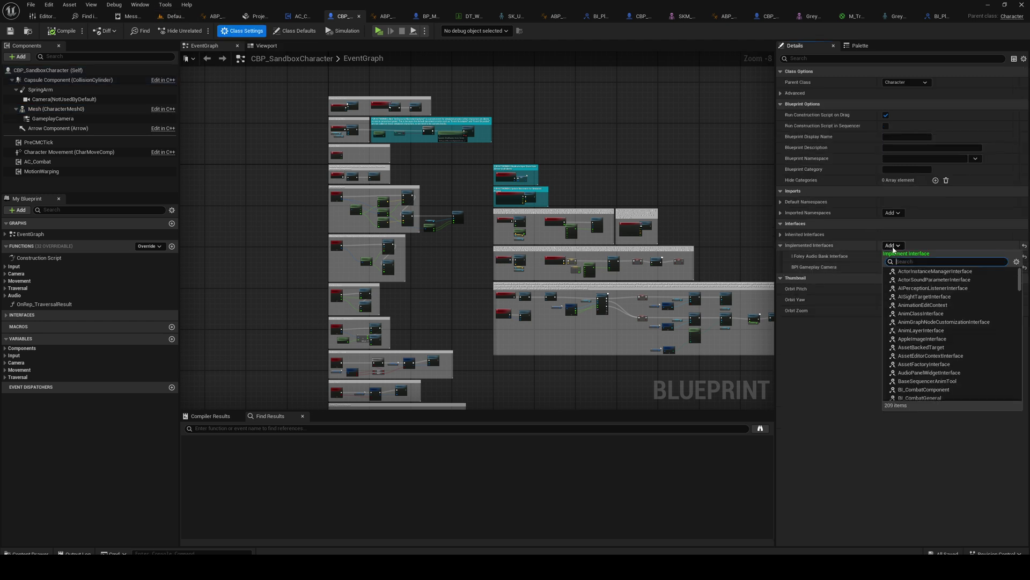
text(BI_Play)
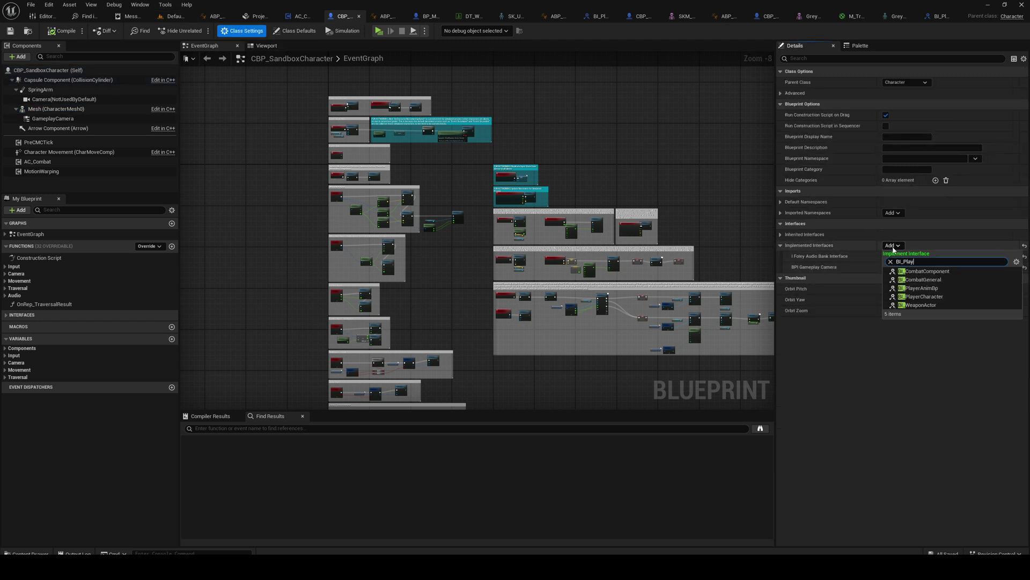
click(923, 279)
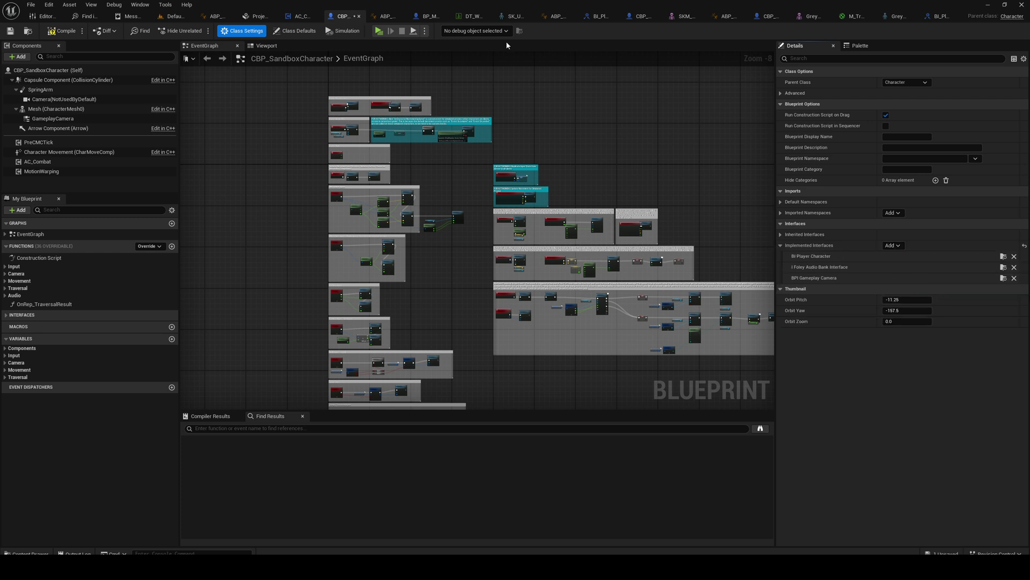
click(10, 31)
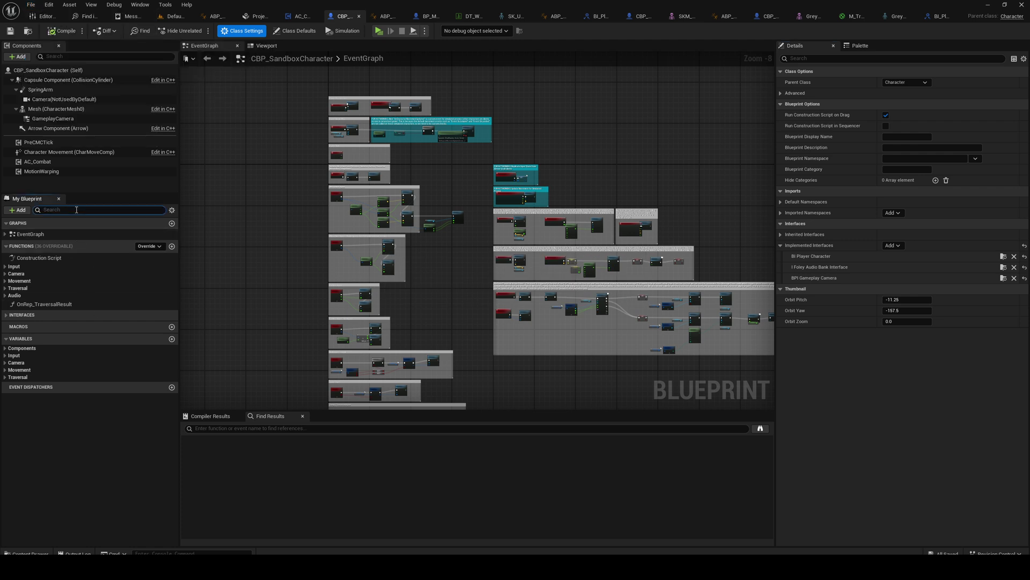
- Open the GetBodyMesh interface function in CBP_SandboxCharacter and check it against the CharacterMesh0 component
text(get)
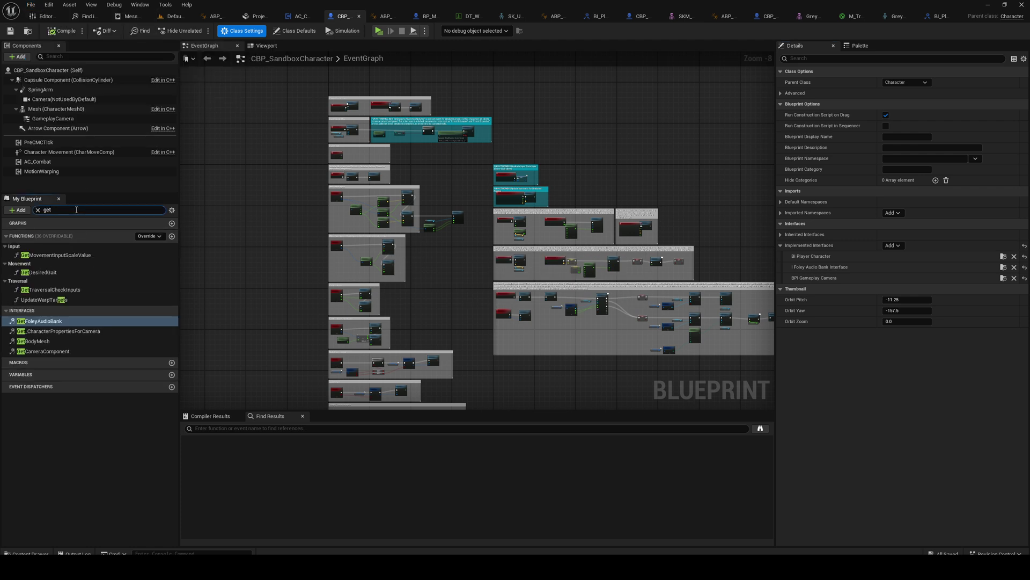
double_click(32, 342)
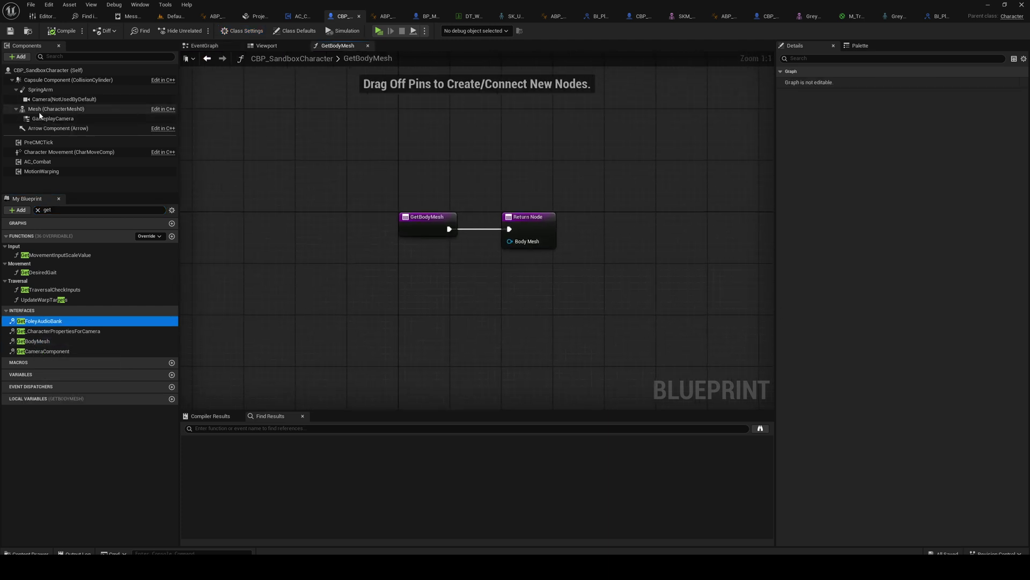
click(83, 109)
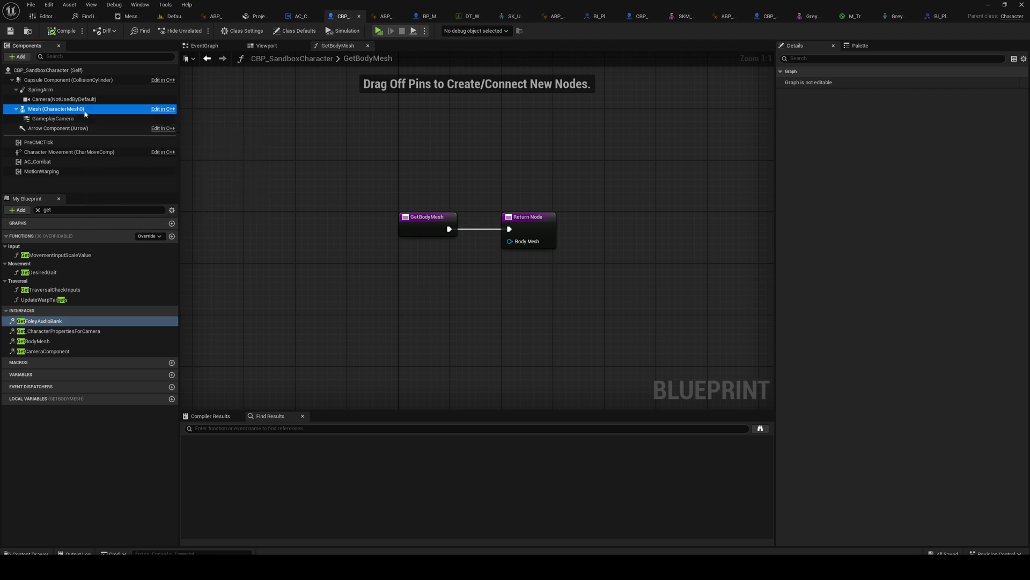
drag(496, 194, 583, 266)
click(584, 266)
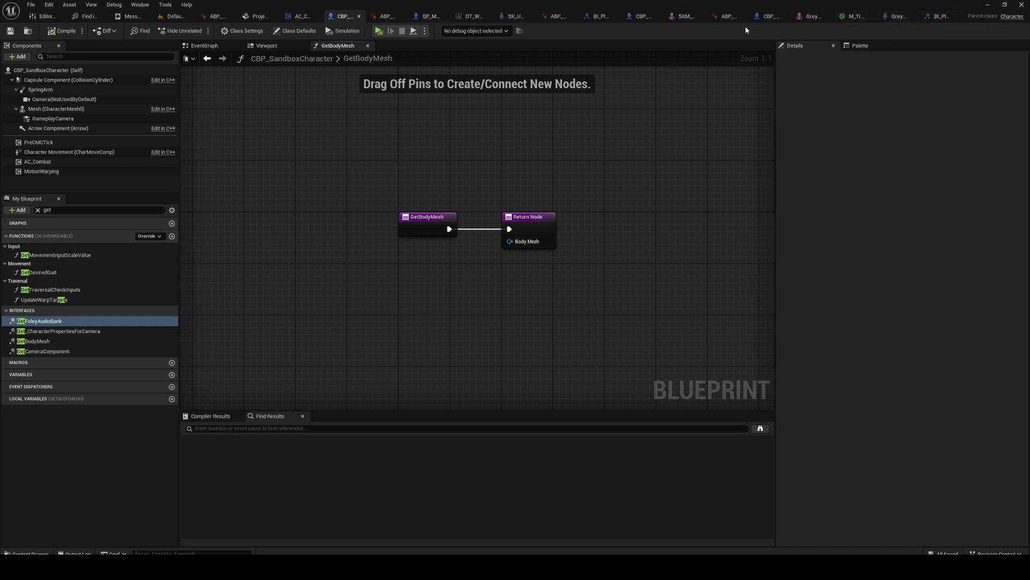
- Override GetBodyMesh in CBP_Sandbox_Greystone so it returns the Manny component as Body Mesh, and save all assets
click(768, 16)
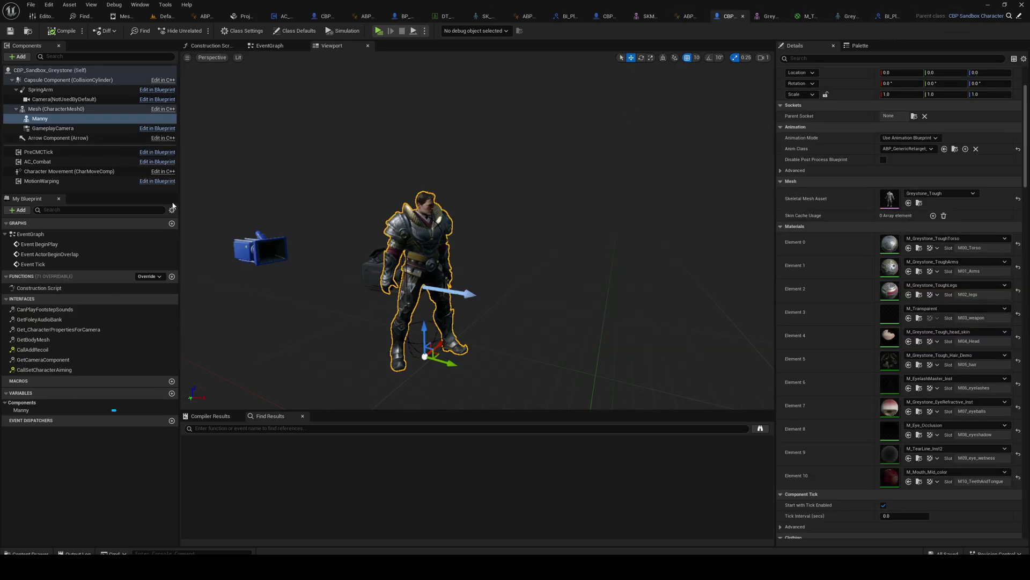
double_click(33, 339)
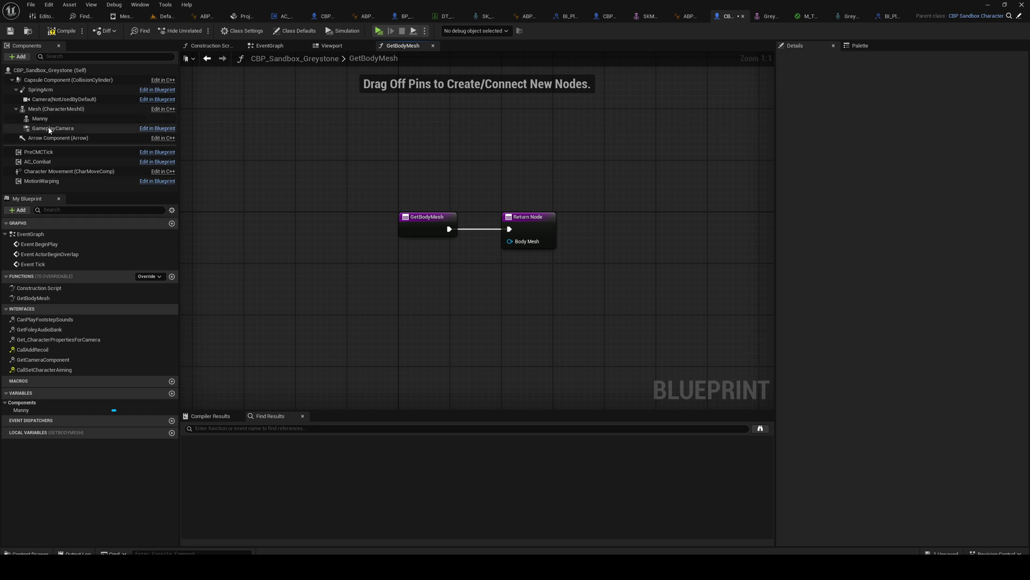
drag(46, 121, 510, 241)
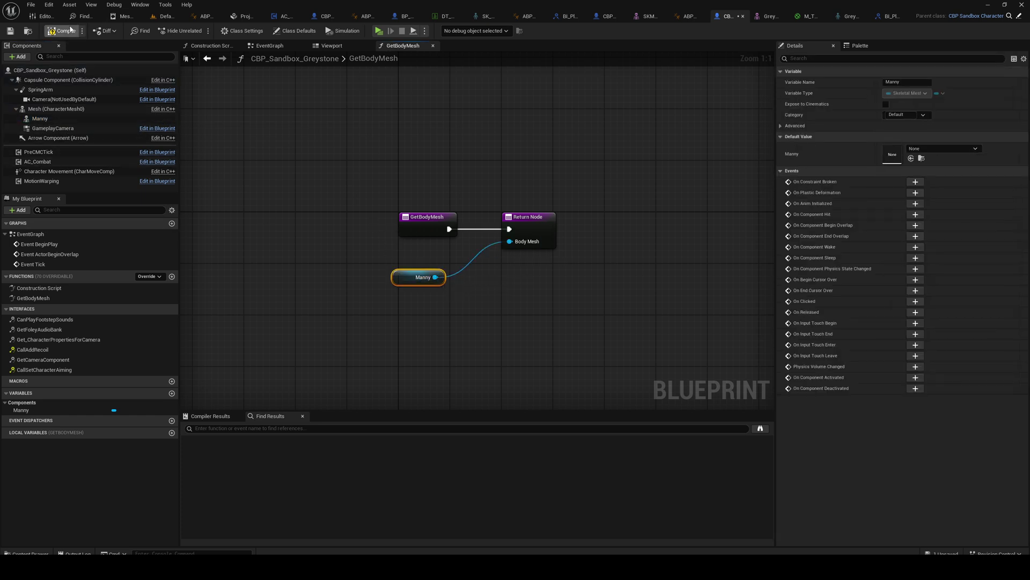
click(33, 6)
click(51, 64)
click(42, 119)
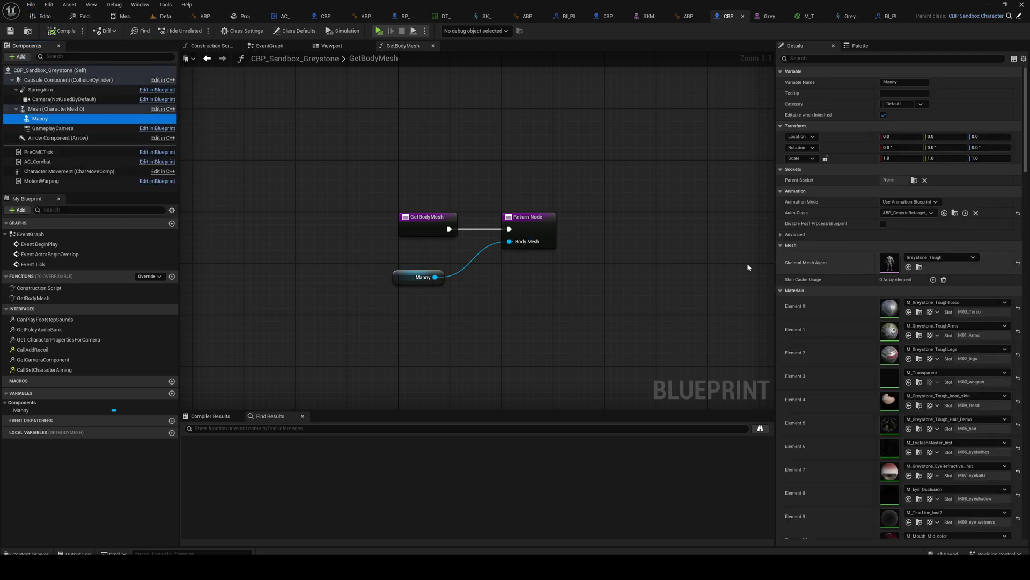
- Return to the weapon-attaching section of the AC_Combat CombatGraph, around the Owning Character and Attach Actor To Component nodes
click(284, 16)
right_drag(668, 259, 465, 259)
scroll(464, 259, up, 3)
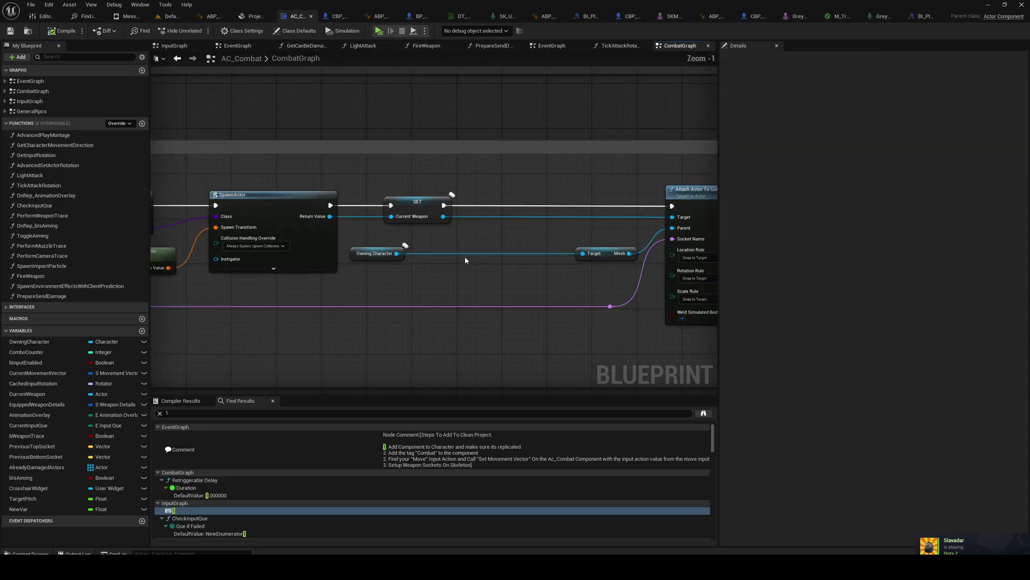
drag(396, 254, 450, 275)
text(ge)
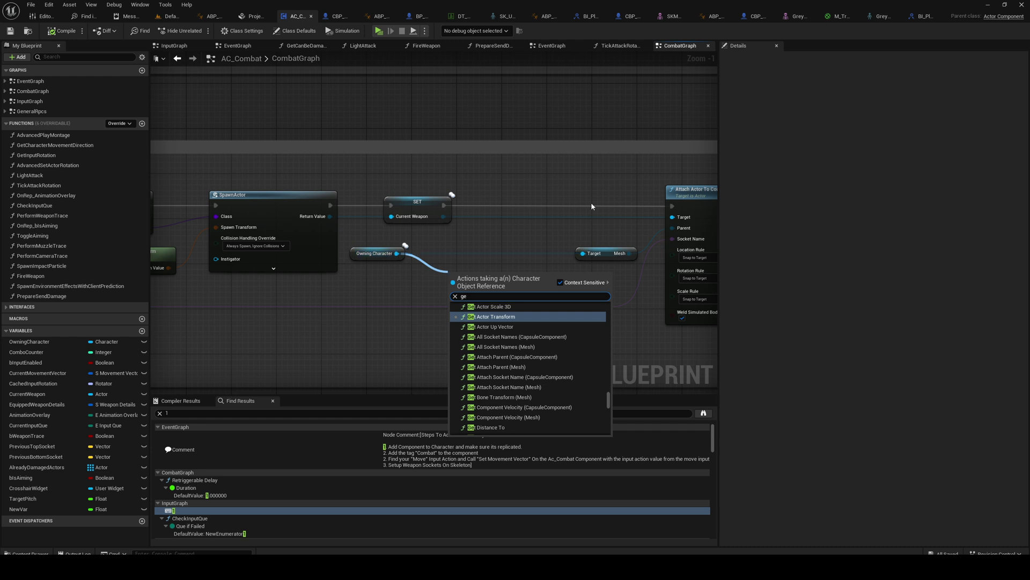
key(Escape)
- Add a Get Body Mesh message call that targets Owning Character in the equip logic
mouse_move(606, 253)
mouse_down()
mouse_move(546, 251)
mouse_move(592, 254)
mouse_up()
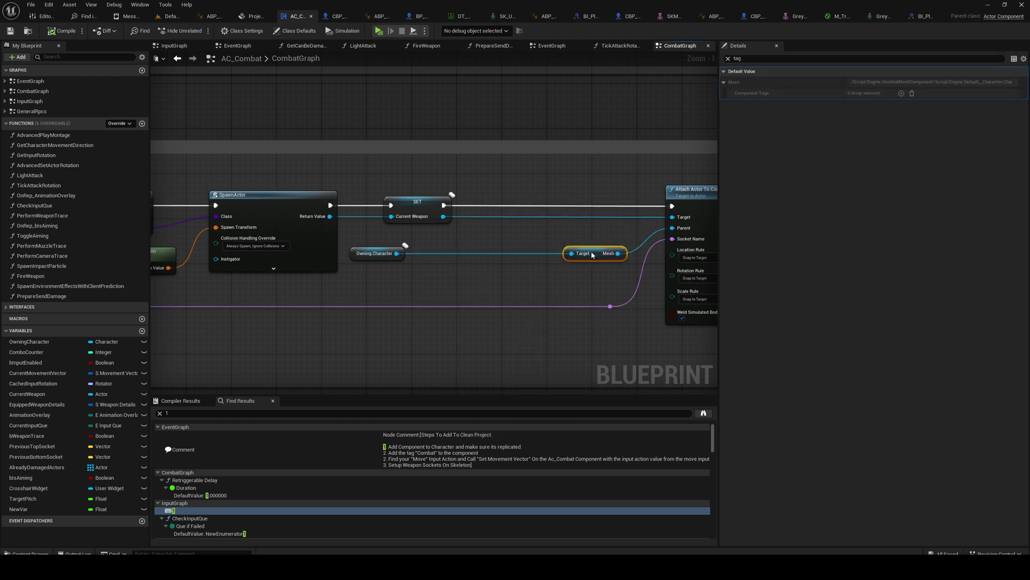
drag(399, 258, 451, 280)
text(get body mes)
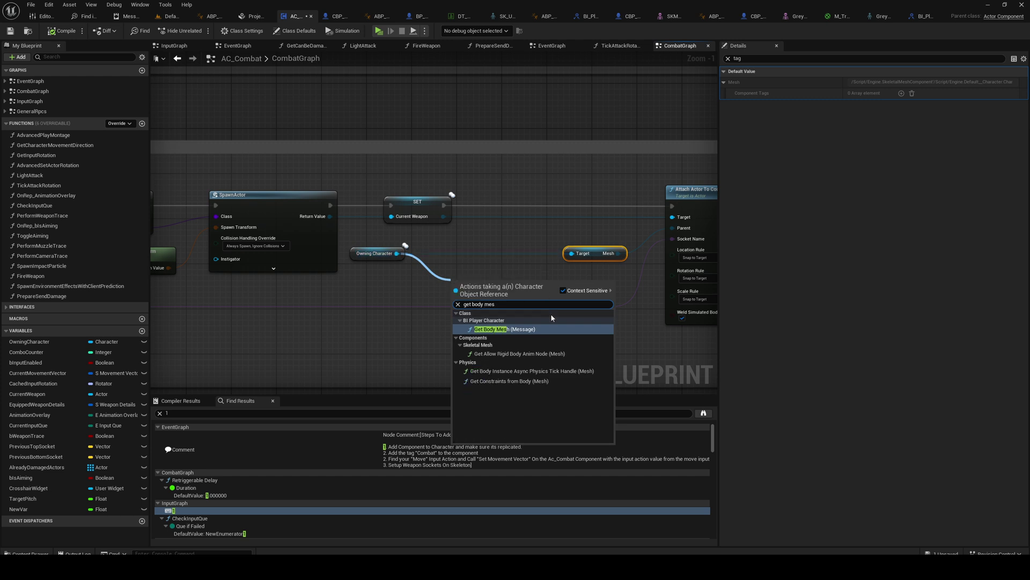
click(517, 329)
- Insert Get Body Mesh between the Current Weapon setter and Attach Actor To Component, connecting its Body Mesh output to Parent
drag(491, 292, 553, 202)
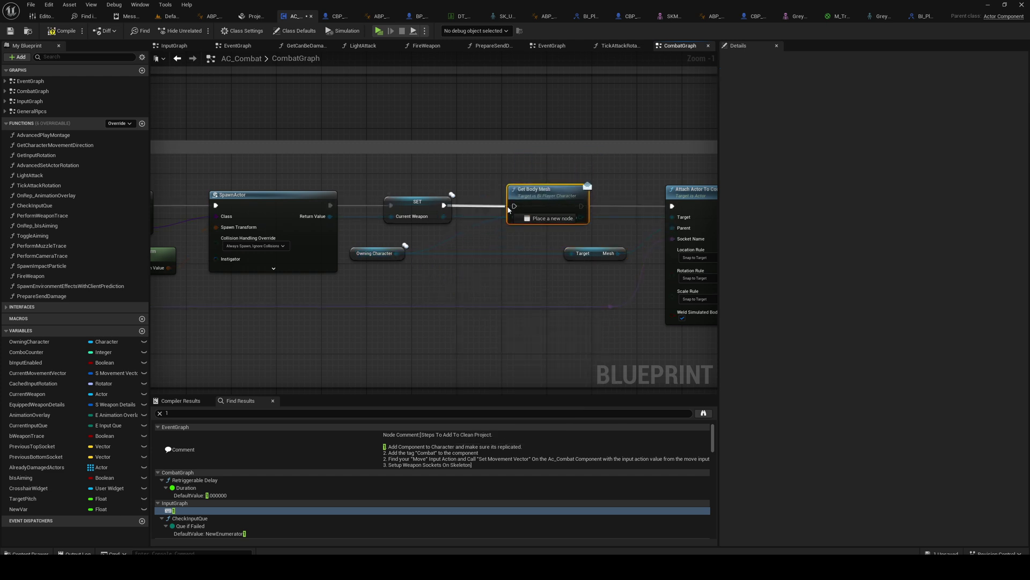
drag(375, 254, 435, 254)
drag(581, 217, 674, 228)
right_drag(579, 249, 486, 270)
click(489, 271)
scroll(489, 271, up, 1)
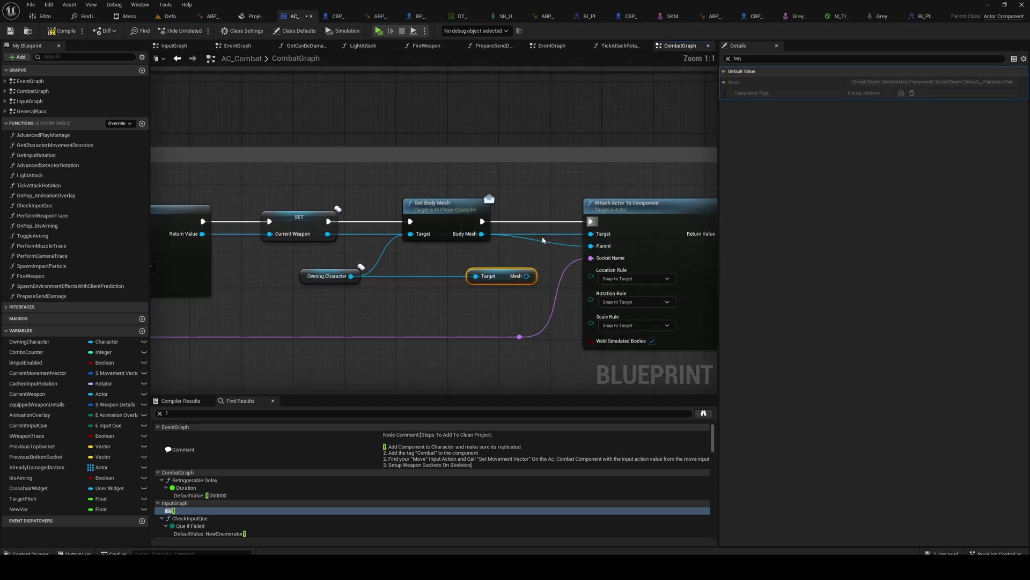
- Route the Current Weapon wire above the Get Body Mesh node with two reroute nodes and save all assets
double_click(551, 234)
drag(551, 230, 376, 187)
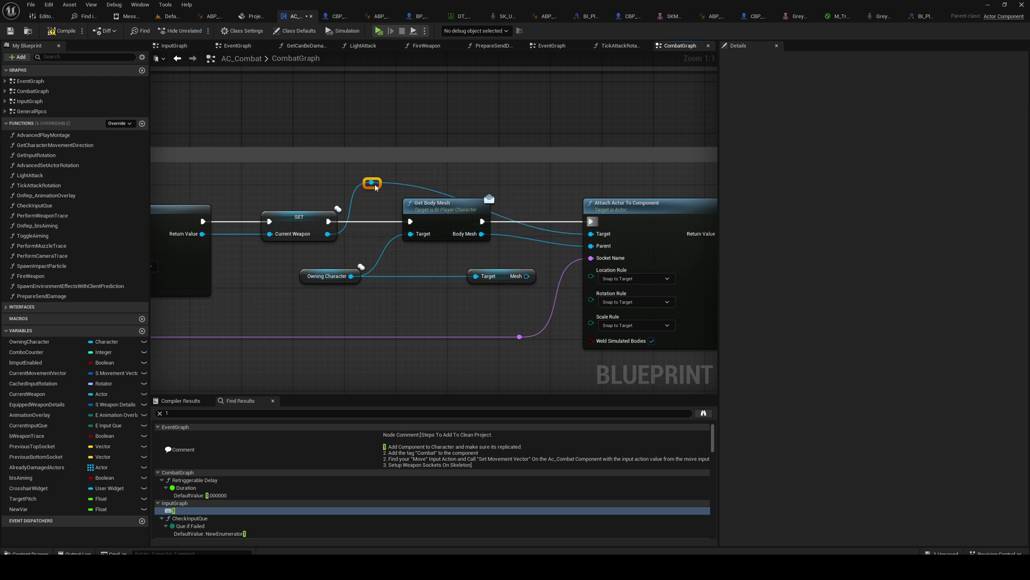
double_click(398, 183)
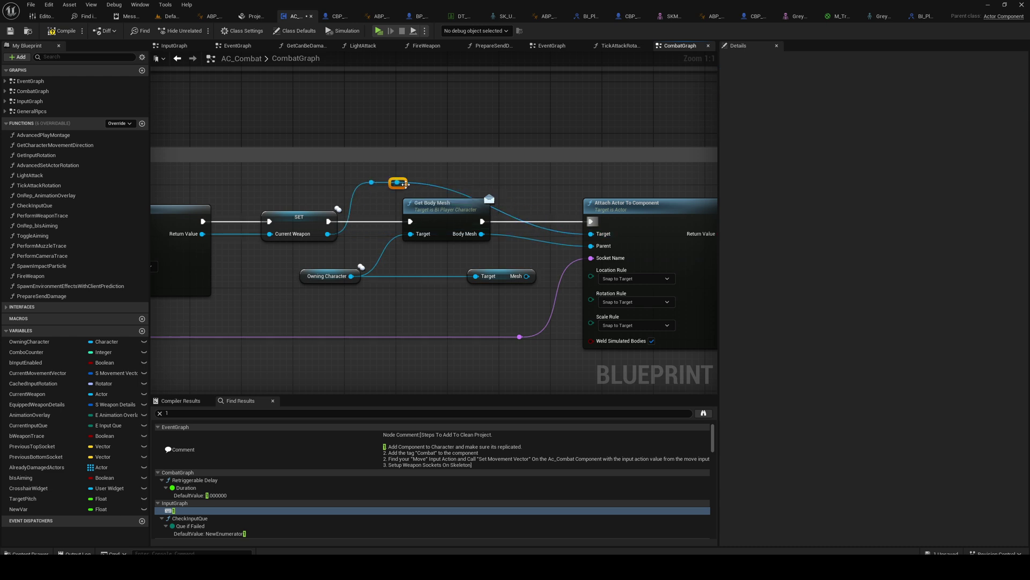
scroll(403, 137, down, 1)
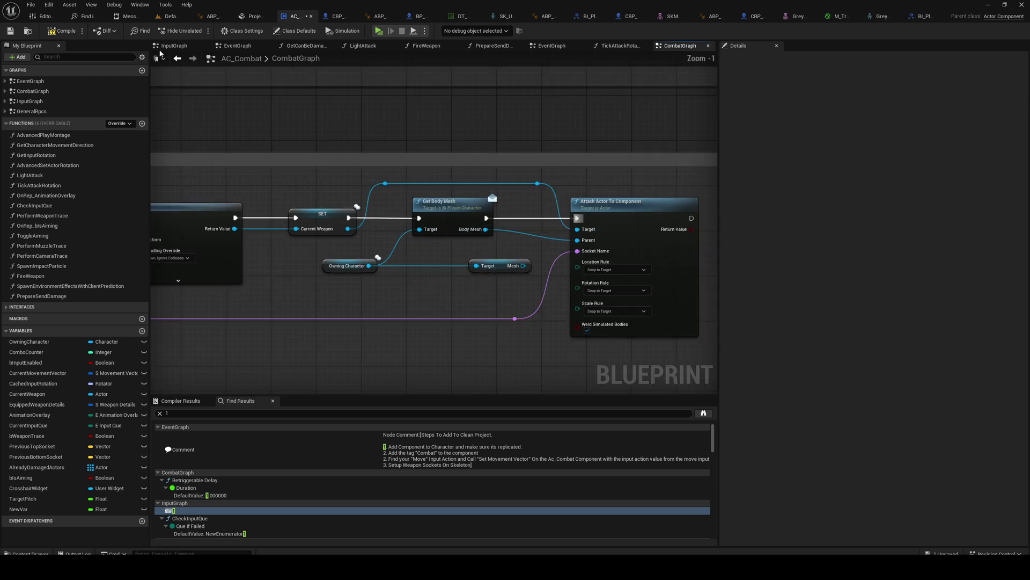
click(12, 34)
click(31, 5)
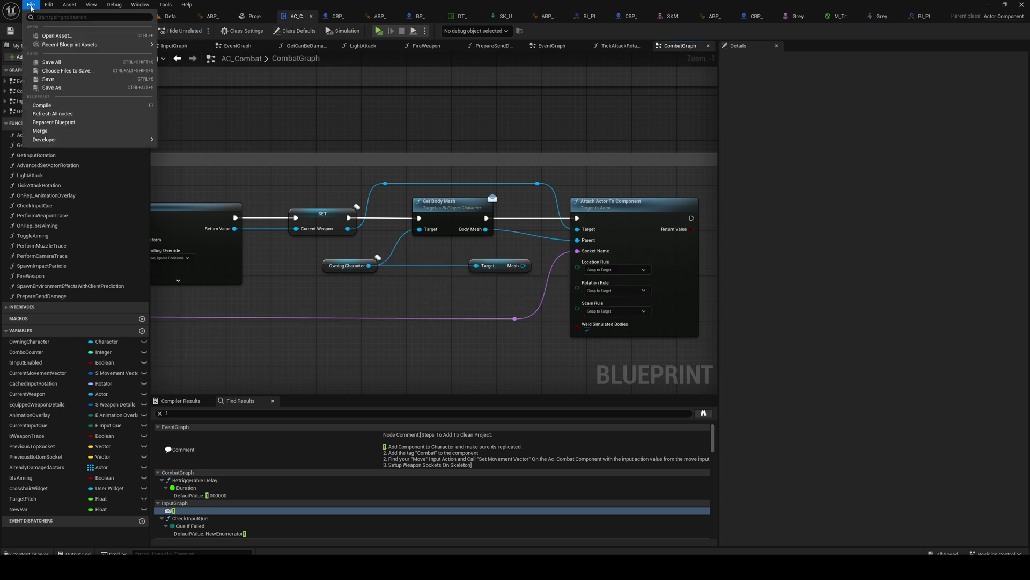
click(49, 64)
- Play the default level, move Greystone around and equip the sword to check its attachment to the hand
click(162, 18)
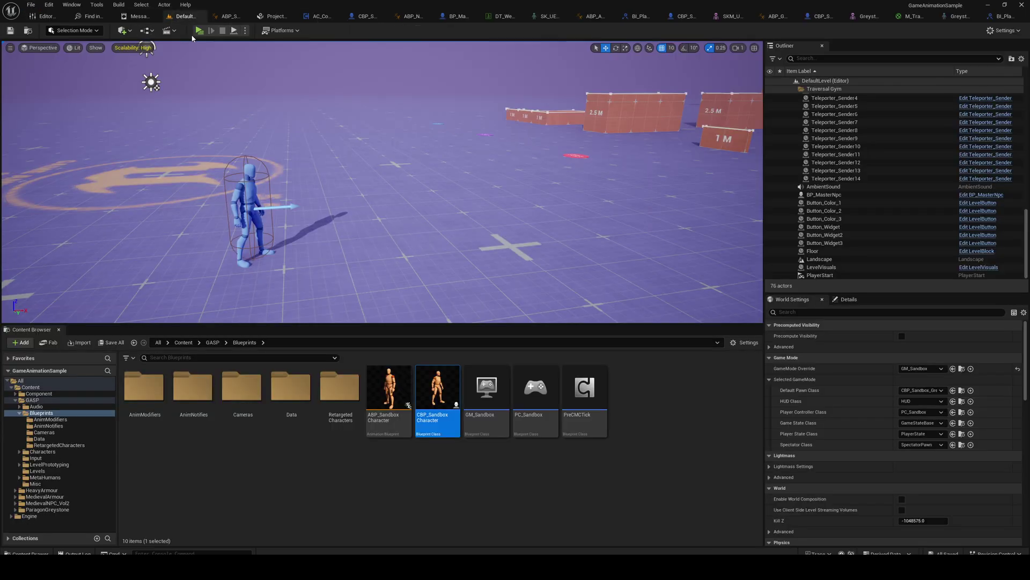
key(alt+p)
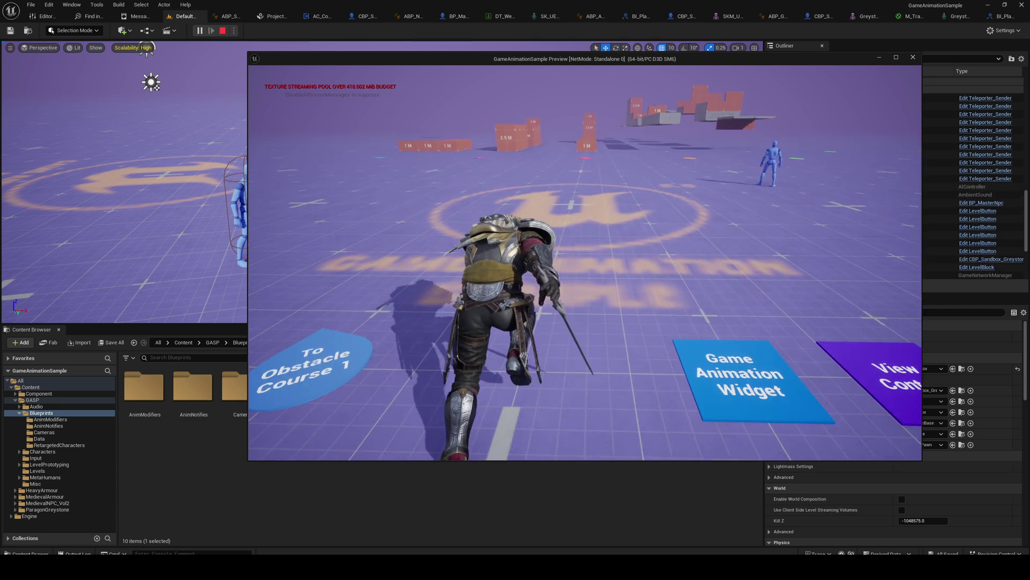
key(d)
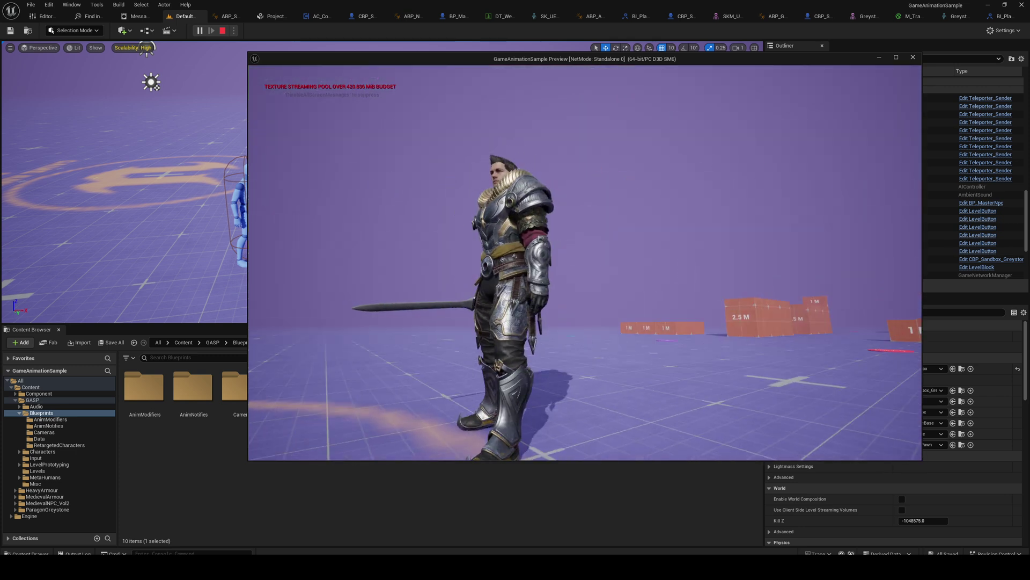
key(w)
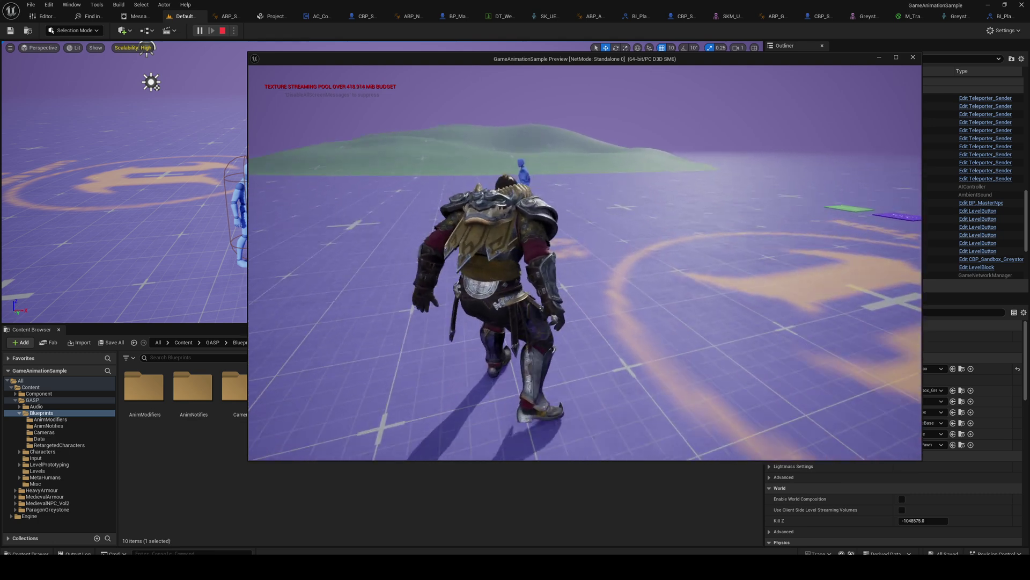
key(1)
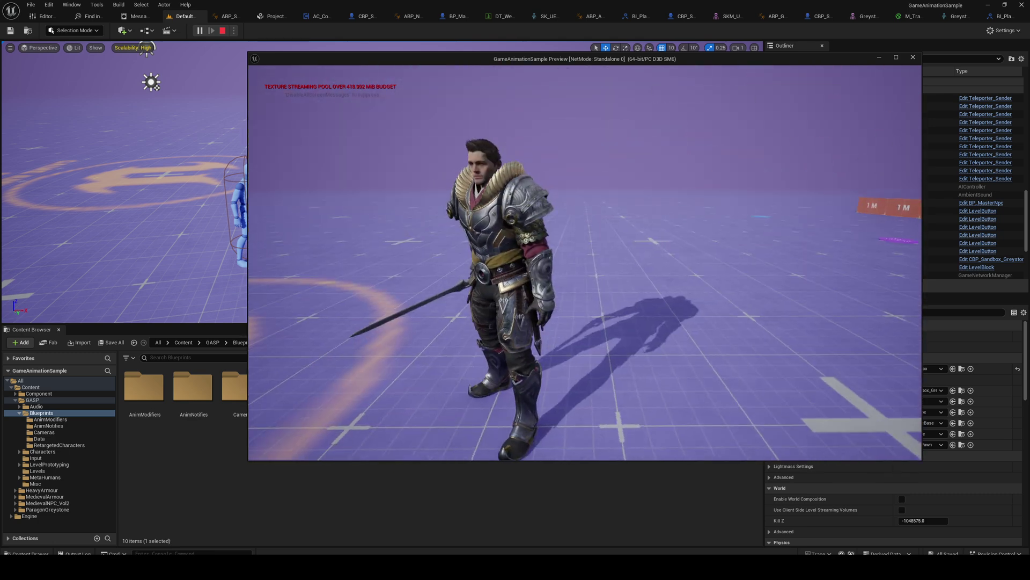